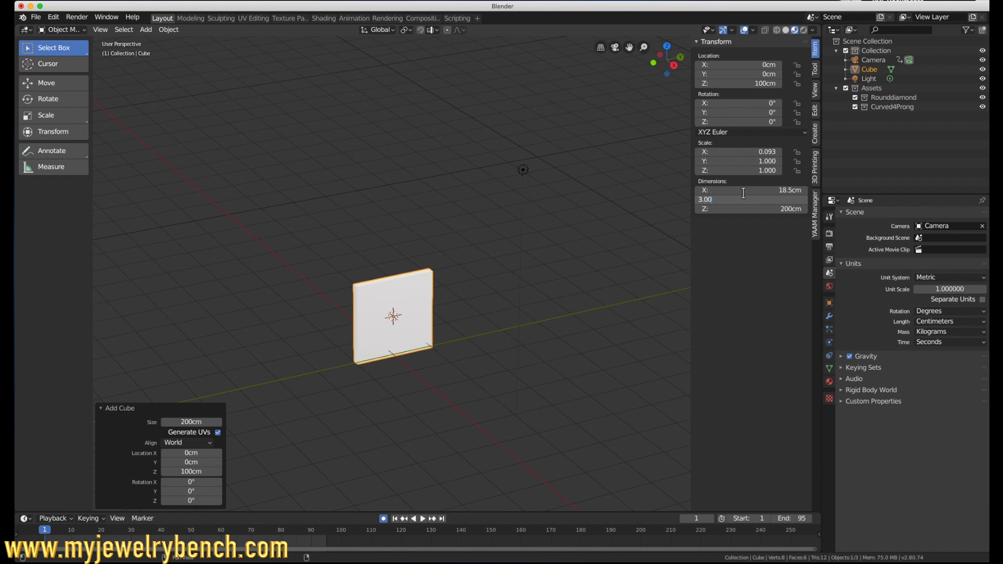
Step: Set the cube's Y dimension to 3 cm and its Z dimension to 0.2 cm
key("Tab")
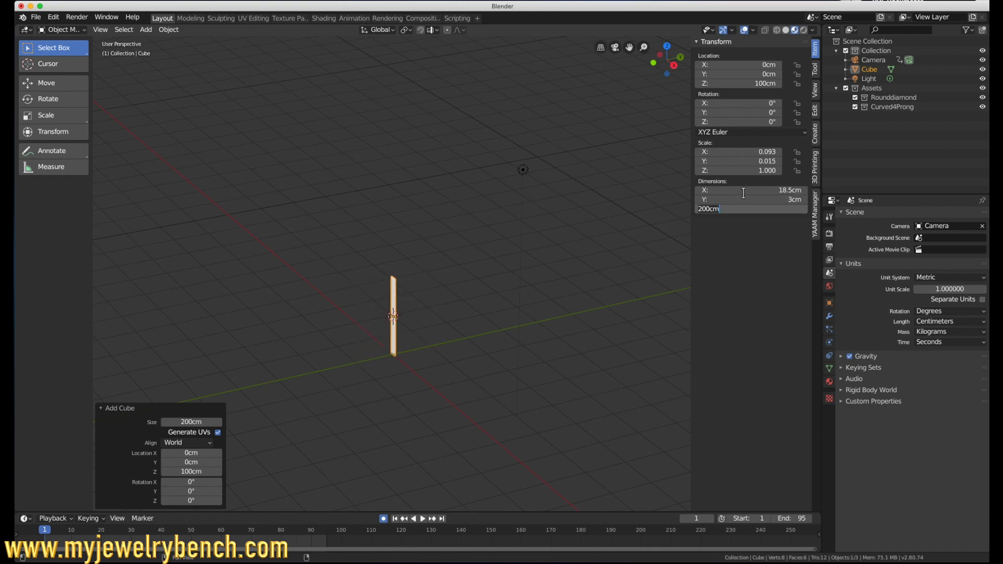
type("2")
key("Return")
scroll(355, 413, "up", 6)
scroll(410, 208, "up", 4)
scroll(438, 286, "down", 1)
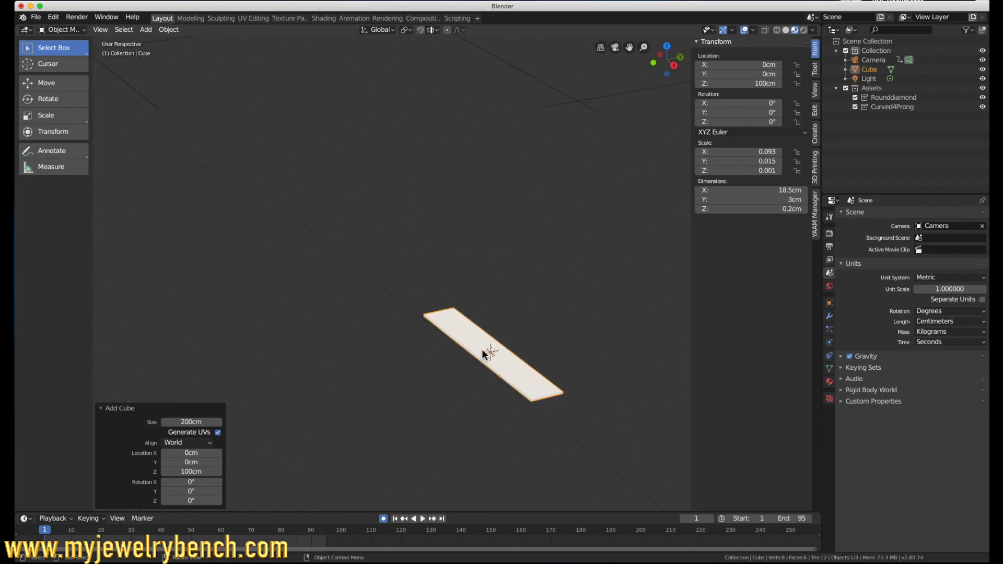
mouse_move(490, 359)
middle_mouse_down()
mouse_move(501, 335)
mouse_move(474, 356)
mouse_move(483, 353)
middle_mouse_up()
Step: Set the cube's dimensions to 18.5 mm in X, 3 mm in Y and 2 mm in Z
left_click(768, 209)
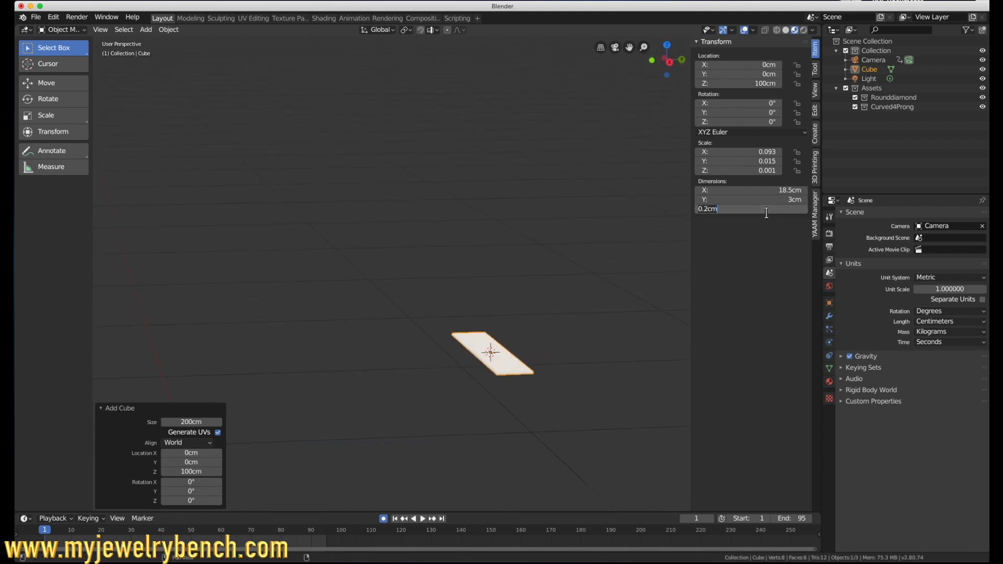
type("2mm")
key("Return")
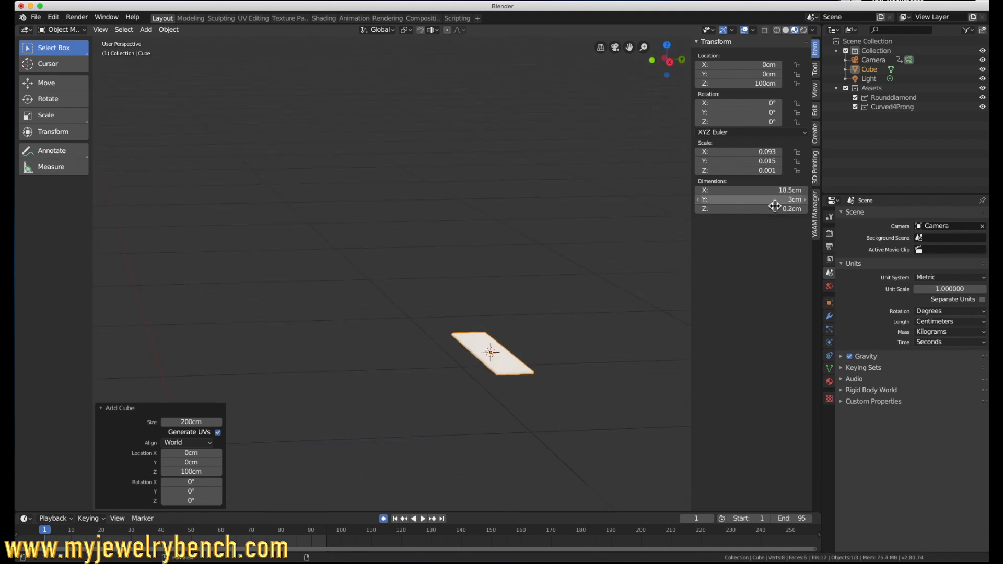
left_click(775, 203)
type("mm")
key("Return")
left_click(764, 191)
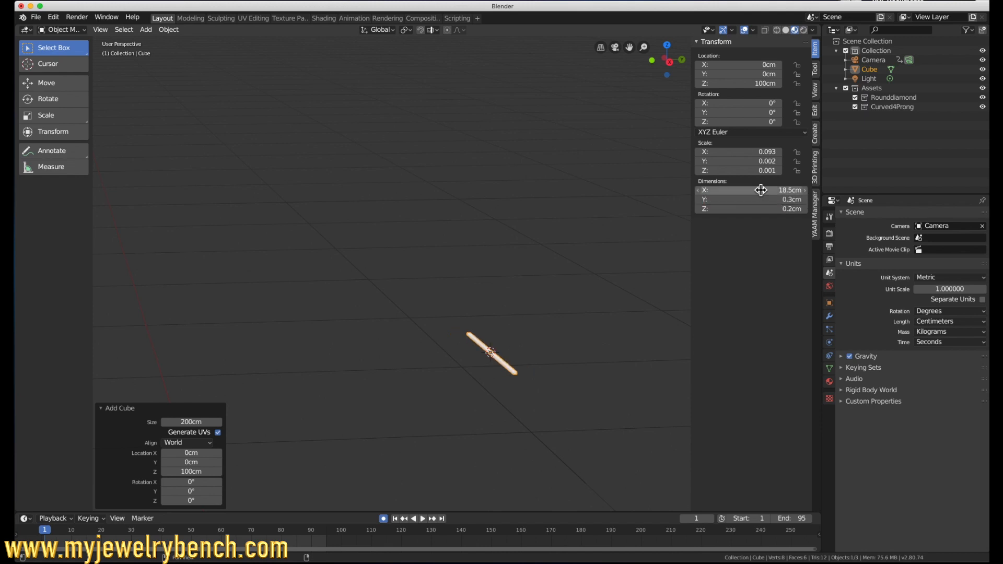
type("18.5mm")
key("Return")
key("KP_Decimal")
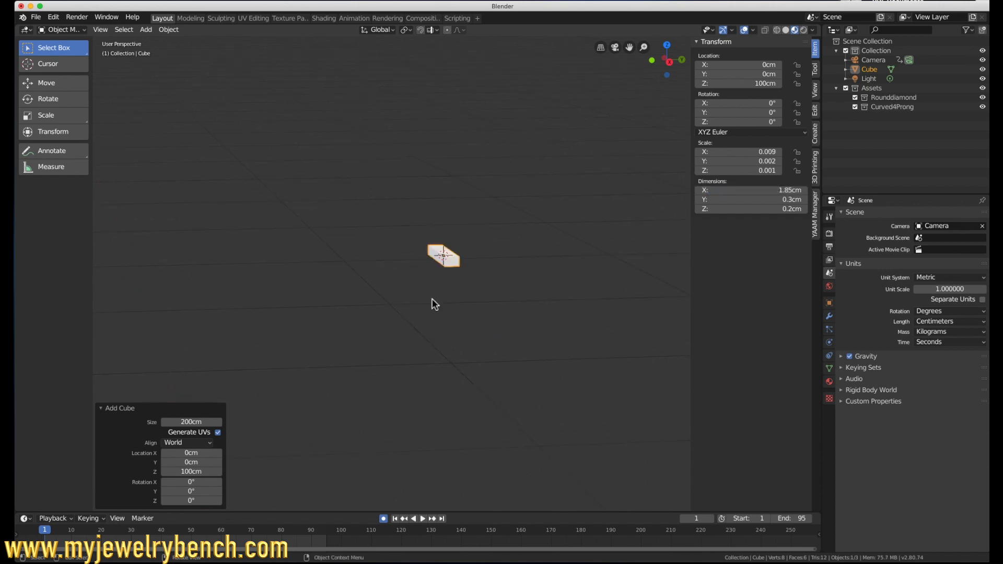
Step: Duplicate the bar and move the copy about 0.67 cm along Y, leaving a gap between the two bars
scroll(460, 292, "up", 3)
middle_click_drag(460, 328, 463, 304)
scroll(487, 112, "down", 8)
scroll(488, 115, "up", 8)
middle_click_drag(471, 211, 449, 219)
scroll(449, 216, "up", 2)
scroll(438, 216, "down", 6)
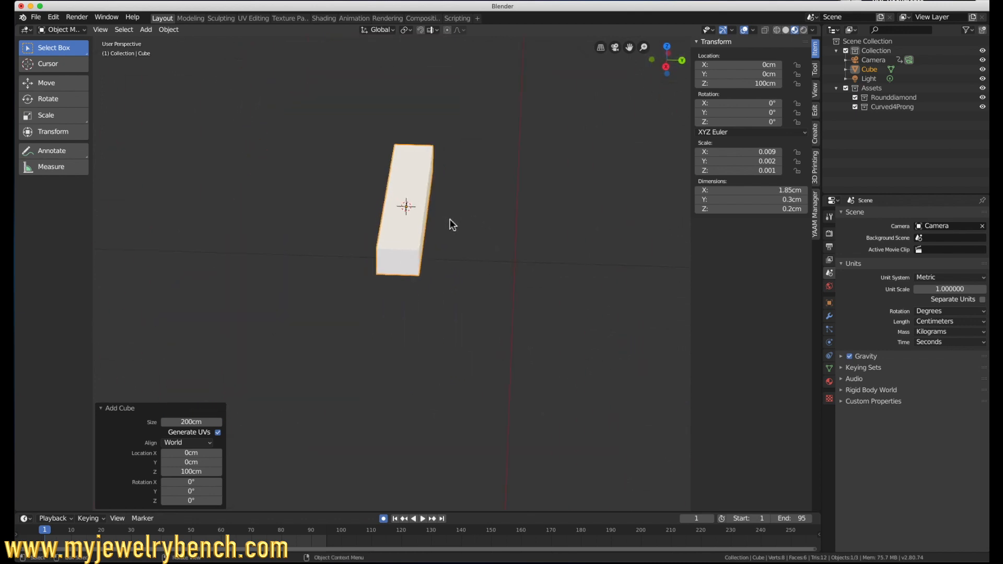
left_click(420, 189)
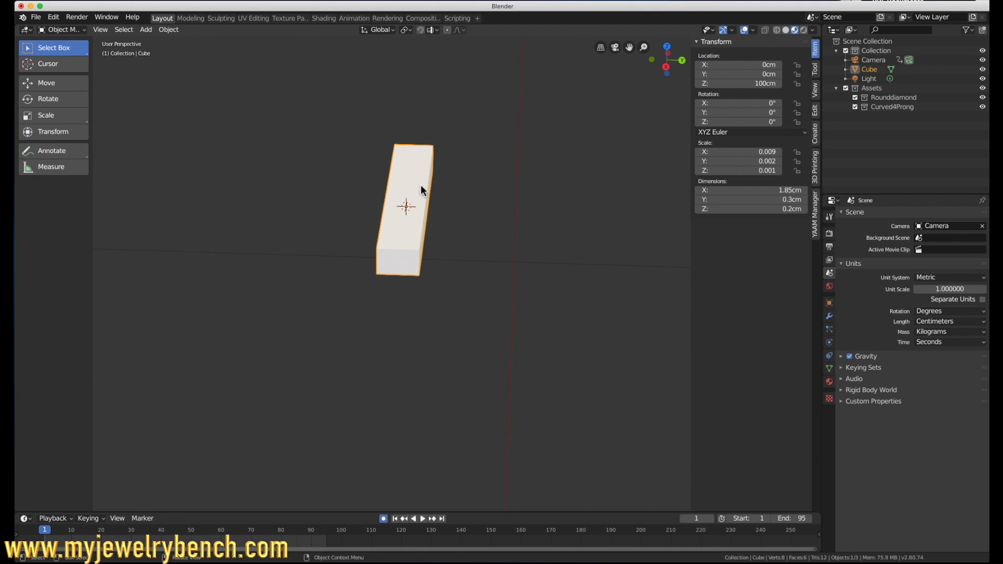
key("shift+d")
left_click(421, 190)
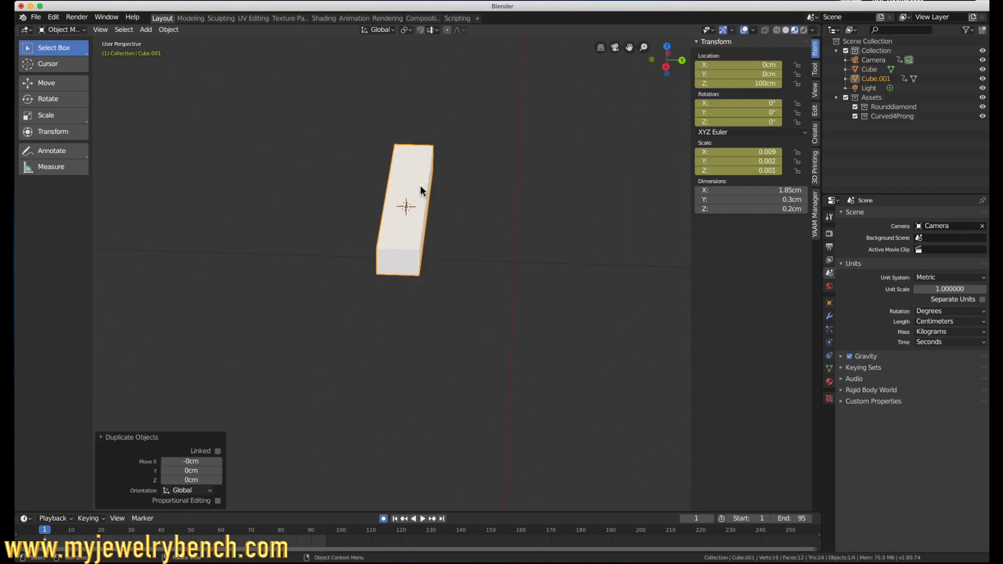
left_click_drag(444, 209, 516, 214)
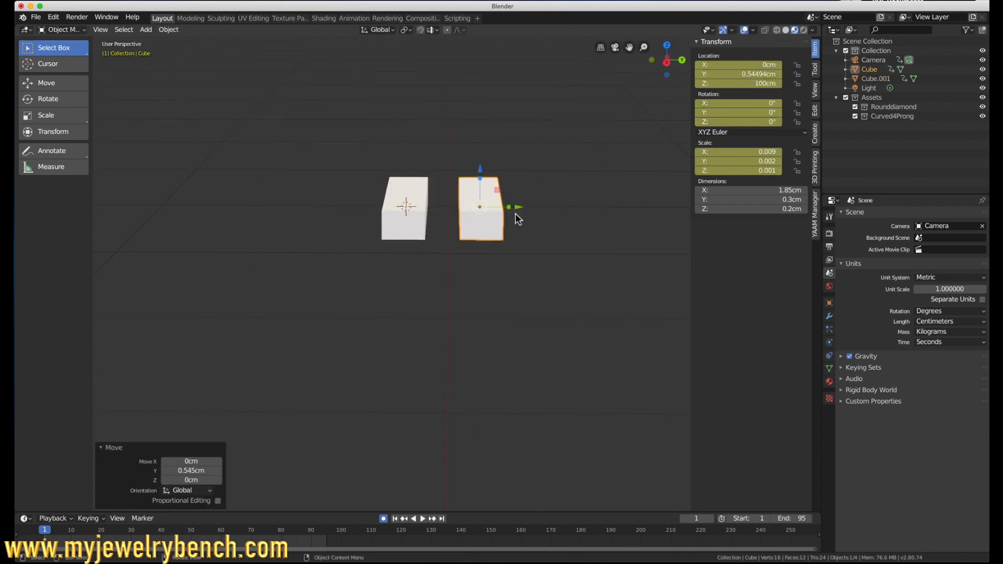
middle_click_drag(515, 213, 517, 263)
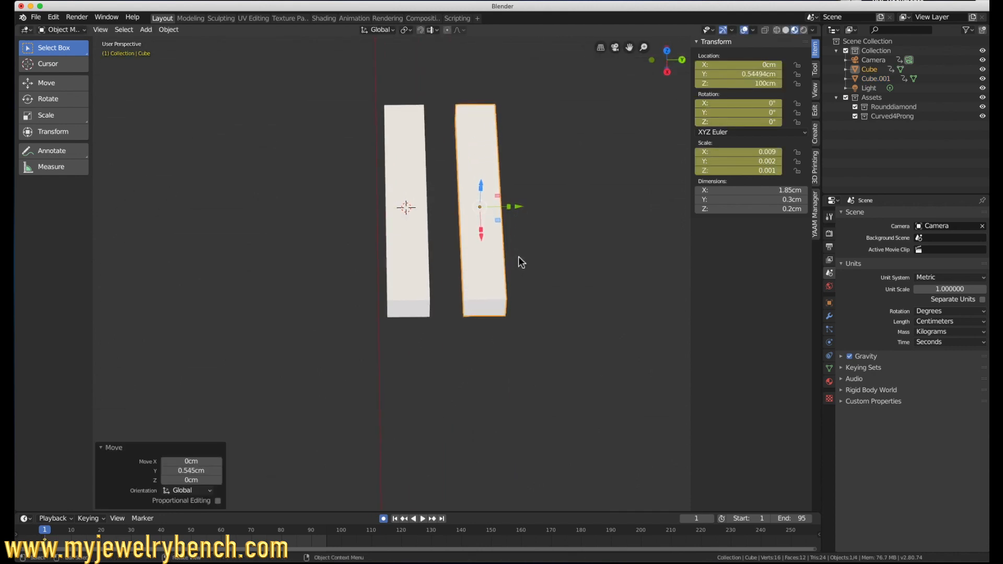
middle_click_drag(510, 228, 511, 237)
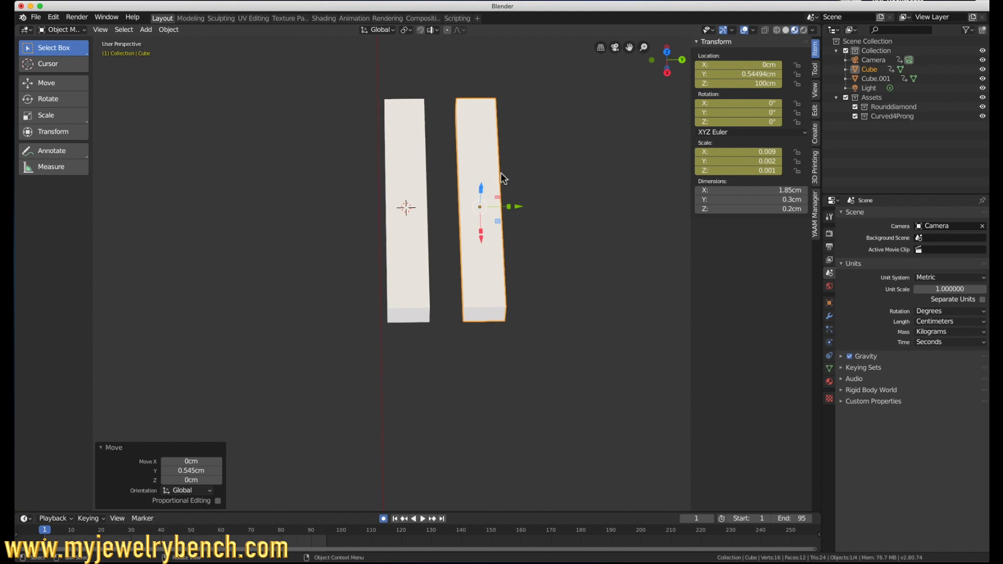
left_click_drag(517, 209, 536, 205)
middle_click_drag(536, 206, 511, 161)
Step: Duplicate the second bar, place the copy between the two bars and set its X dimension to 11.5 mm
key("shift+d")
right_click(508, 158)
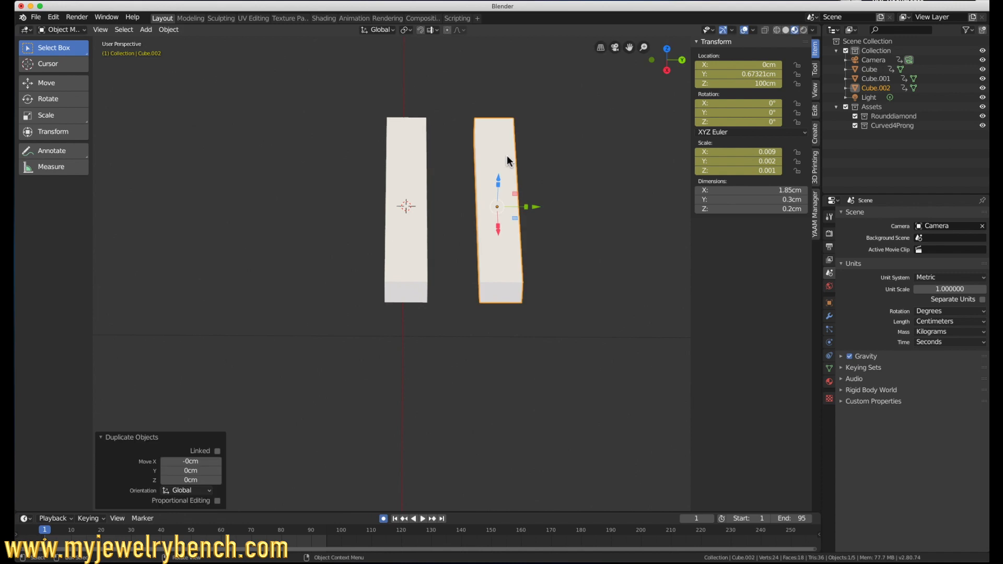
left_click_drag(538, 211, 487, 220)
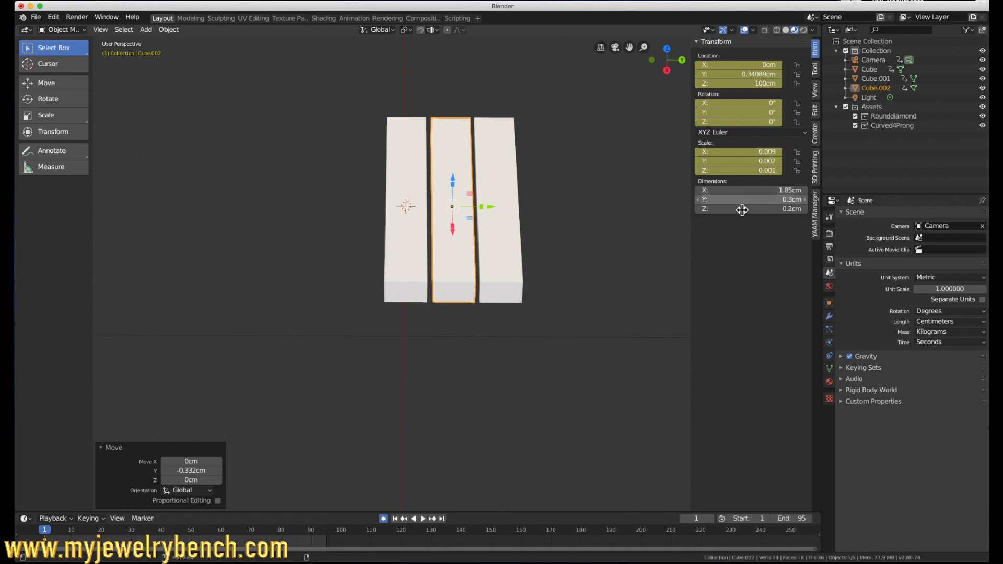
left_click(753, 191)
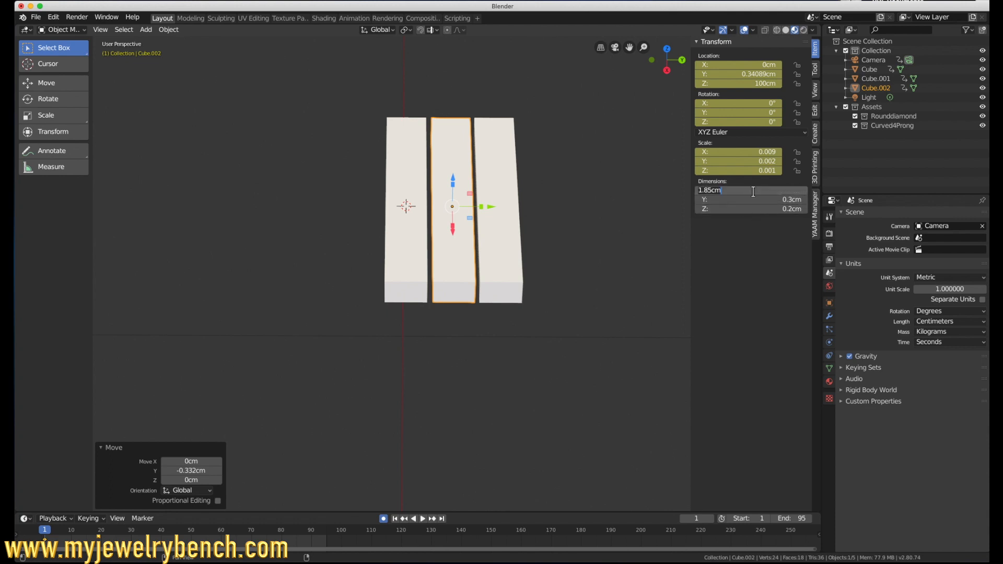
type("11.5mm")
key("Return")
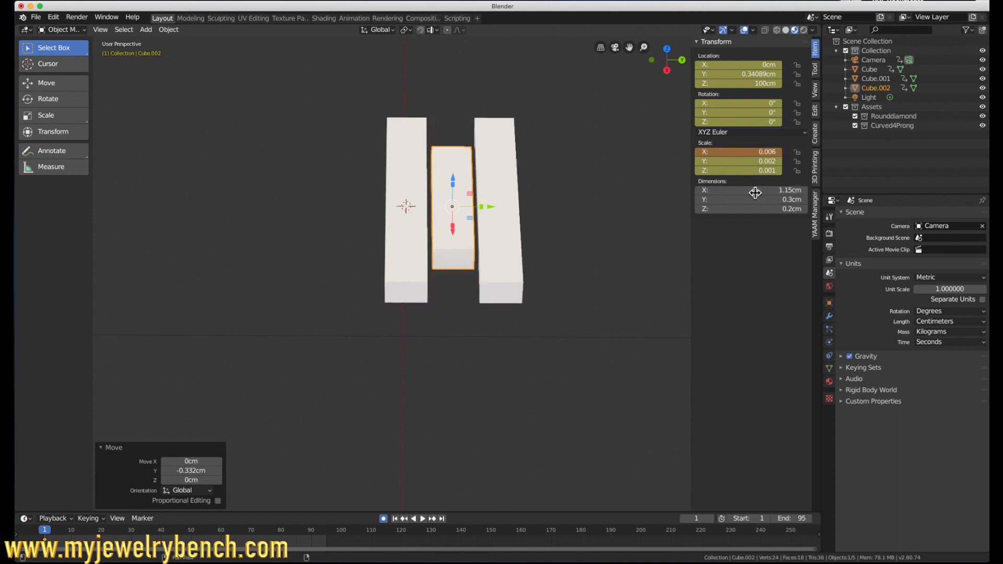
Step: Slide the short middle bar about 0.44 cm along X so it protrudes past the ends of the long bars
middle_click_drag(524, 201, 506, 230)
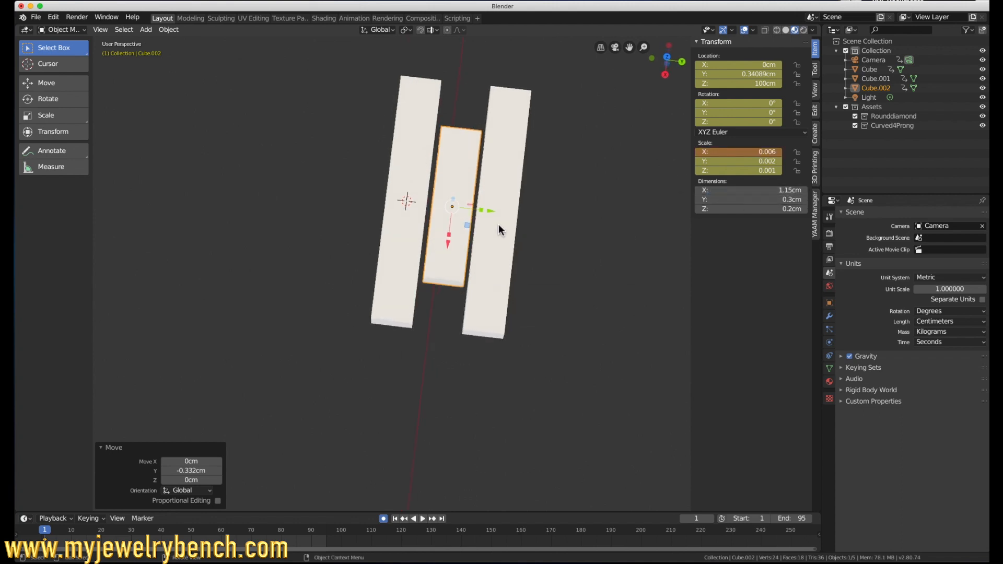
left_click_drag(448, 246, 438, 304)
middle_click_drag(531, 304, 542, 250)
middle_click_drag(599, 220, 593, 274)
scroll(575, 170, "up", 2)
scroll(577, 171, "down", 5)
scroll(504, 175, "up", 4)
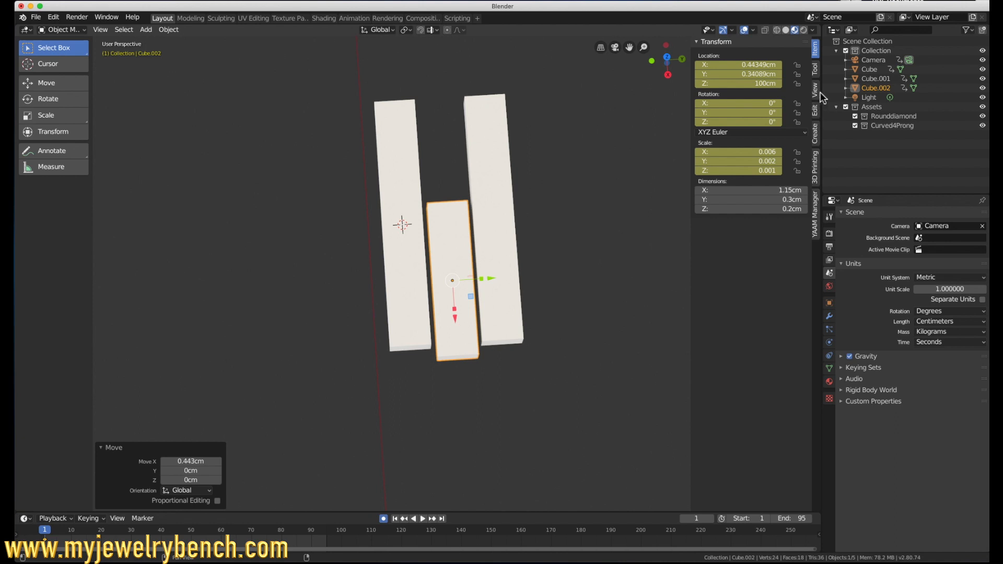
Step: Append the plain round bezel from the Round subcategory of heads in the Simple Asset Manager
left_click(815, 112)
left_click(813, 68)
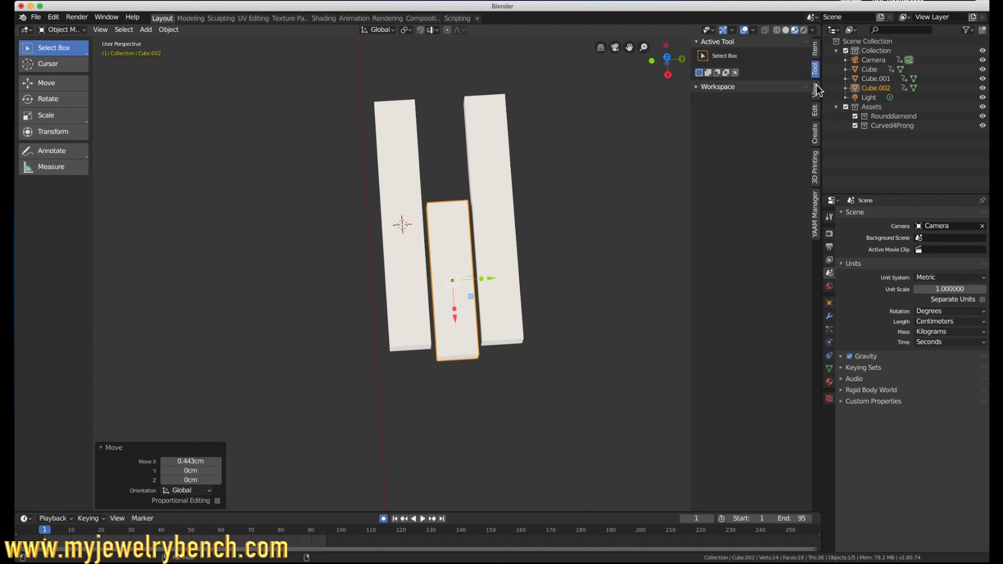
left_click(813, 90)
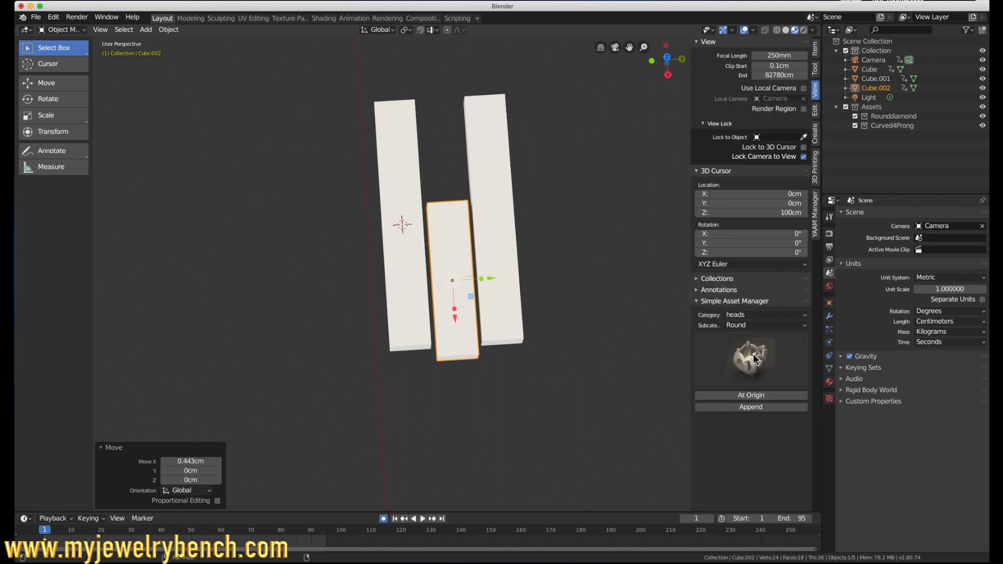
left_click(751, 325)
left_click(750, 329)
left_click(708, 363)
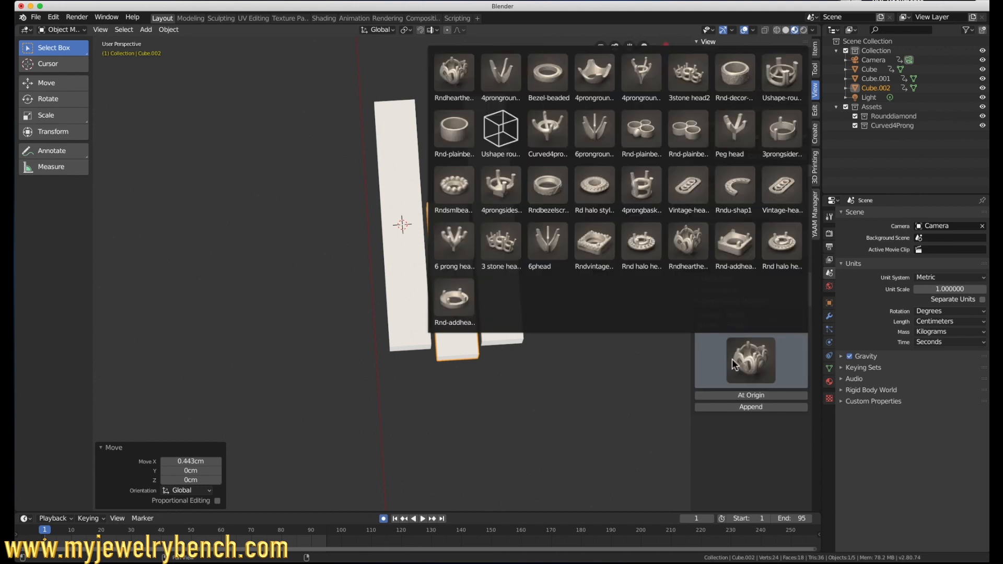
left_click(454, 133)
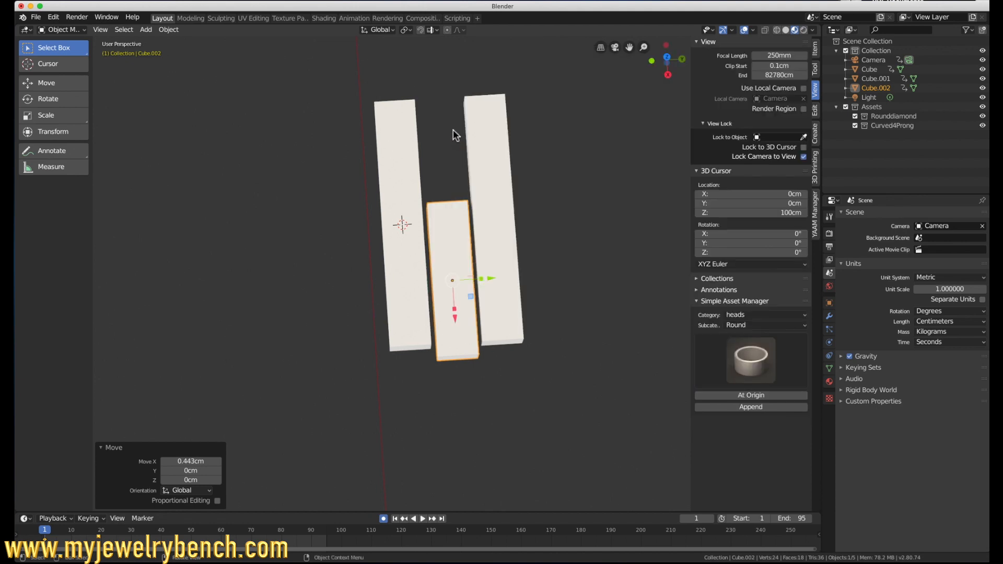
left_click(763, 406)
Step: Scale down the appended bezel and move it 7 cm along Y
key("s")
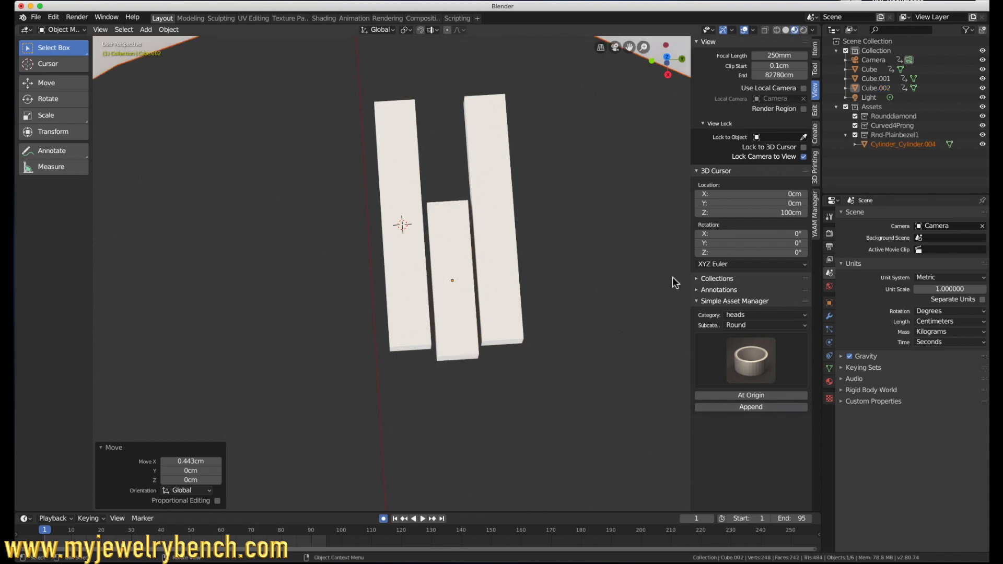
left_click(440, 66)
scroll(484, 275, "down", 5)
key("s")
left_click(484, 275)
key("g")
key("y")
left_click(537, 233)
scroll(365, 276, "up", 5)
middle_click_drag(349, 276, 489, 292)
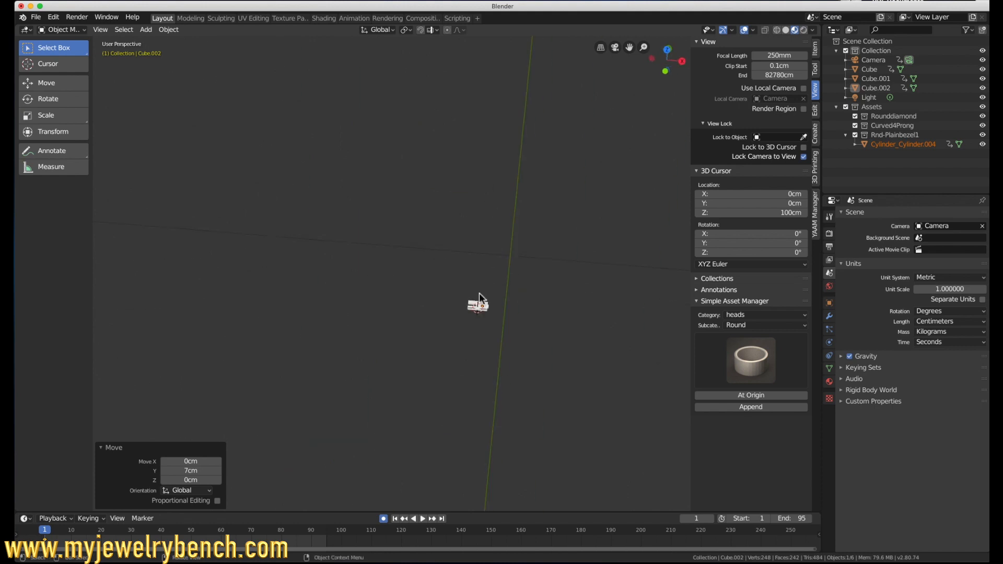
Step: Position the bezel in the gap beside the short bar's inner end and scale it to fit between the long bars
scroll(485, 274, "up", 10)
key("shift+s")
left_click(485, 219)
key("s")
left_click(488, 257)
key("KP_7")
left_click_drag(524, 272, 487, 272)
left_click_drag(447, 232, 446, 195)
key("s")
left_click(484, 233)
Step: Duplicate the bezel twice along X to form a row of three touching bezels between the long bars
key("shift+d")
left_click(458, 241)
left_click_drag(486, 235, 414, 236)
key("shift+d")
left_click(450, 235)
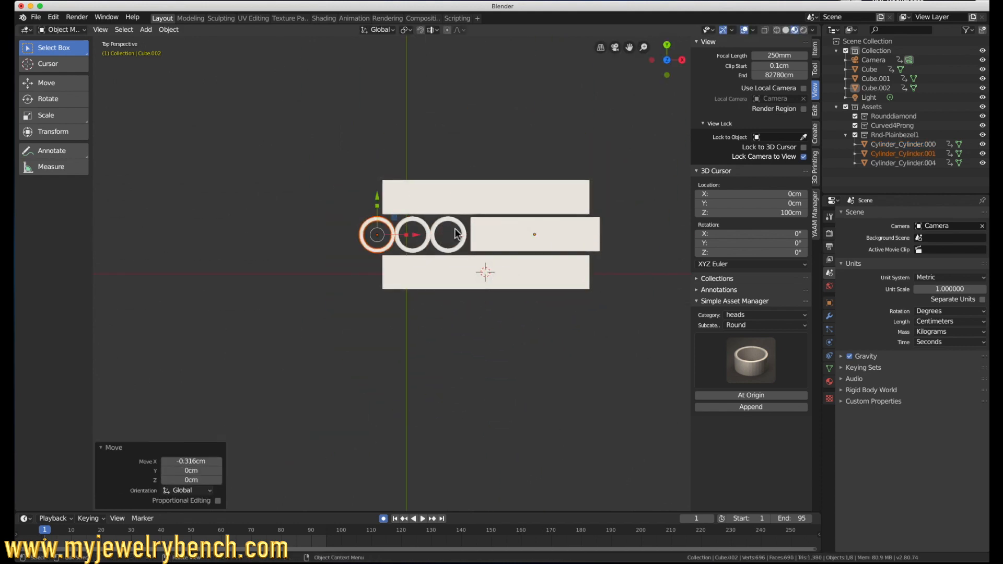
Step: Slide the short bar and both long bars along X toward the bezels to line them up with the row
left_click(553, 236)
left_click_drag(553, 236, 547, 236)
left_click(527, 201)
left_click_drag(525, 199, 505, 199)
left_click(525, 269)
left_click_drag(525, 271, 504, 270)
Step: Shift the long bars slightly along Y to close the gaps to the middle bar and bezels
left_click_drag(464, 236, 465, 231)
left_click(466, 197)
left_click_drag(466, 159, 466, 163)
Step: Select all three bars and all three bezels and join them into one object
middle_click_drag(570, 400, 590, 355)
key("b")
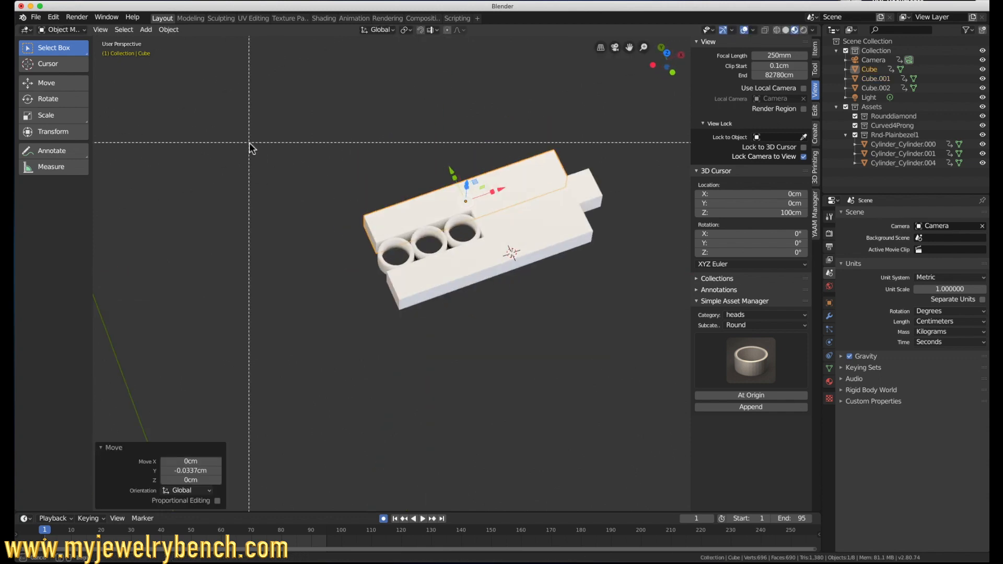
left_click_drag(273, 140, 679, 339)
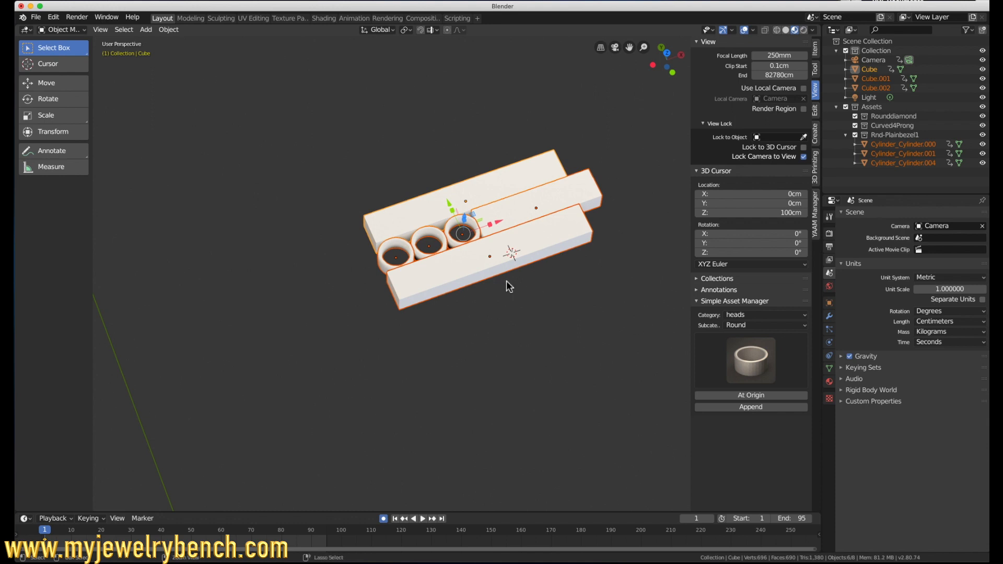
key("ctrl+j")
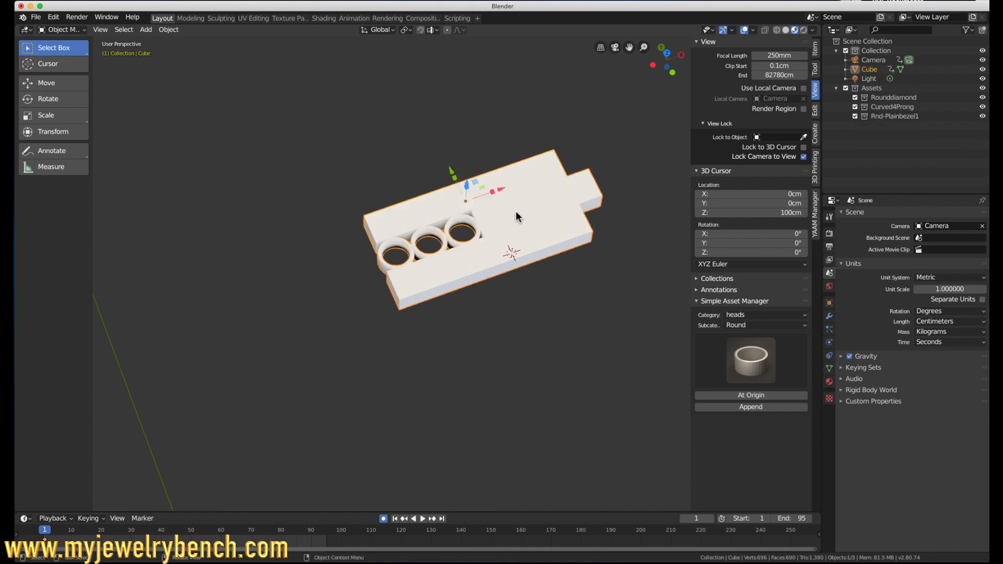
Step: Apply rotation and scale to the joined object
middle_click_drag(463, 266, 331, 267)
left_click(169, 29)
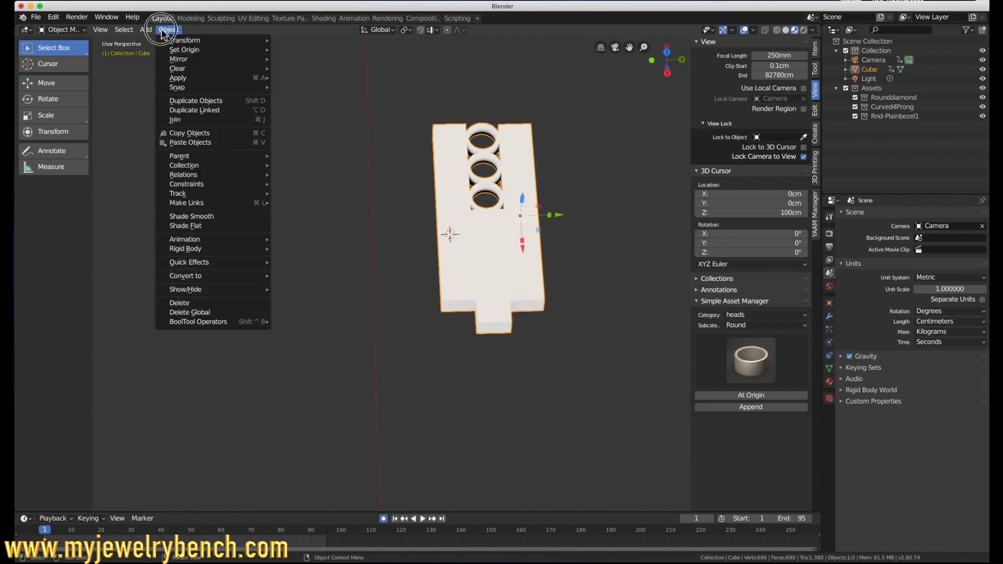
mouse_move(264, 78)
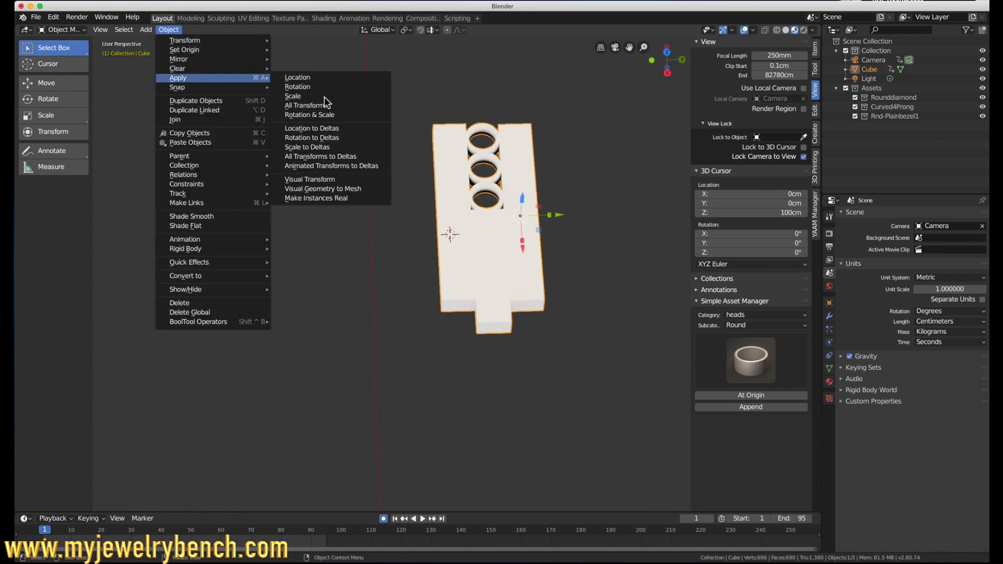
left_click(324, 115)
Step: Give the joined object the Gold metal material from PBR Materials
middle_click_drag(397, 148, 396, 174)
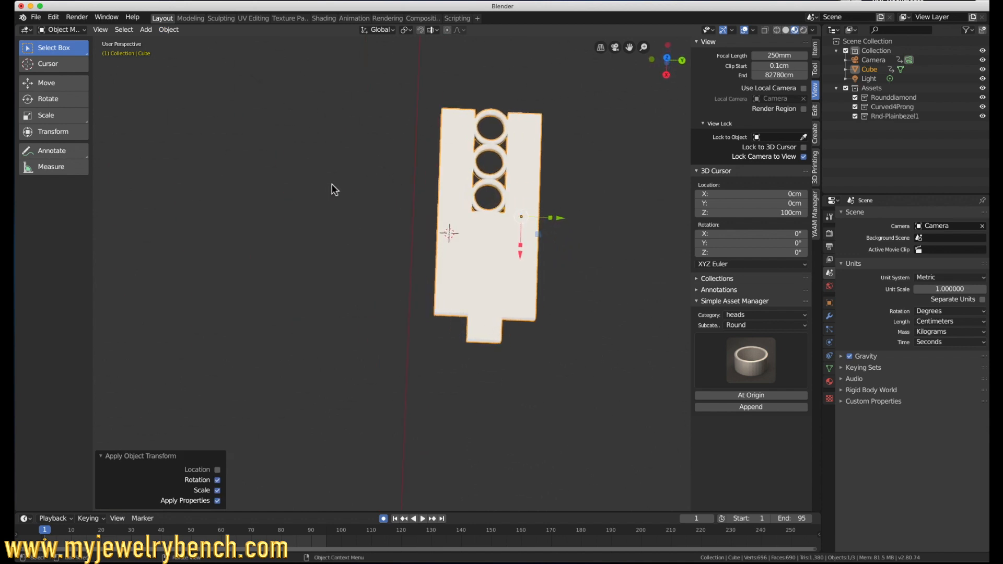
scroll(330, 193, "down", 6)
scroll(330, 193, "up", 4)
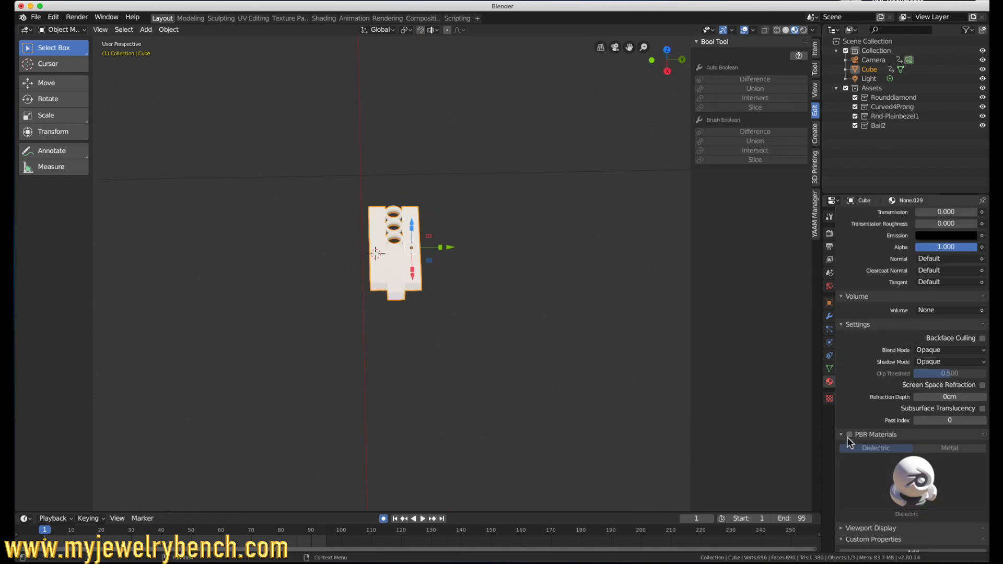
scroll(857, 445, "down", 1)
left_click(916, 463)
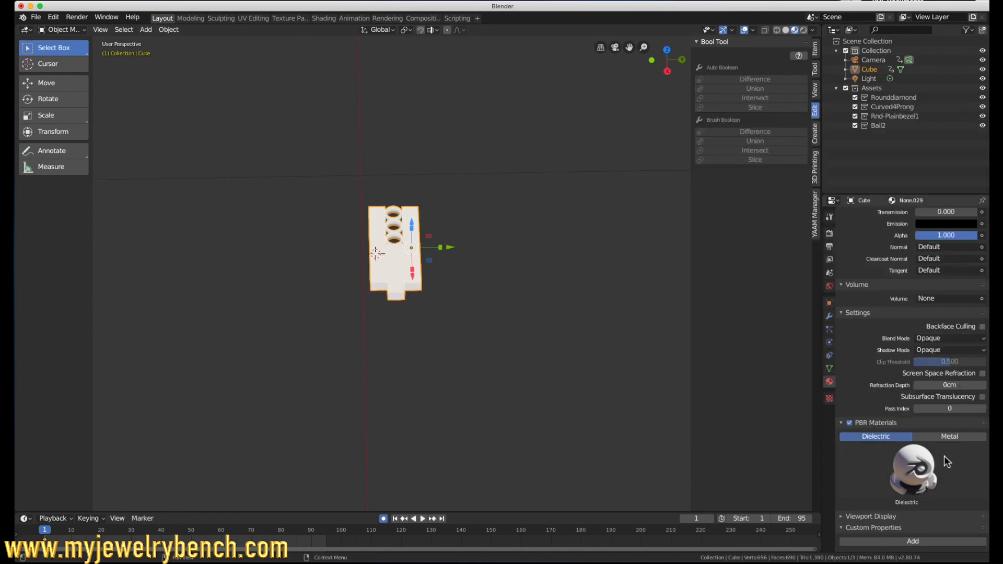
left_click(954, 438)
left_click(947, 462)
left_click(956, 288)
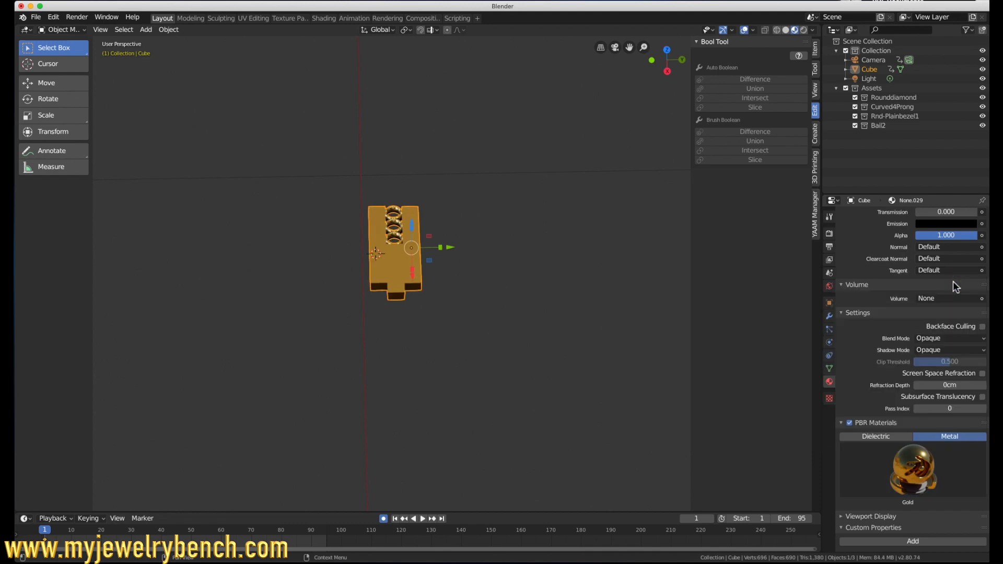
middle_click_drag(528, 274, 452, 254)
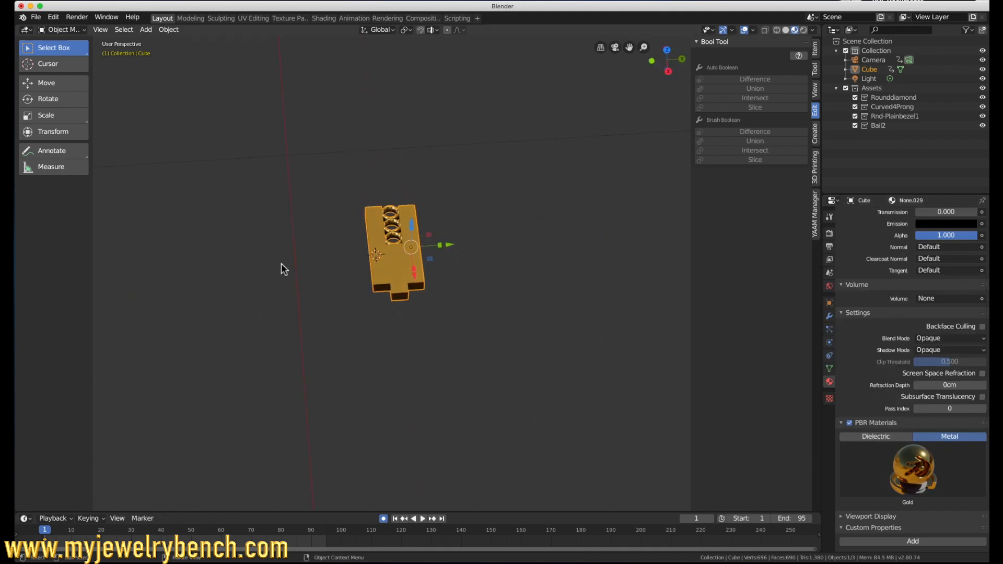
scroll(378, 216, "up", 11)
scroll(377, 215, "down", 5)
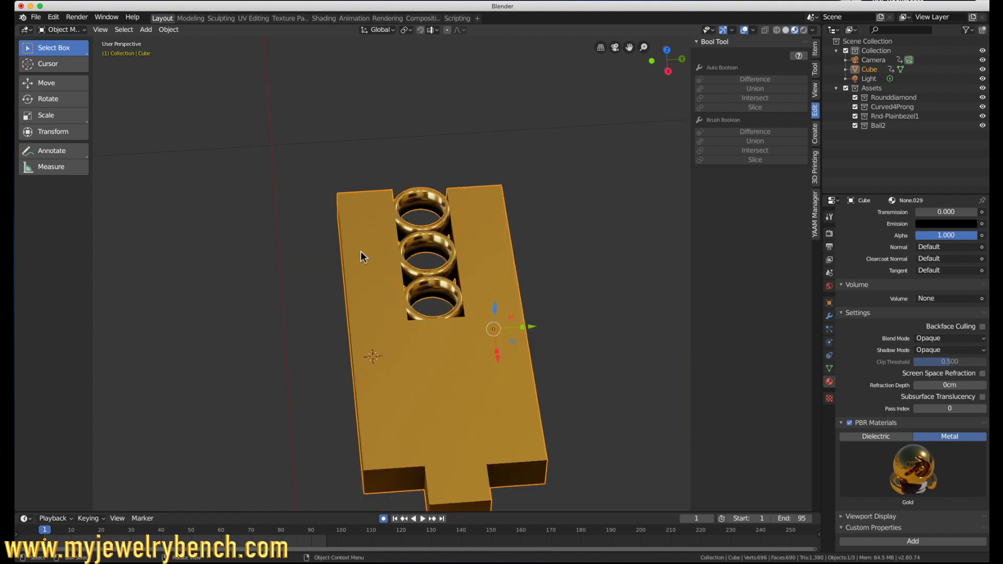
Step: Examine the joined gold pendant and its three bezels from several angles
middle_click_drag(350, 278, 334, 258, "shift")
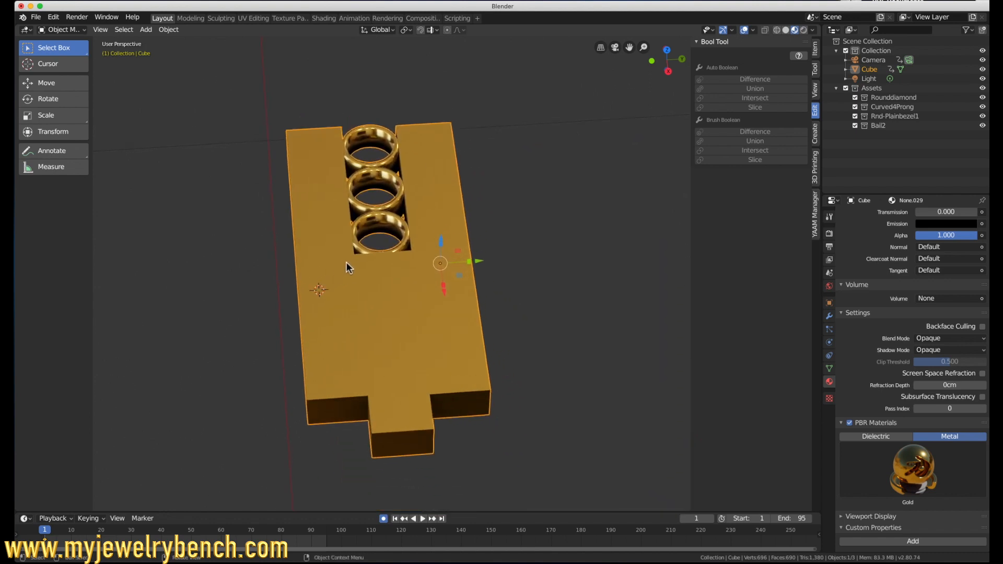
middle_click_drag(410, 350, 488, 329)
middle_click_drag(381, 280, 312, 297)
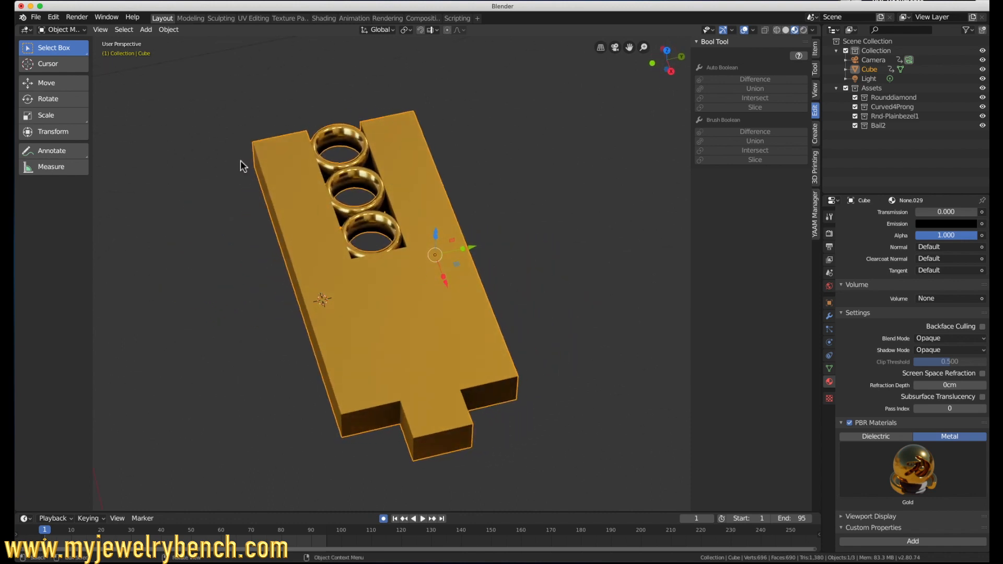
middle_click_drag(293, 152, 355, 154)
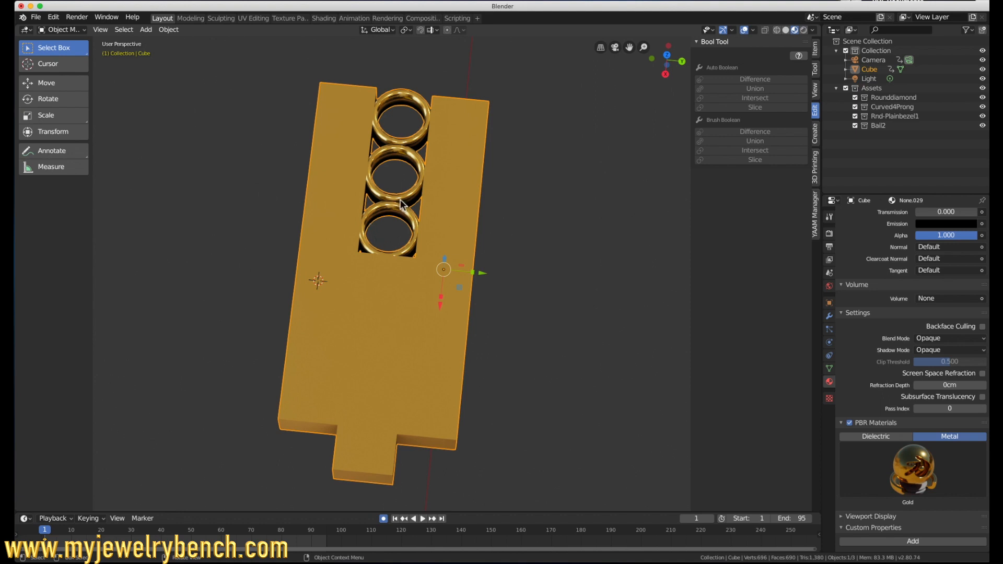
middle_click_drag(261, 137, 285, 133)
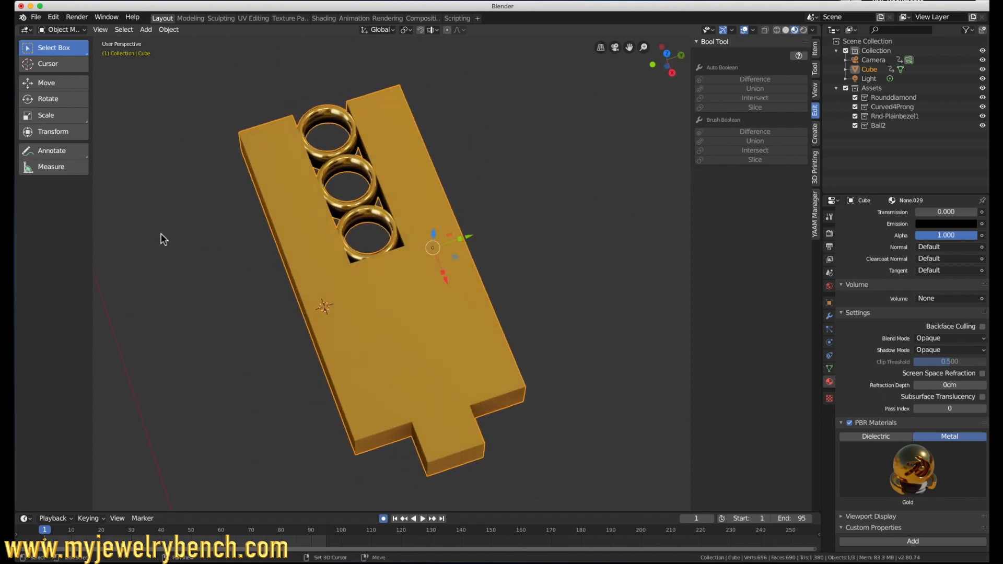
middle_click_drag(173, 228, 180, 192)
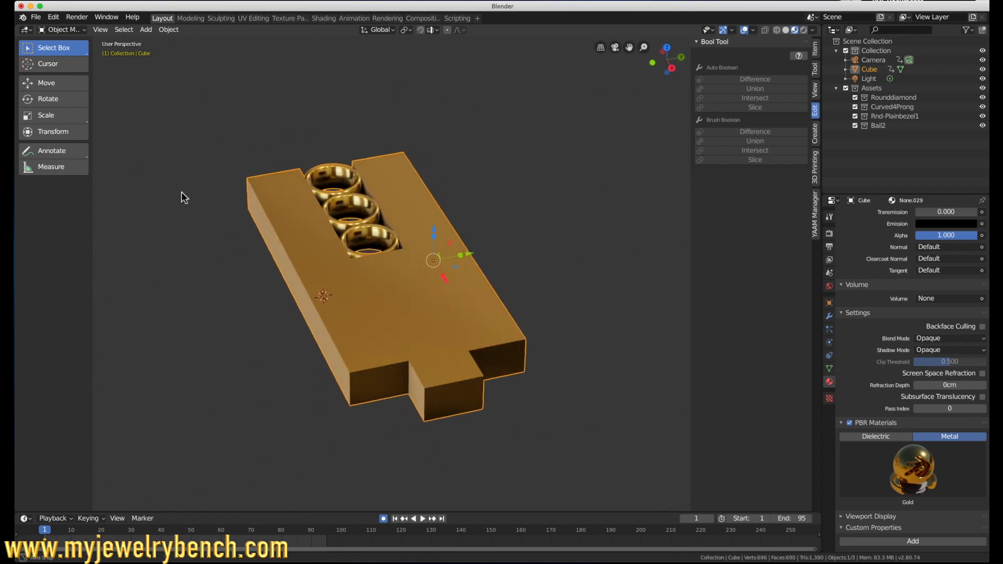
Step: Add a new cube mesh to the scene at the 3D cursor
scroll(199, 214, "down", 9)
scroll(375, 242, "down", 4)
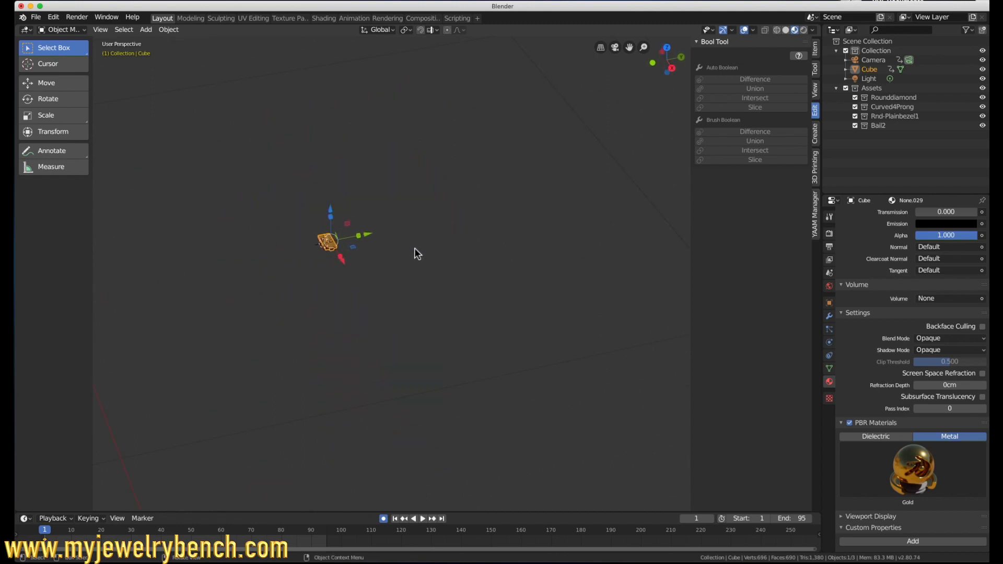
scroll(321, 245, "down", 2)
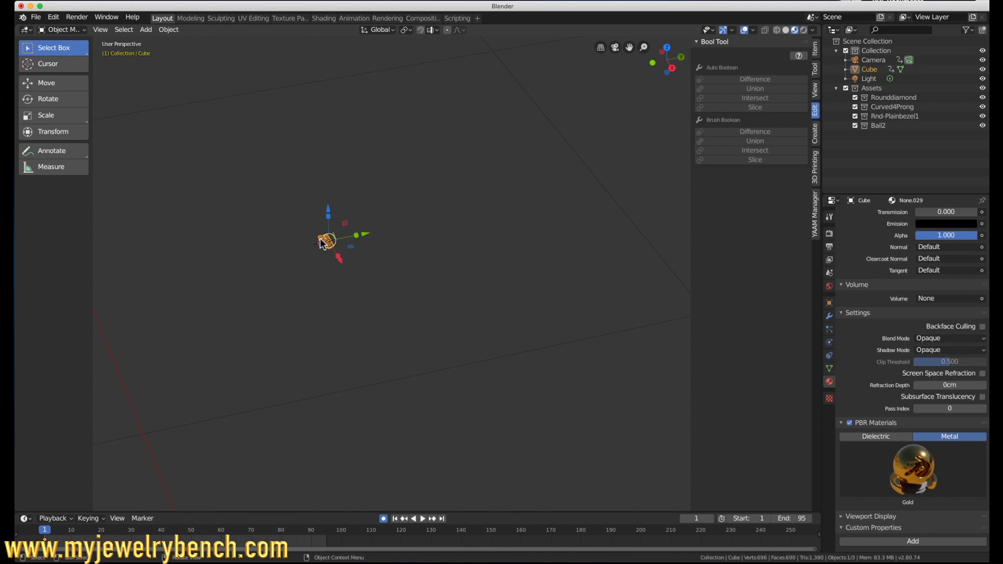
key("shift+a")
mouse_move(321, 236)
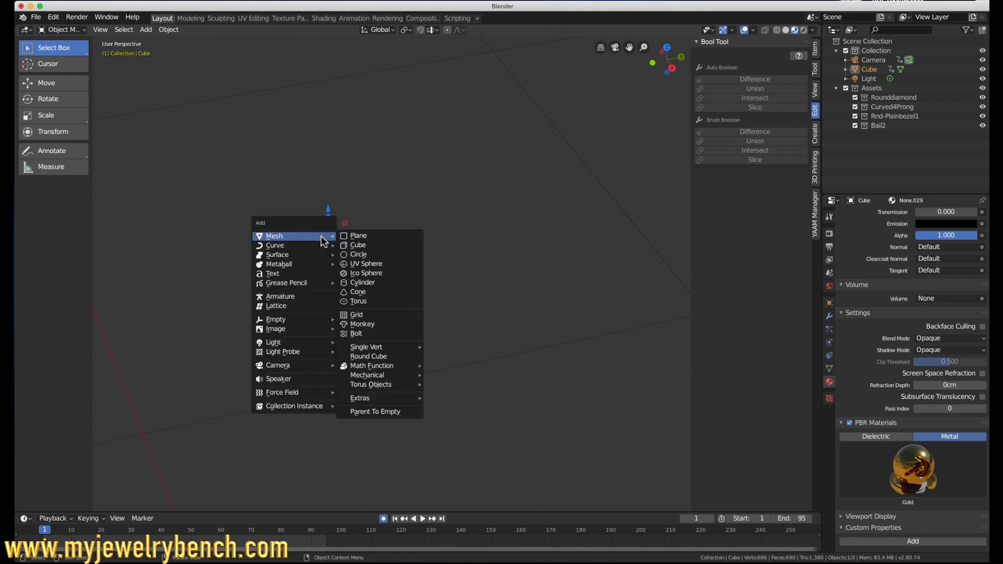
left_click(378, 247)
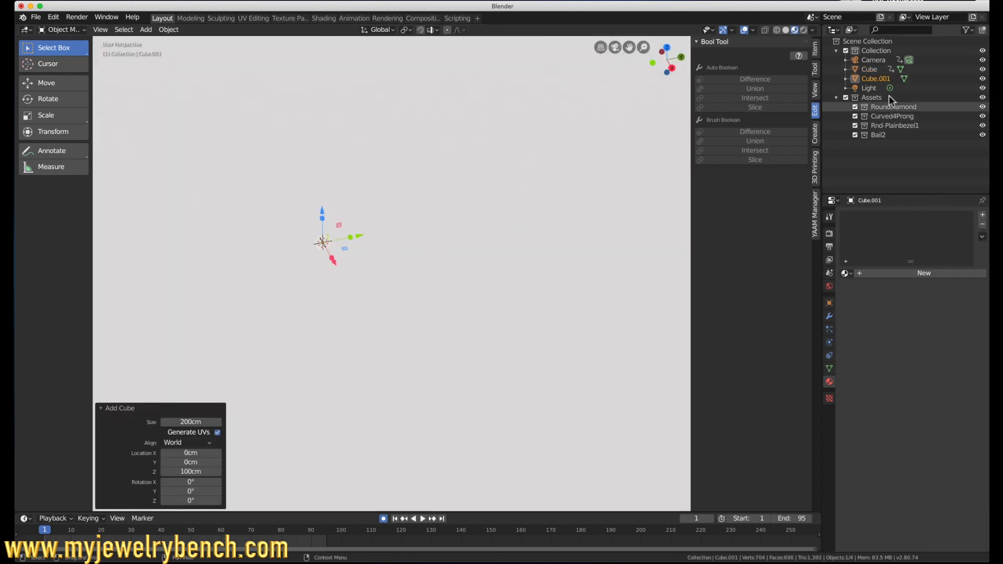
Step: Set the new cube's dimensions to X 16.5 cm, Y 2.5 cm and Z 1.5 cm
left_click(815, 50)
left_click(766, 193)
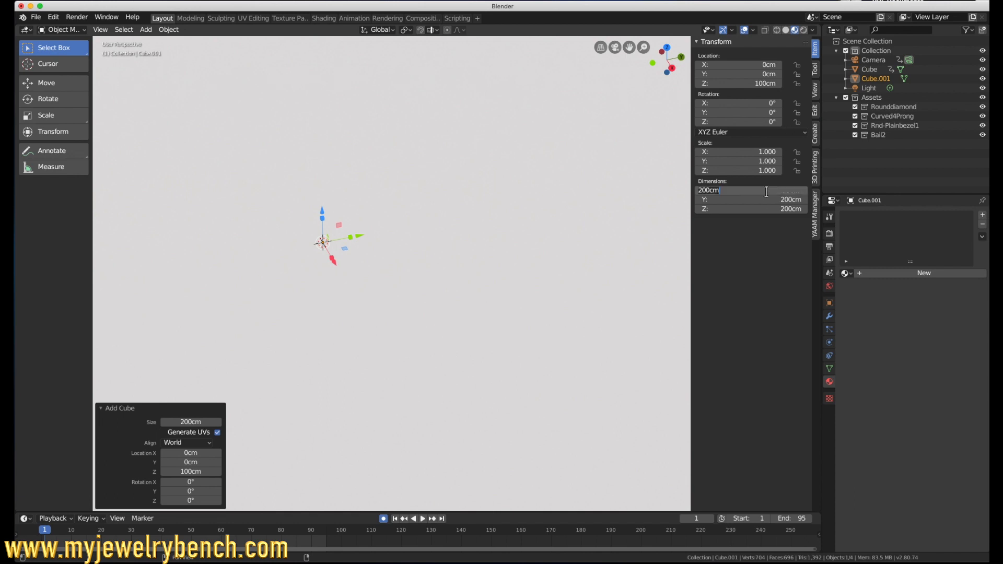
type("16.5")
key("Tab")
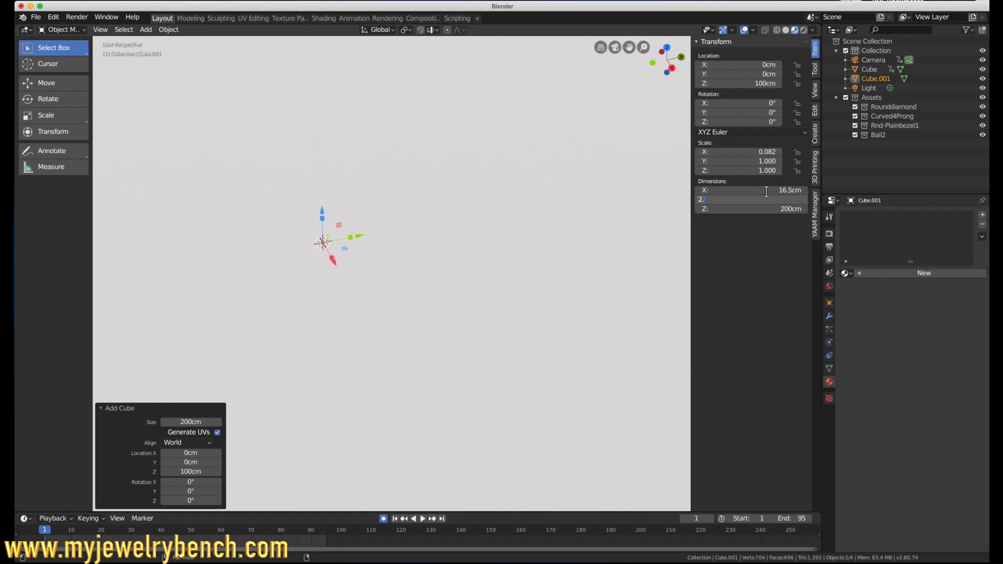
key("Tab")
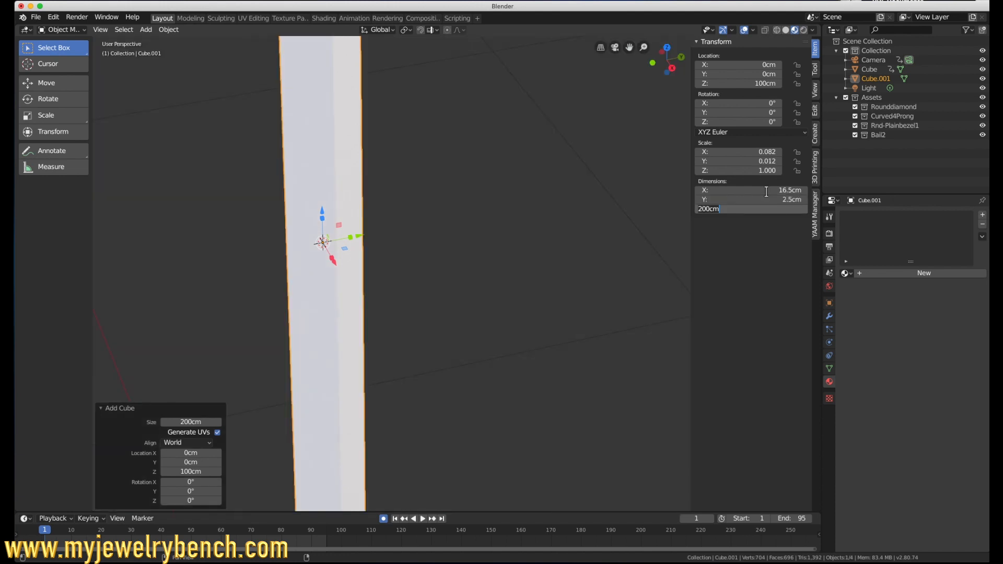
key("Return")
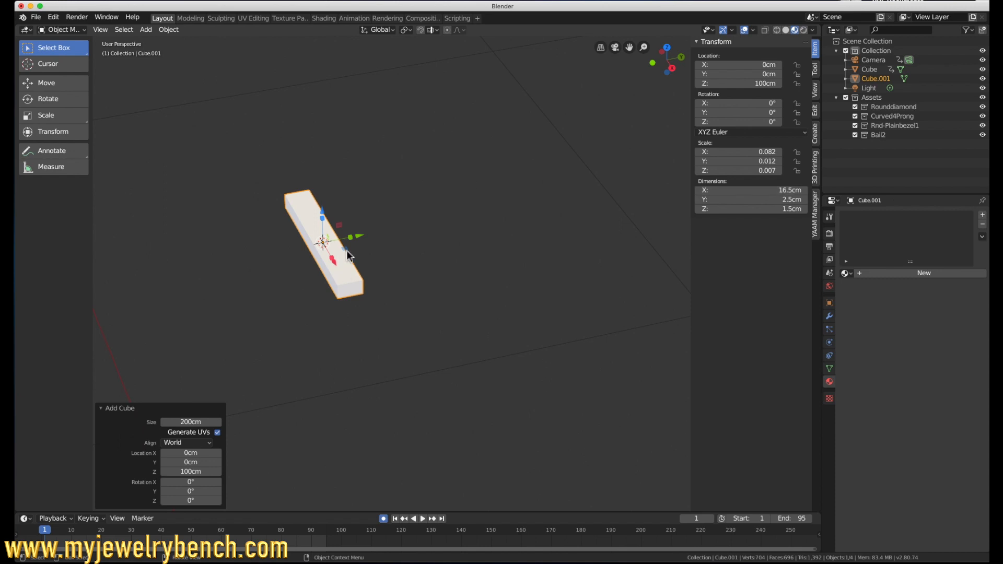
Step: Move the new bar about 4 cm along Y, clear of the pendant, and set its dimensions to 16.5 mm, 2.5 mm and 2.0 mm
left_click_drag(363, 242, 403, 239)
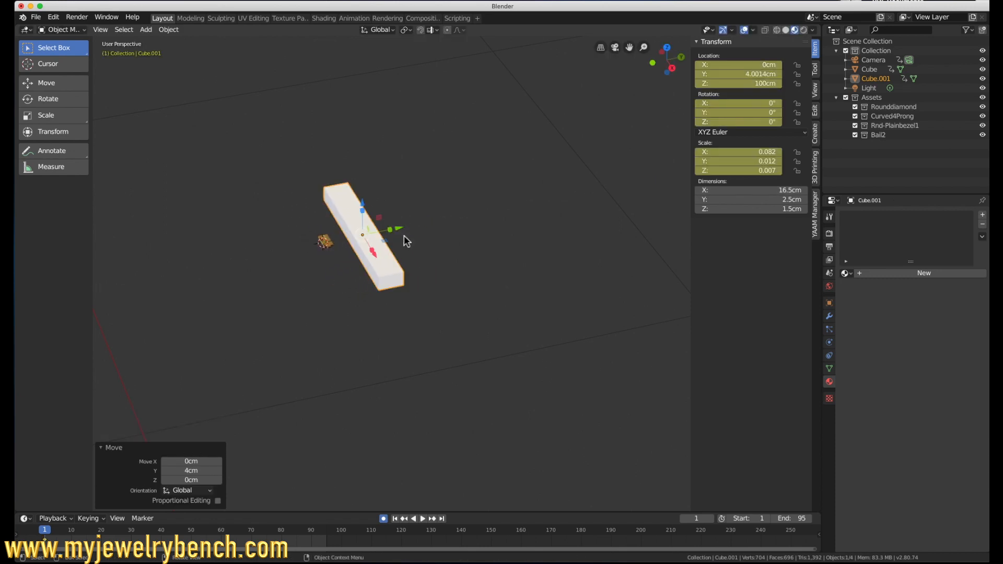
scroll(351, 253, "up", 3)
left_click(773, 191)
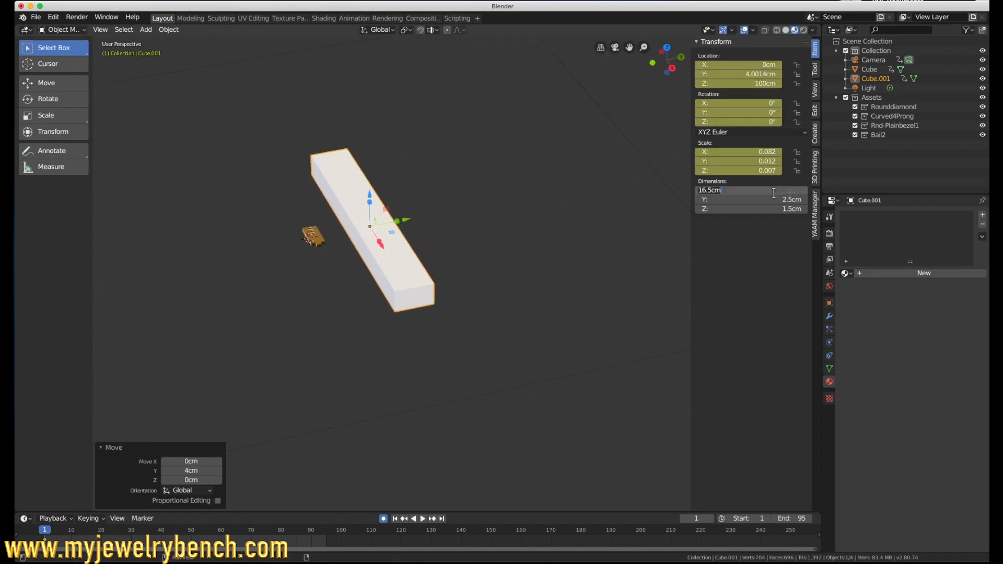
type("16")
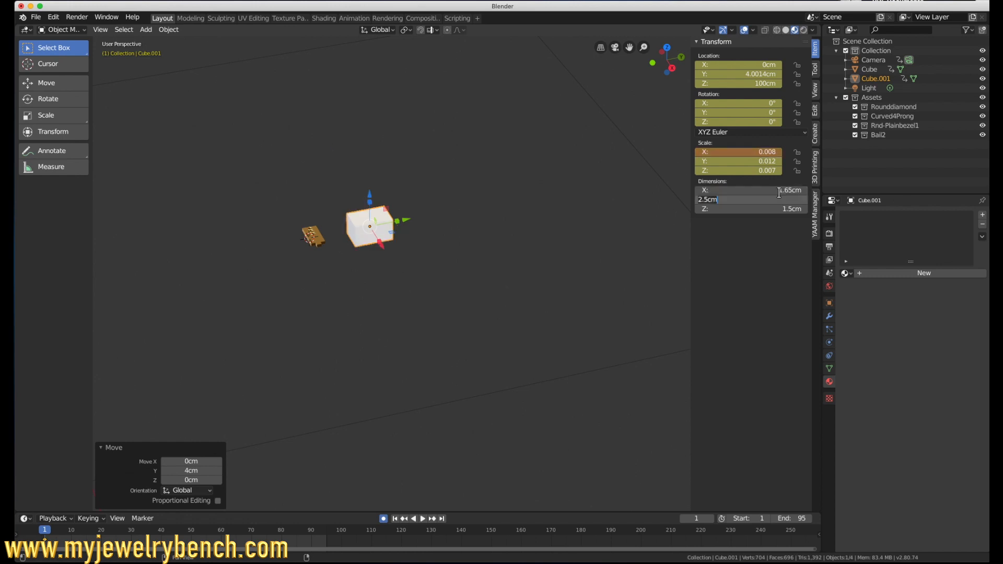
type("mm")
key("Tab")
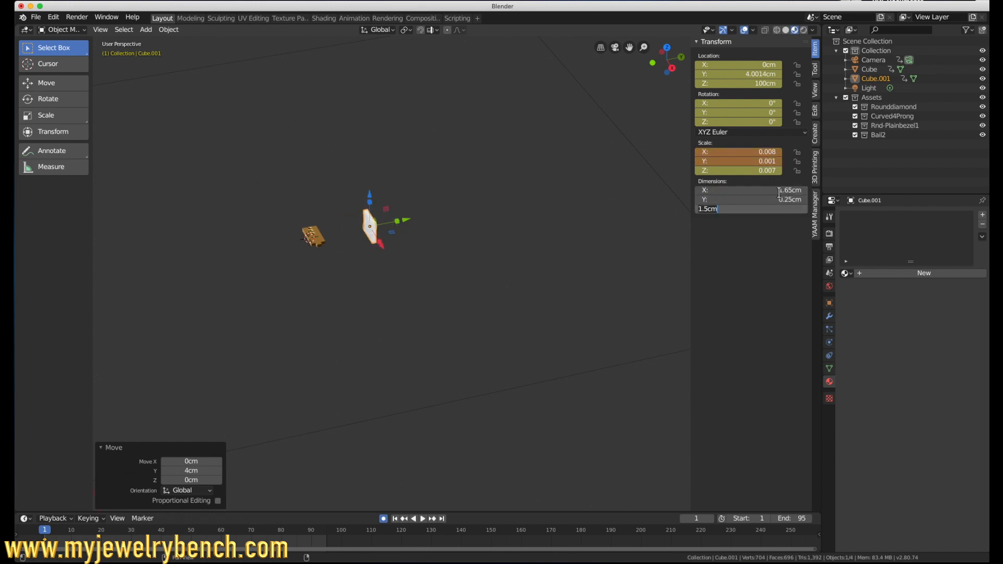
type("2.0mm")
key("Return")
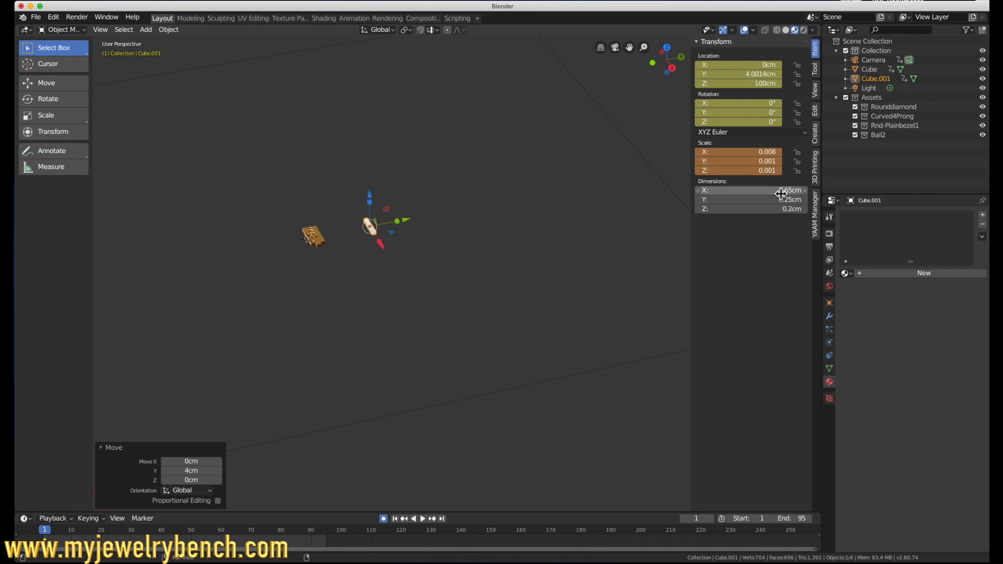
Step: Move the white bar back along Y over the pendant's long side bar and raise it about 0.35 cm along Z
scroll(305, 243, "up", 7)
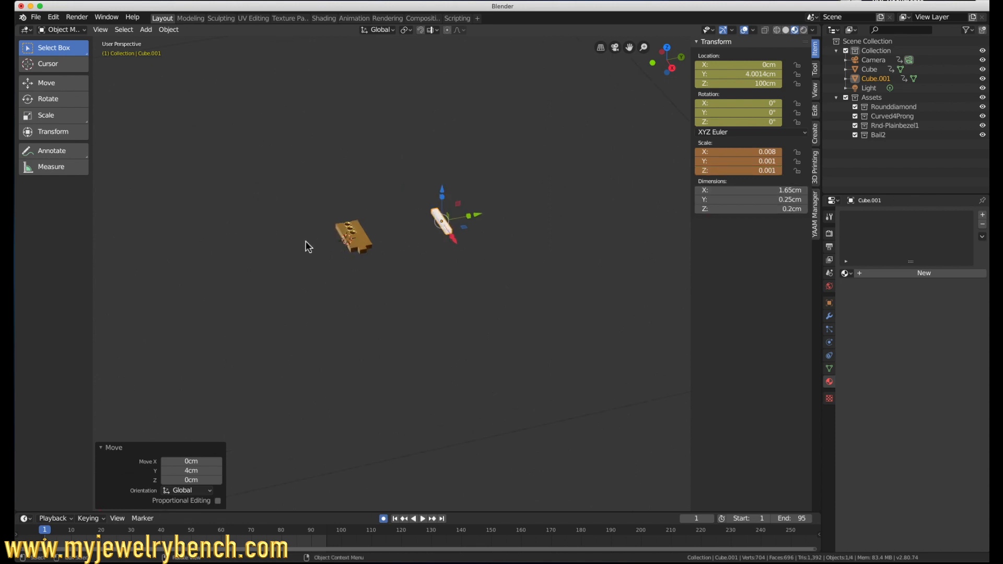
left_click_drag(642, 192, 477, 215)
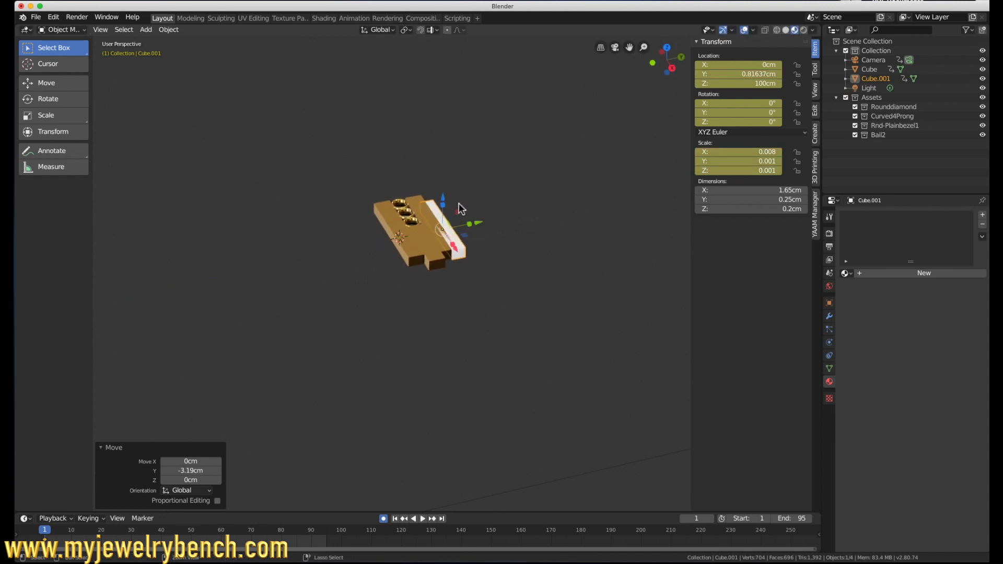
scroll(452, 180, "up", 5)
right_click(441, 307)
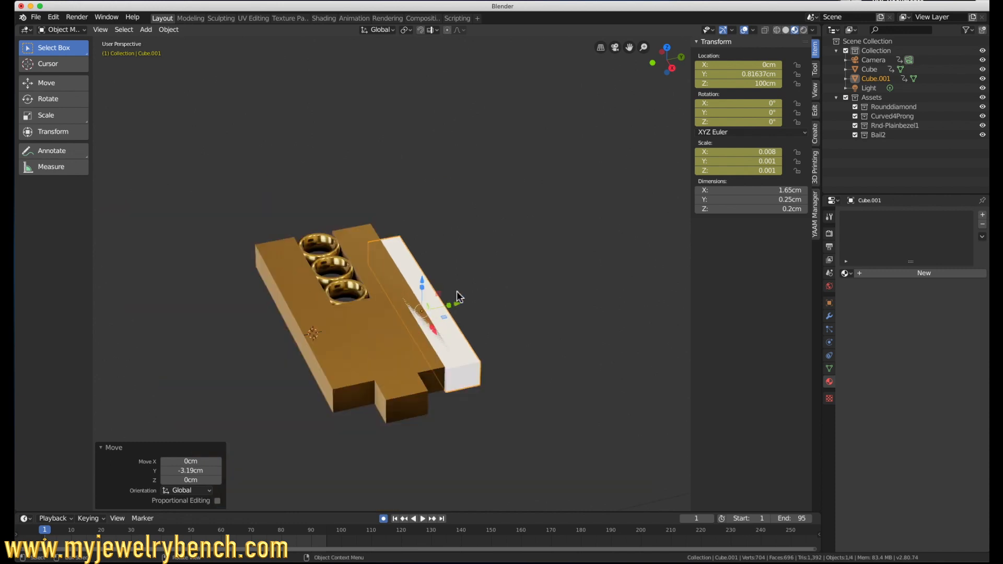
scroll(457, 291, "down", 2)
left_click(461, 340)
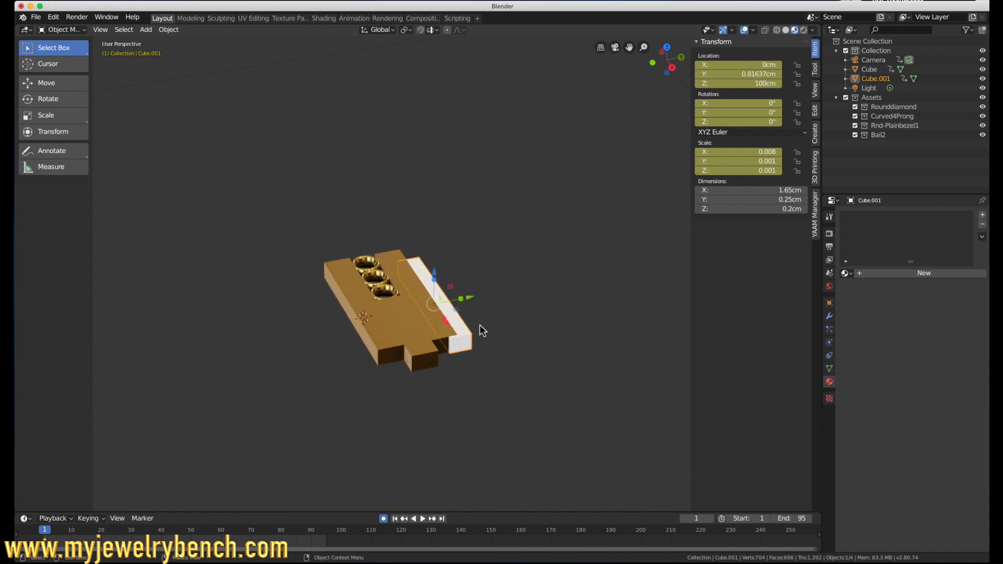
mouse_move(434, 272)
left_mouse_down()
mouse_move(435, 255)
mouse_move(453, 272)
left_mouse_up()
Step: In top view, centre the white bar over the long side bar, at about X -0.128 cm and Y 0.63 cm
key("KP_7")
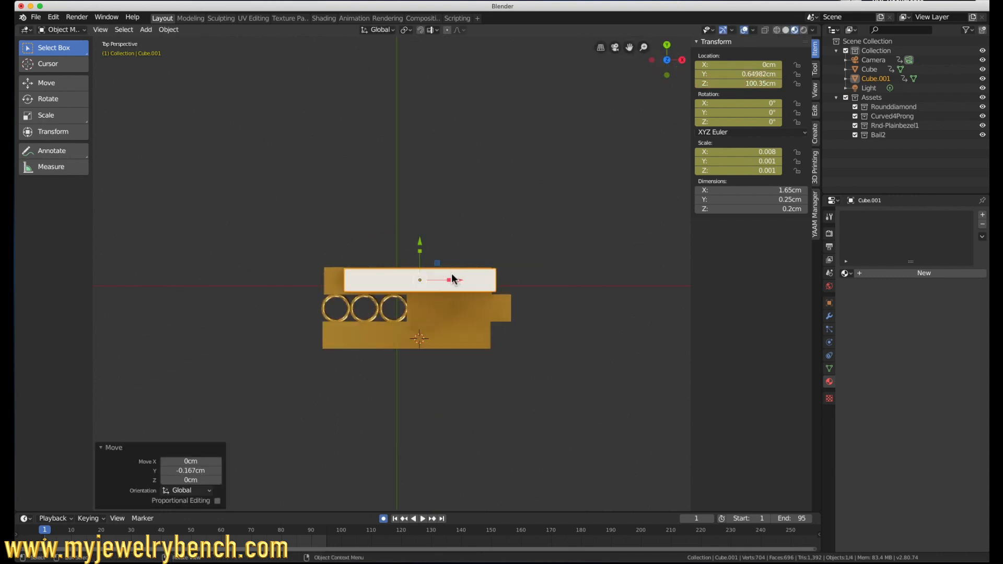
key("g")
key("x")
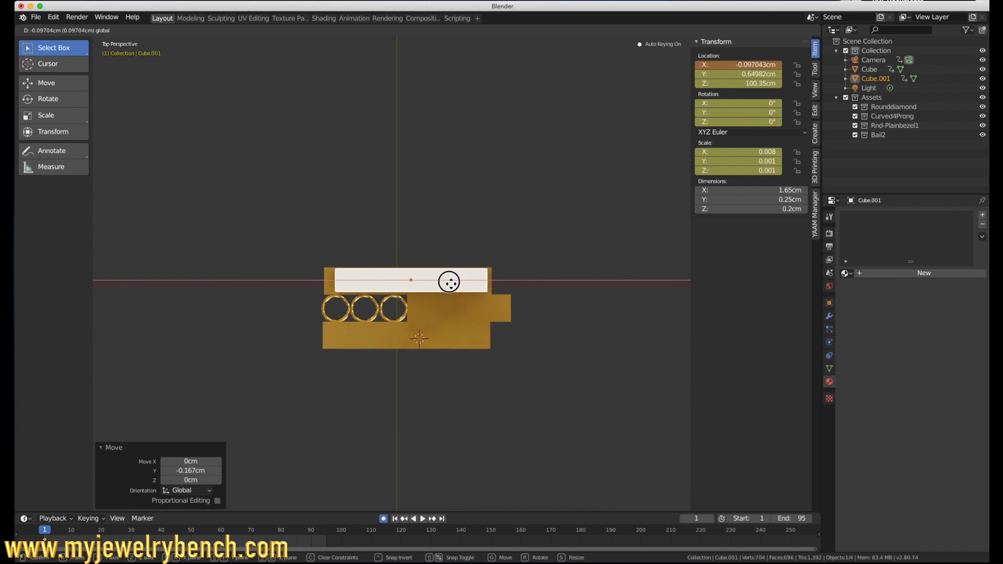
left_click(444, 280)
left_click_drag(409, 245, 407, 247)
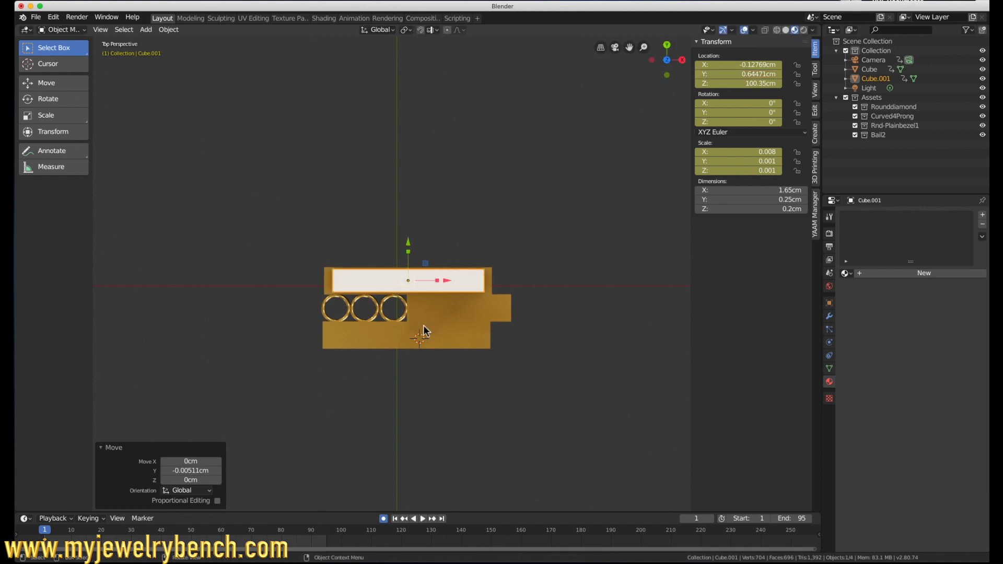
scroll(402, 364, "up", 4)
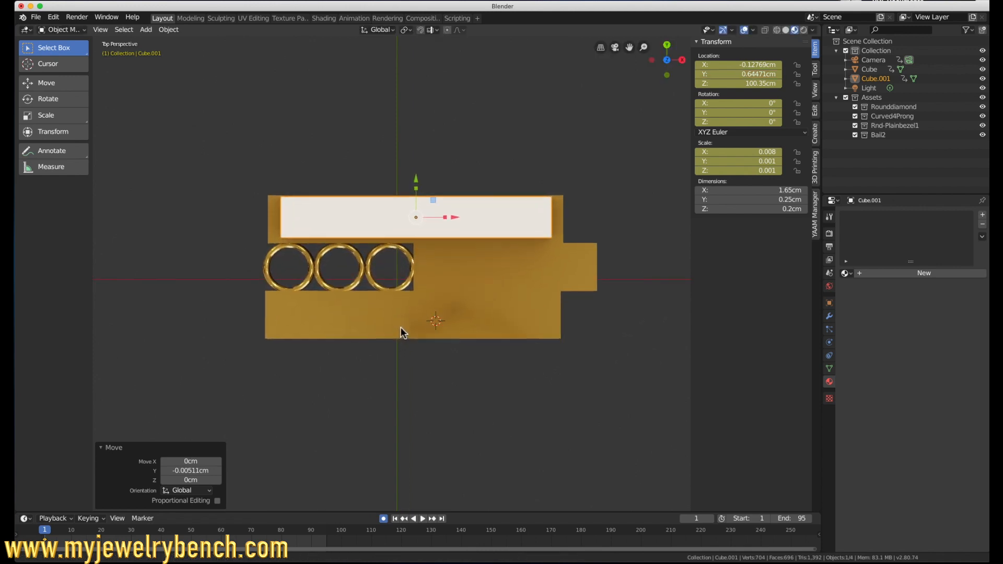
left_click_drag(418, 160, 418, 164)
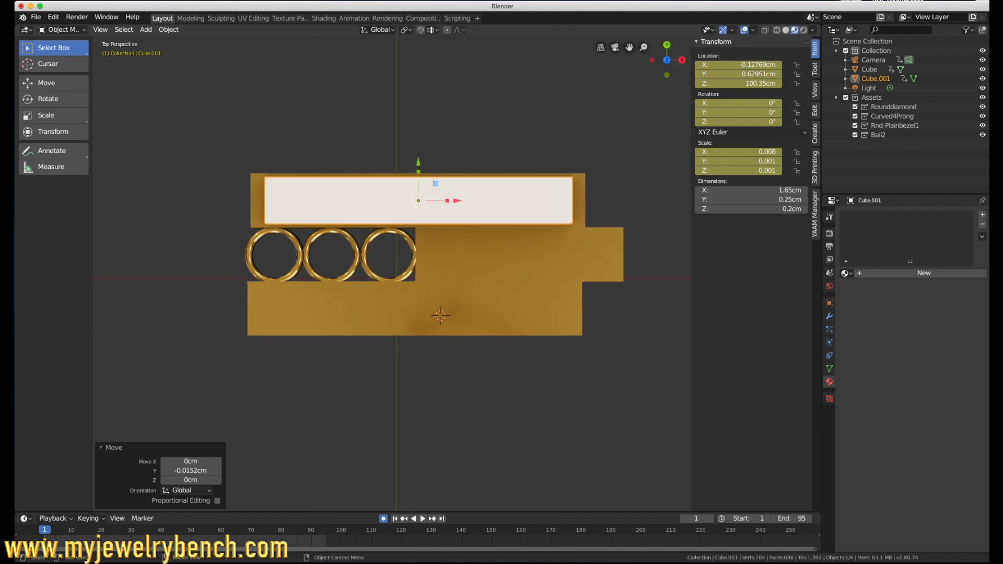
Step: Narrow the white bar by scaling it along Y to about 0.851
key("s")
key("y")
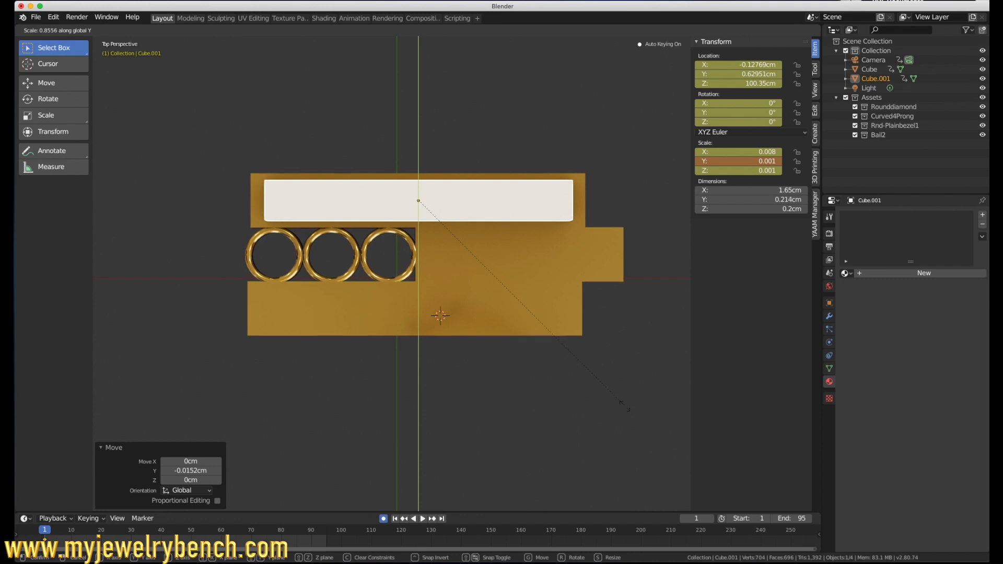
left_click(626, 411)
Step: In Edit Mode, select the white bar's bottom face and scale it to about 0.854 to taper the bar
middle_click_drag(509, 241, 415, 172)
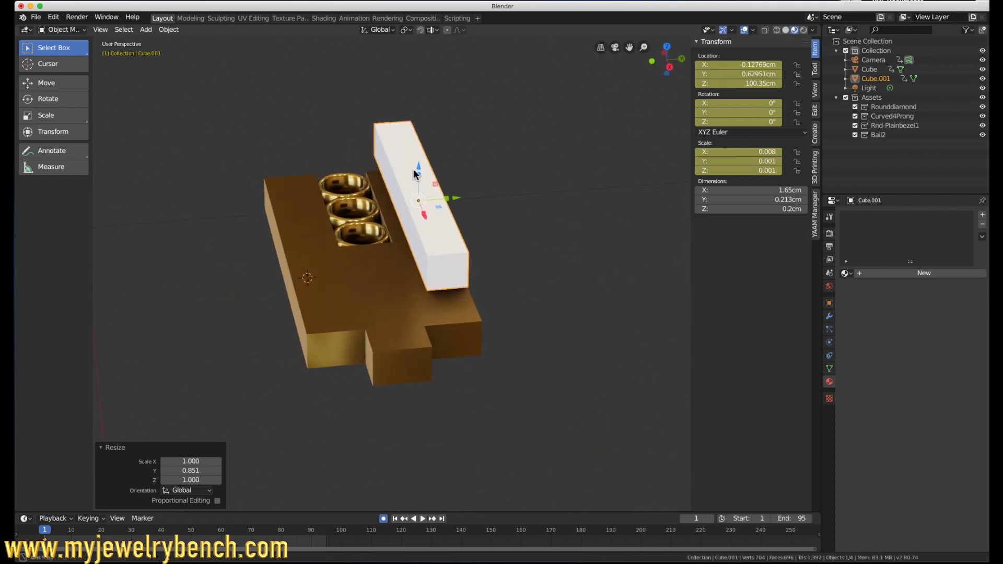
middle_click_drag(464, 313, 523, 272)
key("Tab")
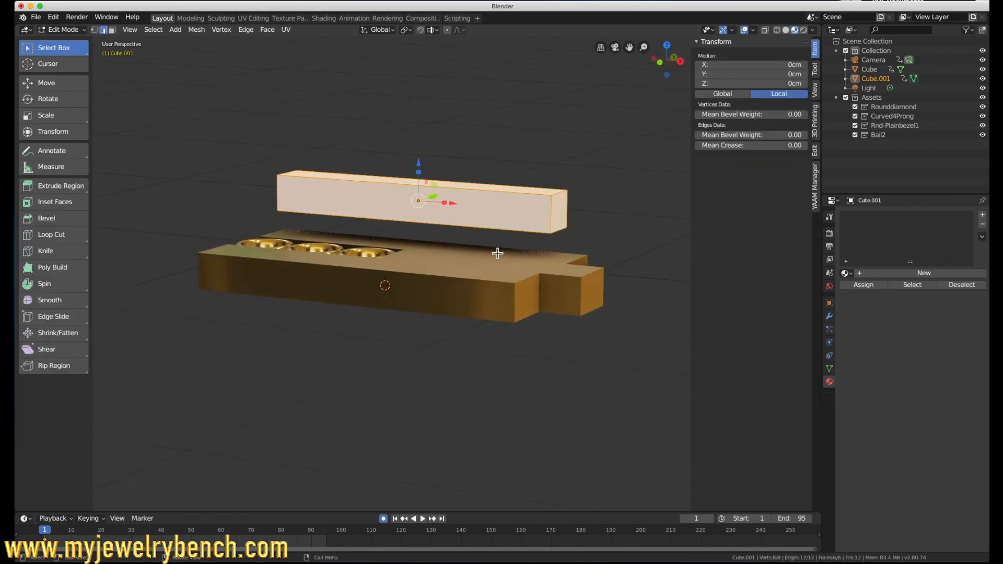
middle_click_drag(372, 230, 583, 202)
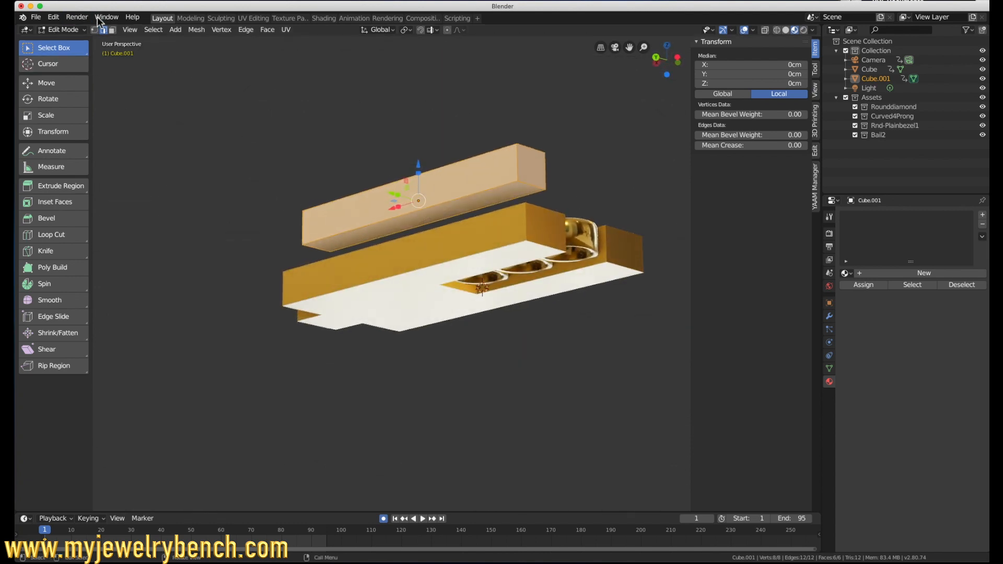
left_click(112, 30)
left_click(459, 208)
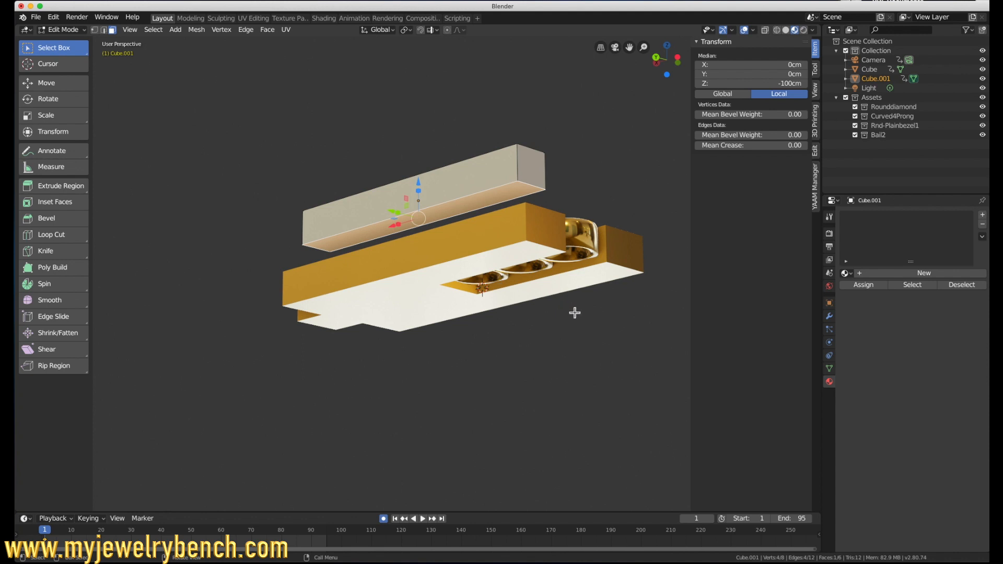
key("s")
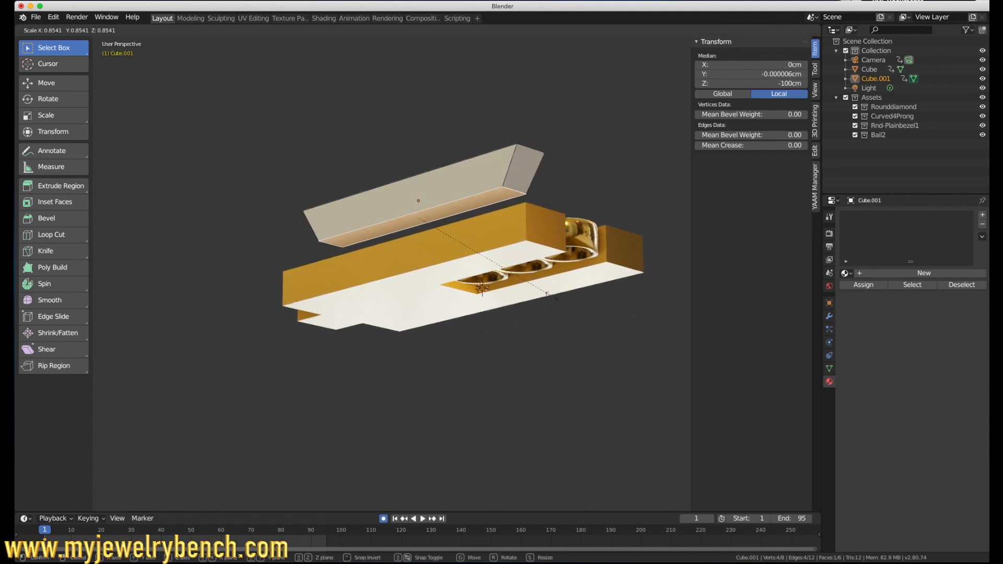
left_click(555, 296)
Step: Scale the white bar's bottom face along X to about 0.753 to slope the bar's ends
middle_click_drag(556, 296, 518, 309)
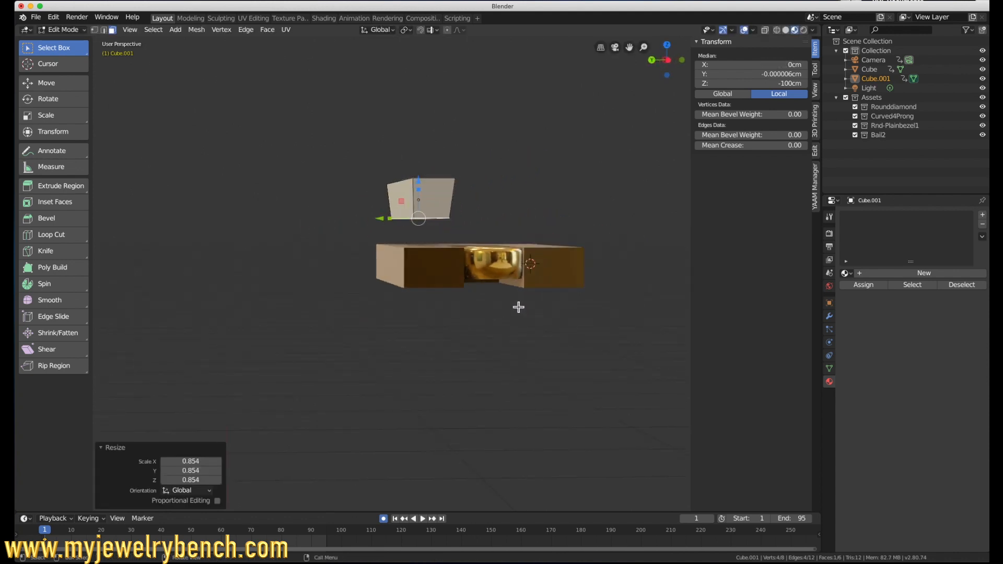
key("s")
key("x")
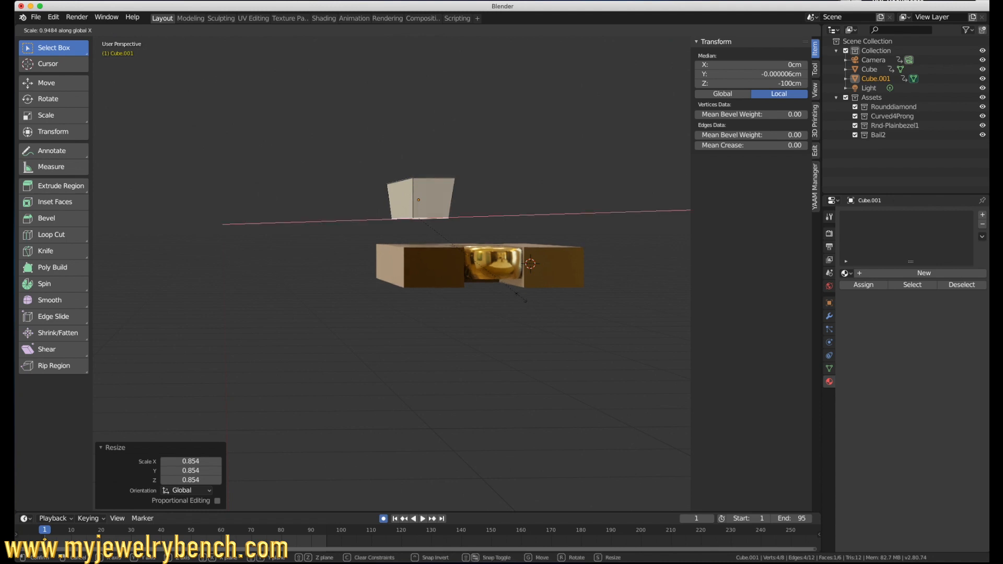
left_click(506, 280)
Step: Scale the white bar's bottom face along Y to about 0.405 to steepen its long sides
scroll(506, 280, "up", 5)
middle_click_drag(506, 281, 540, 275)
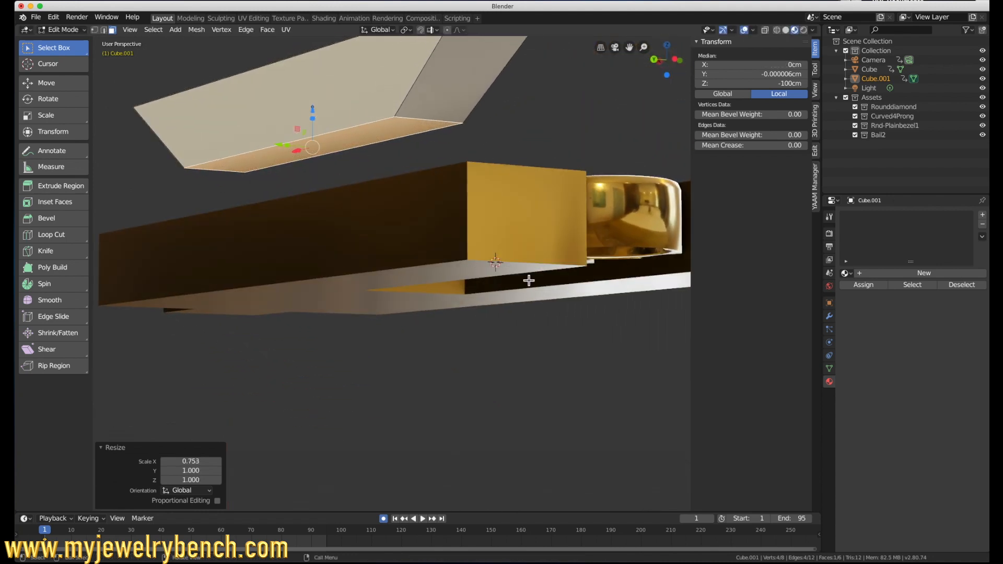
key("s")
key("y")
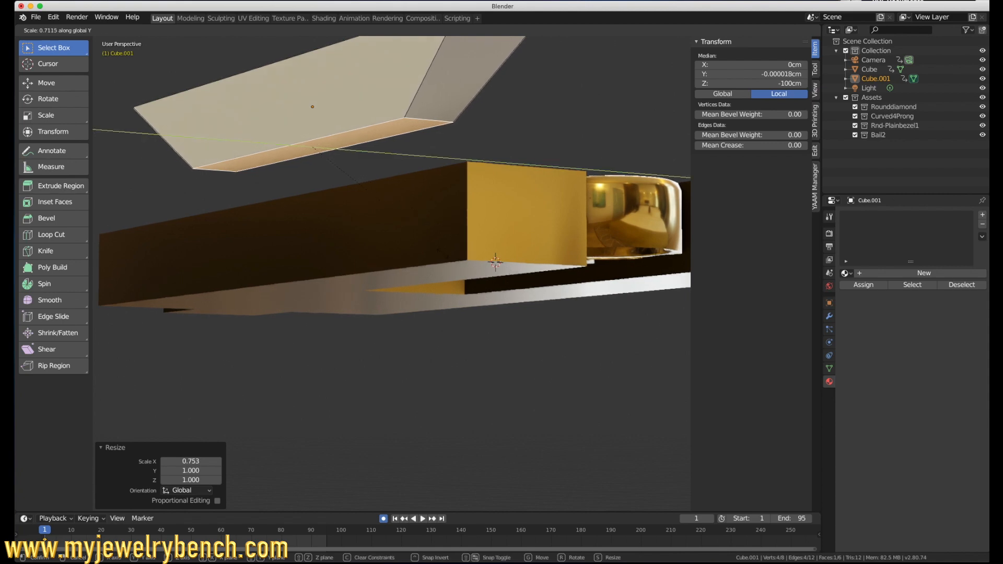
left_click(372, 229)
middle_click_drag(415, 213, 426, 257)
scroll(426, 260, "down", 8)
scroll(428, 262, "up", 5)
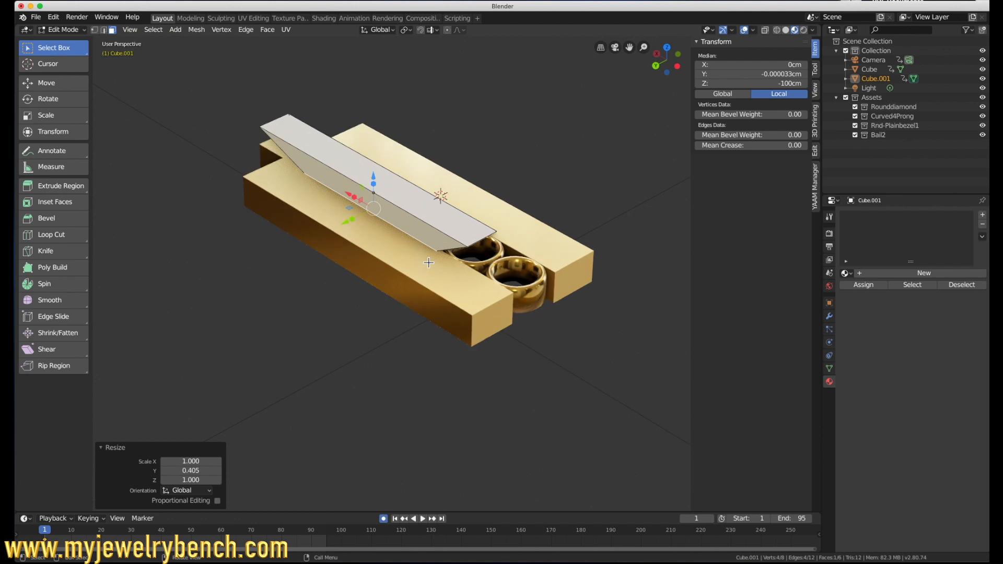
Step: Select the white bar's top face and extrude it upward by about 0.026 cm
middle_click_drag(430, 238, 382, 228)
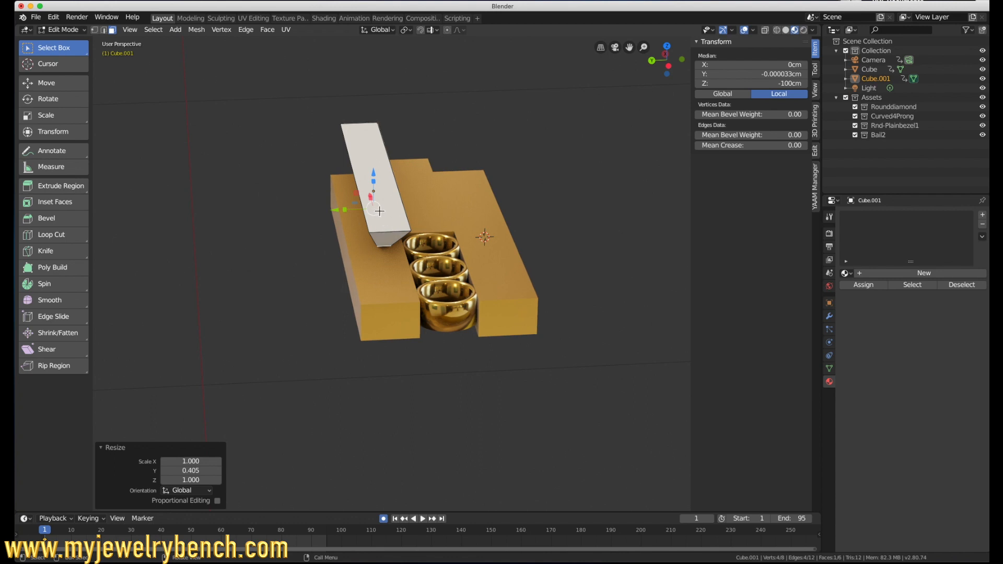
middle_click_drag(385, 245, 464, 238)
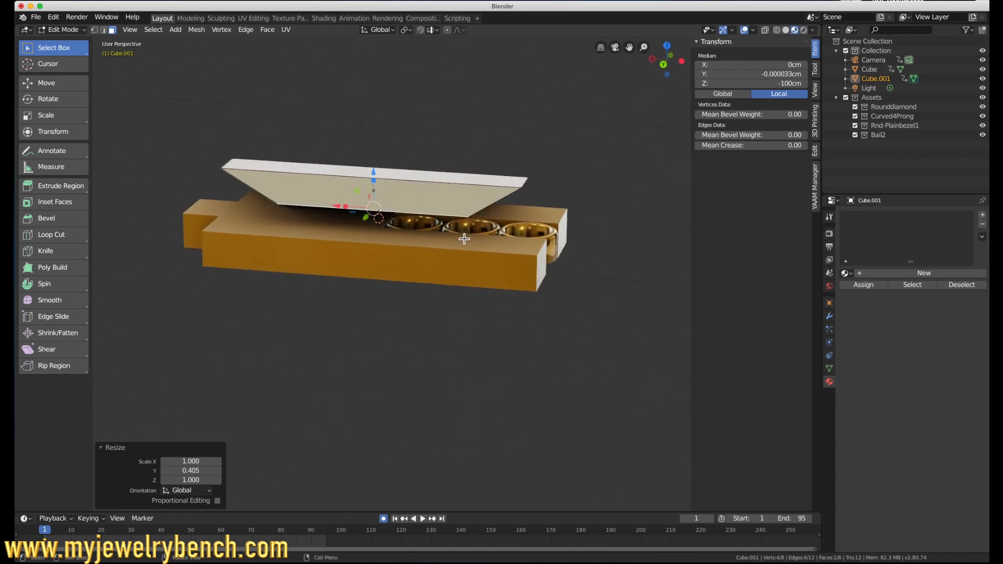
left_click(361, 177)
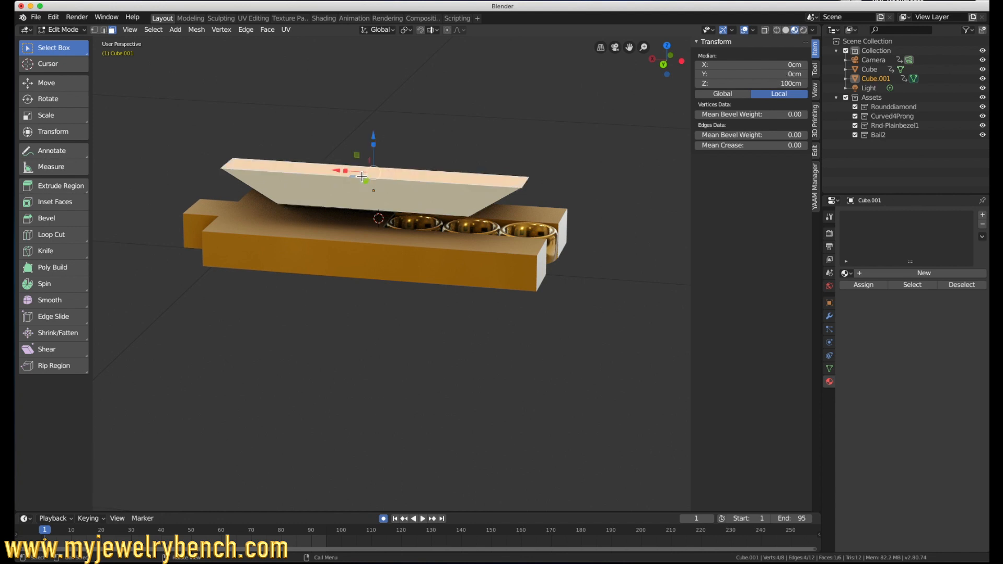
key("e")
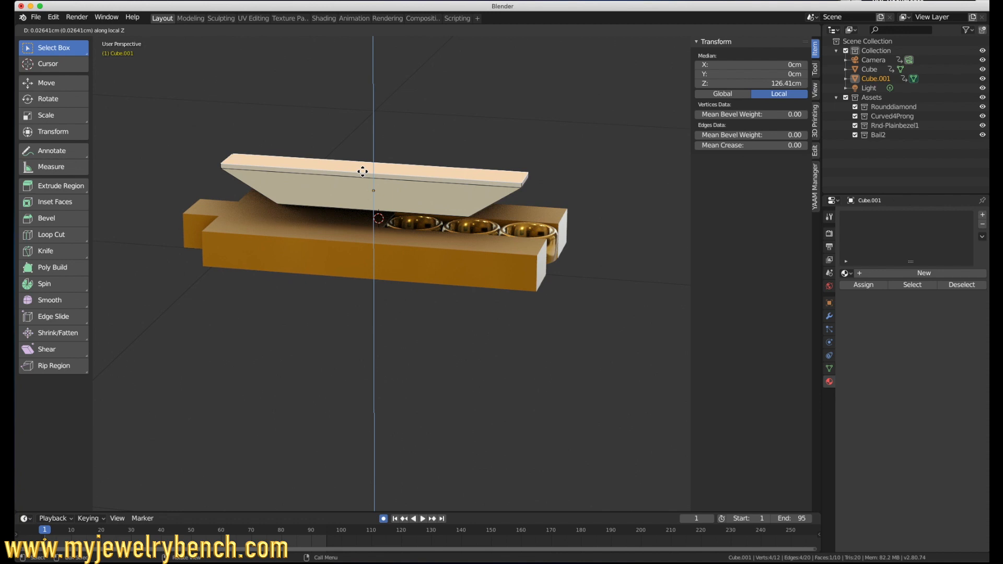
left_click(364, 173)
Step: In Object Mode and top view, duplicate the white bar and move the copy about -0.58 cm along Y over the opposite side bar
middle_click_drag(366, 216, 288, 187)
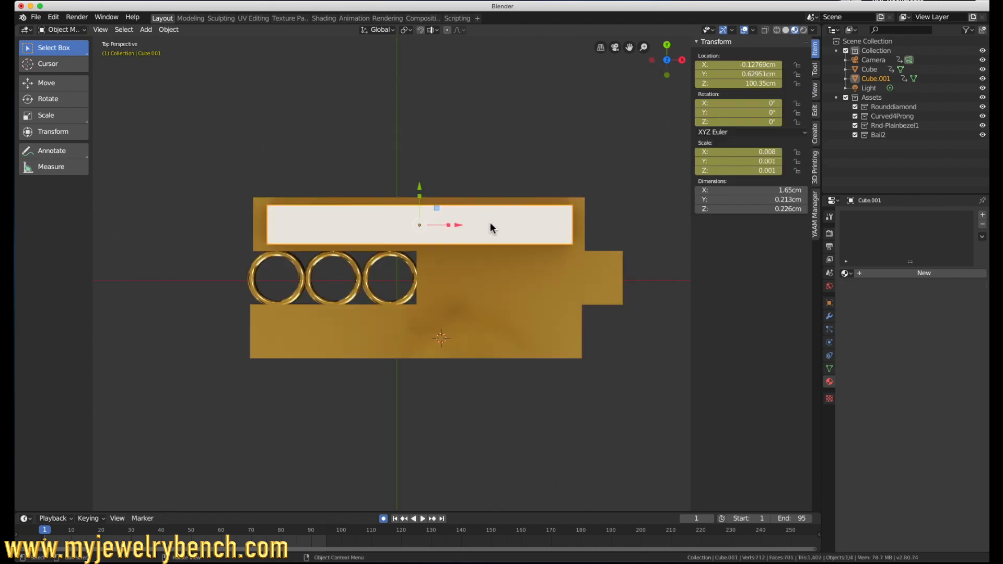
key("shift+d")
right_click(489, 225)
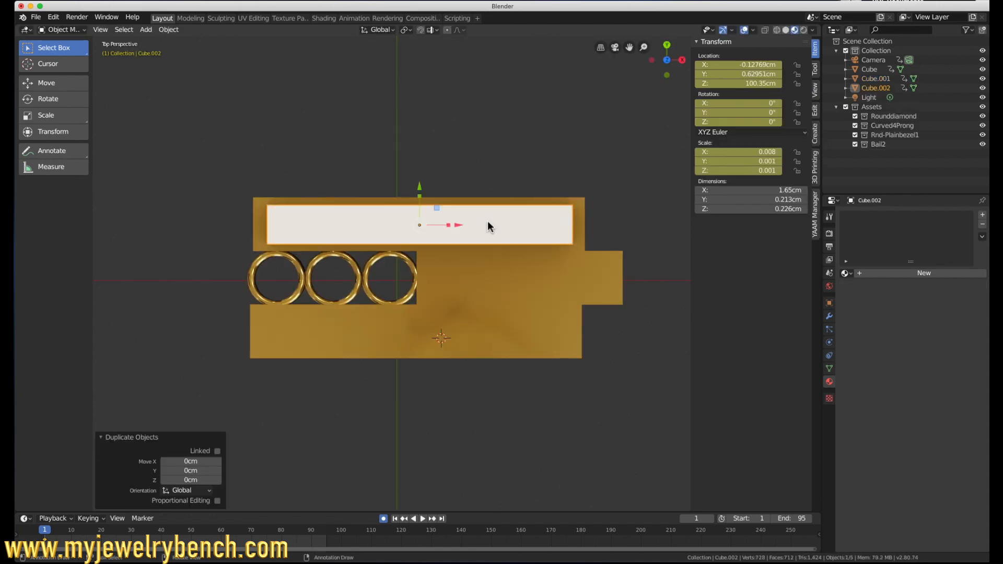
left_click_drag(419, 189, 409, 295)
Step: Duplicate the second white bar and move the copy about 0.291 cm along Y over the pendant's middle bar
key("shift+d")
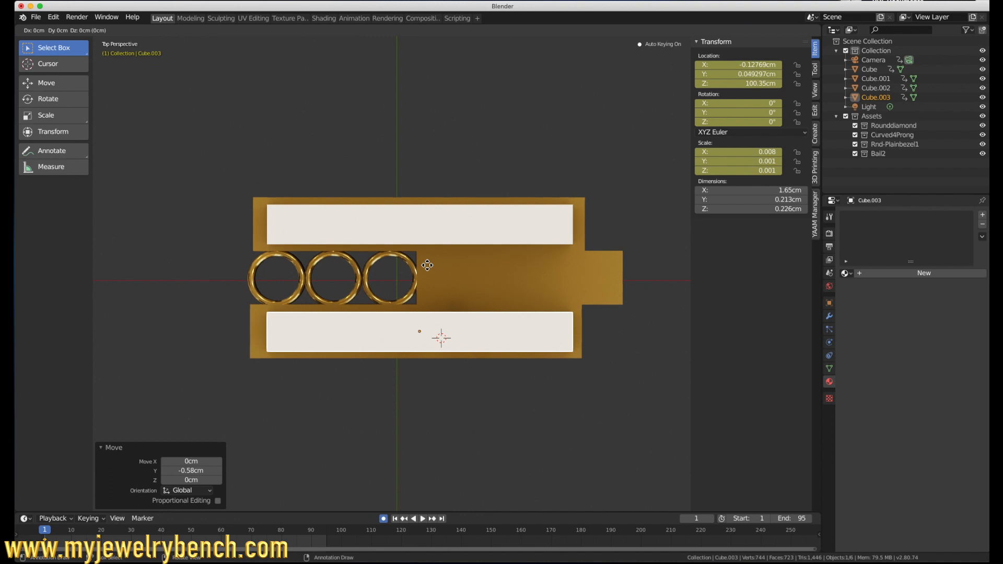
right_click(425, 262)
left_click_drag(422, 290, 430, 237)
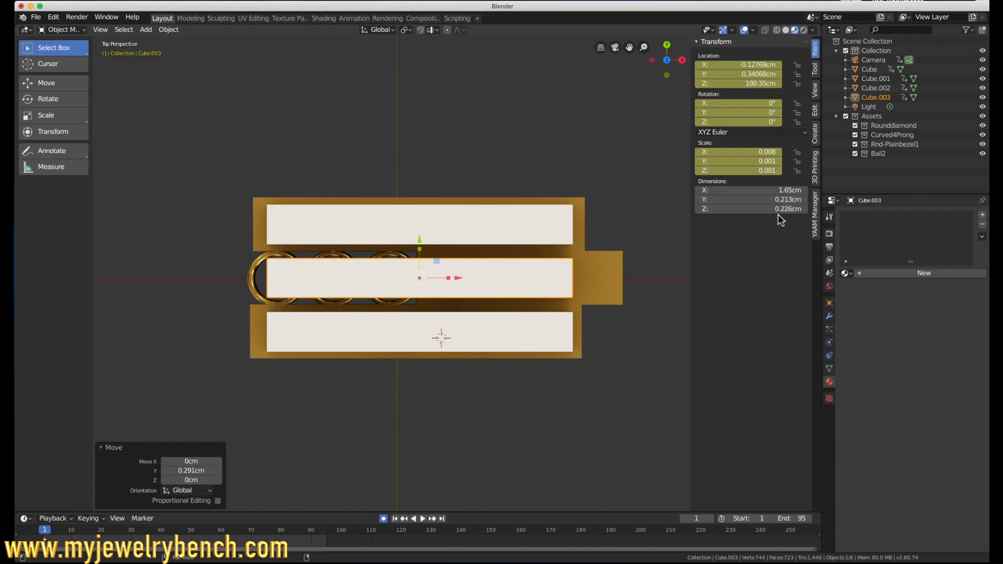
Step: Set the middle white bar's X dimension to 9.7 mm and move it about 0.552 cm along X, clear of the bezels
left_click(786, 191)
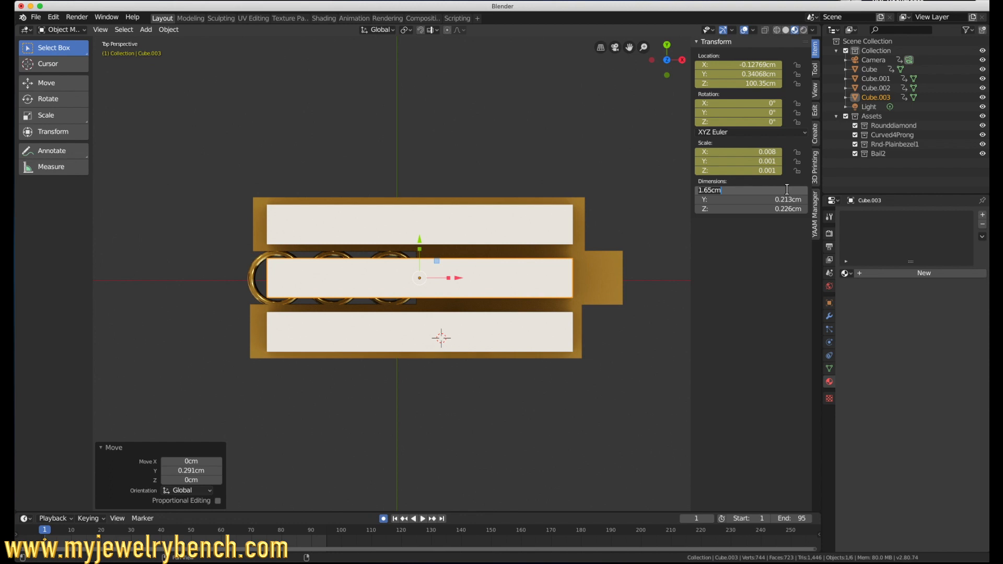
type("9.7mm")
key("Return")
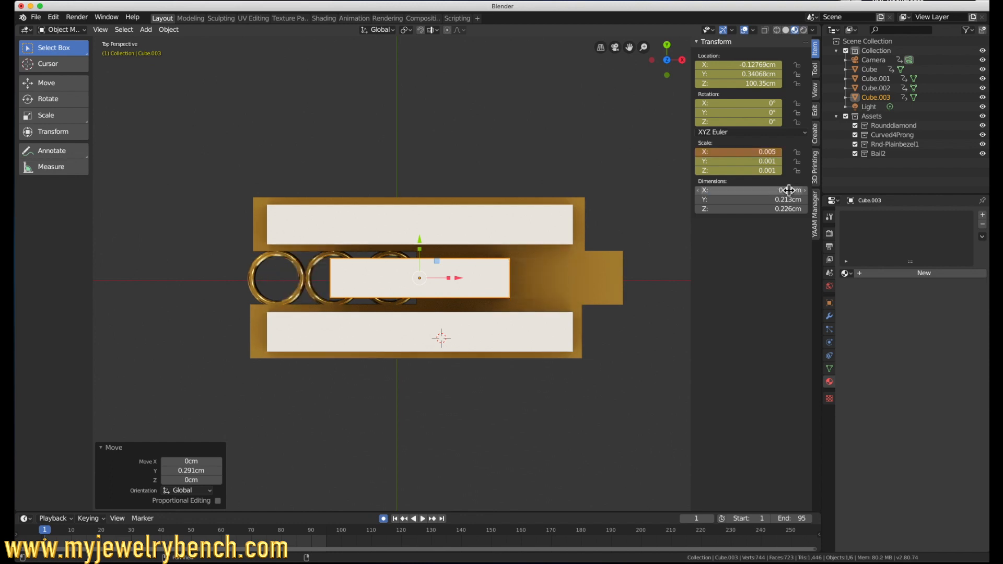
left_click_drag(456, 278, 562, 281)
Step: Lower the short white bar about 0.357 cm along Z into the pendant's middle bar
middle_click_drag(560, 331, 488, 225)
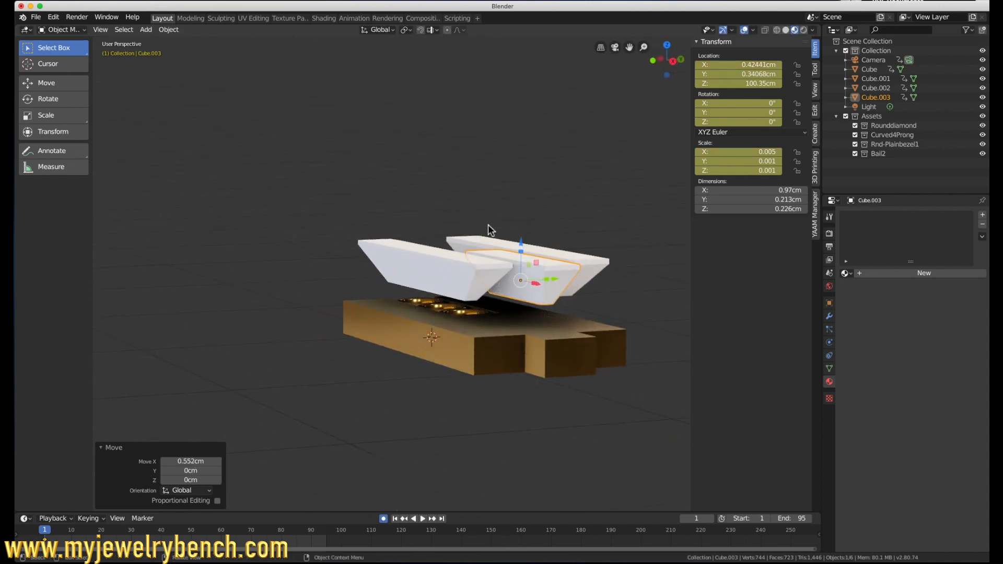
left_click_drag(521, 243, 535, 306)
middle_click_drag(534, 306, 509, 321)
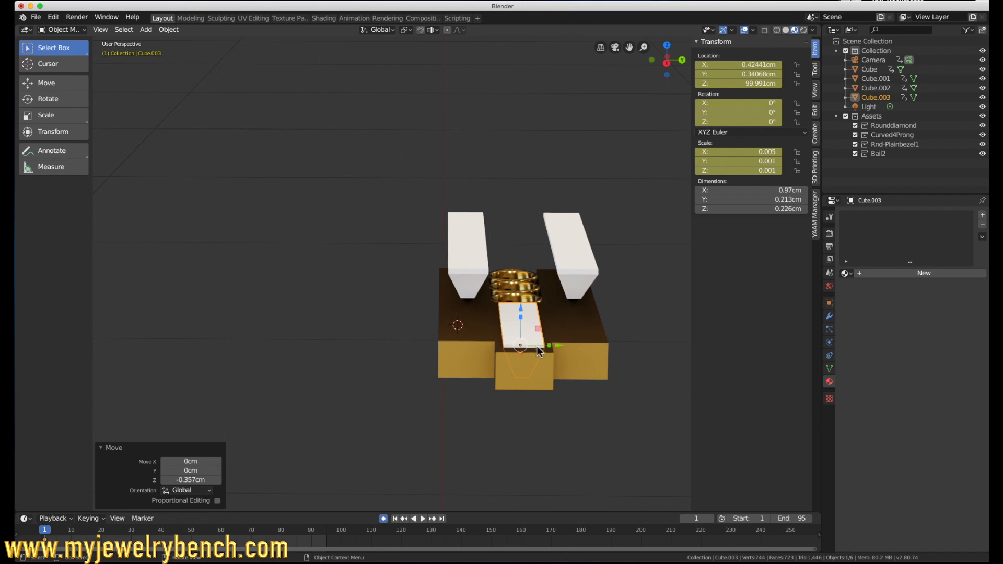
Step: Cut the short white bar out of the gold pendant body with the Bool Tool's Auto Boolean Difference
left_click(476, 359)
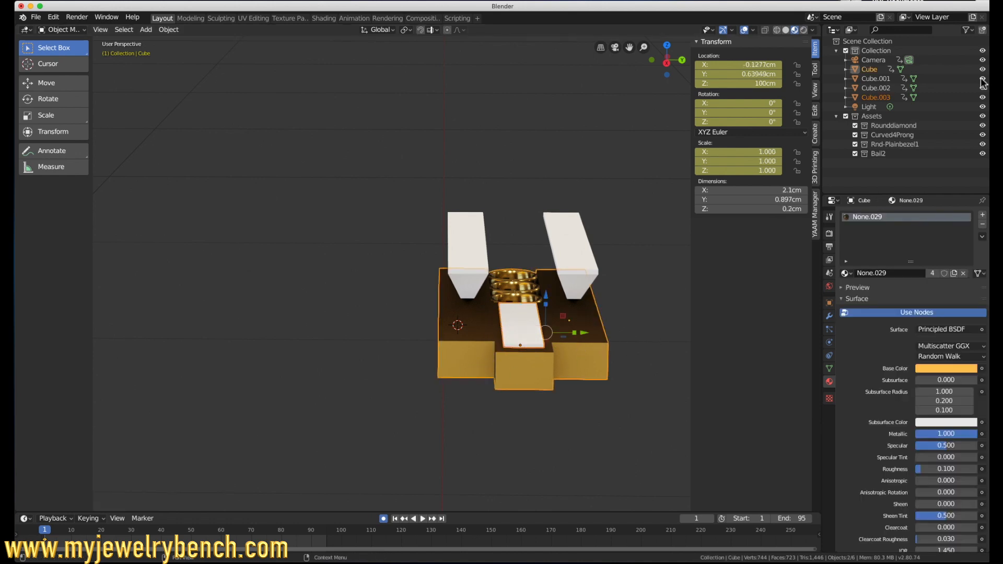
left_click(818, 72)
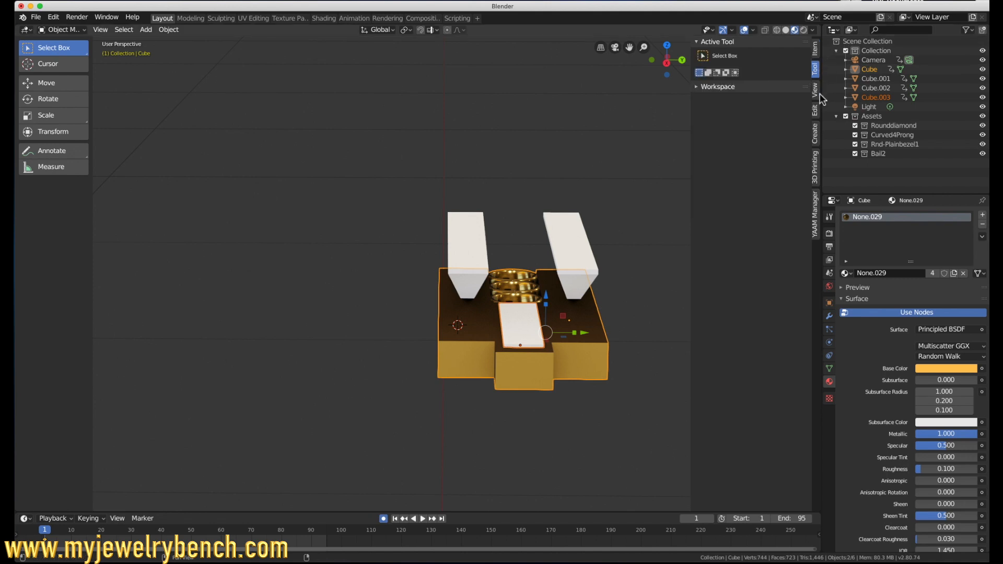
left_click(816, 111)
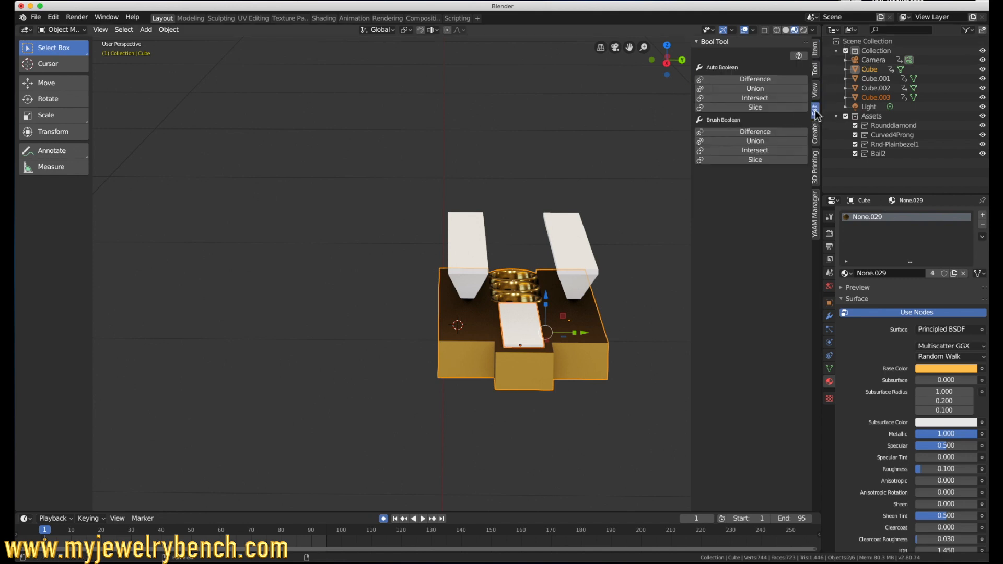
left_click(761, 80)
Step: Lower the first long white bar about 0.37 cm along Z into the side bar below it, then fine-tune its height by 0.00266 cm
middle_click_drag(611, 179, 541, 272)
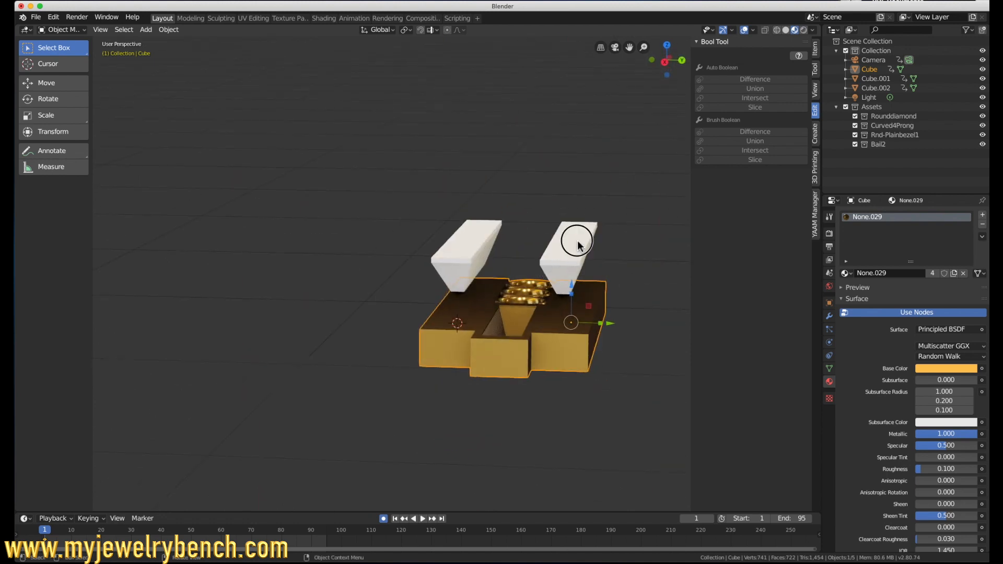
left_click(570, 226)
key("KP_1")
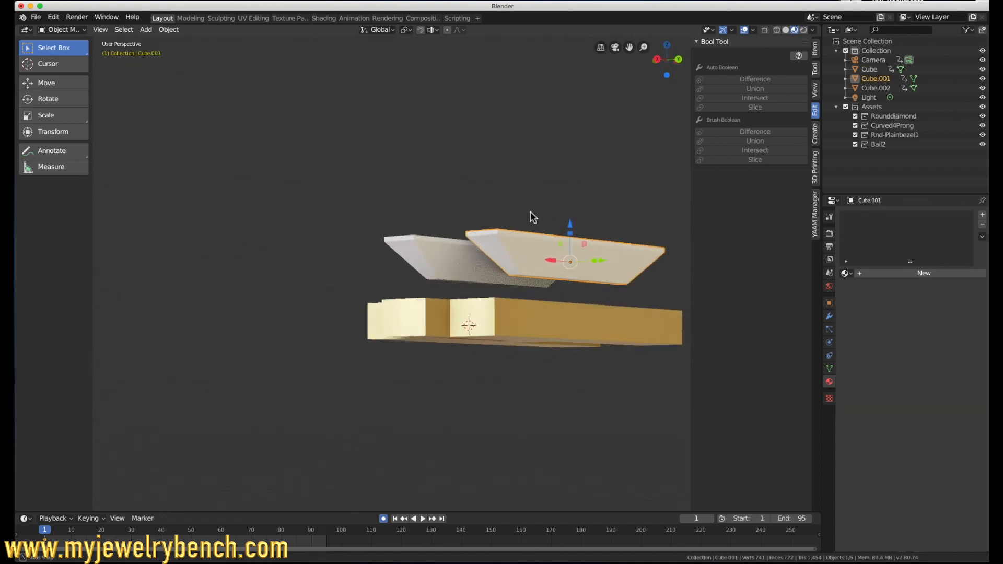
scroll(538, 207, "up", 4)
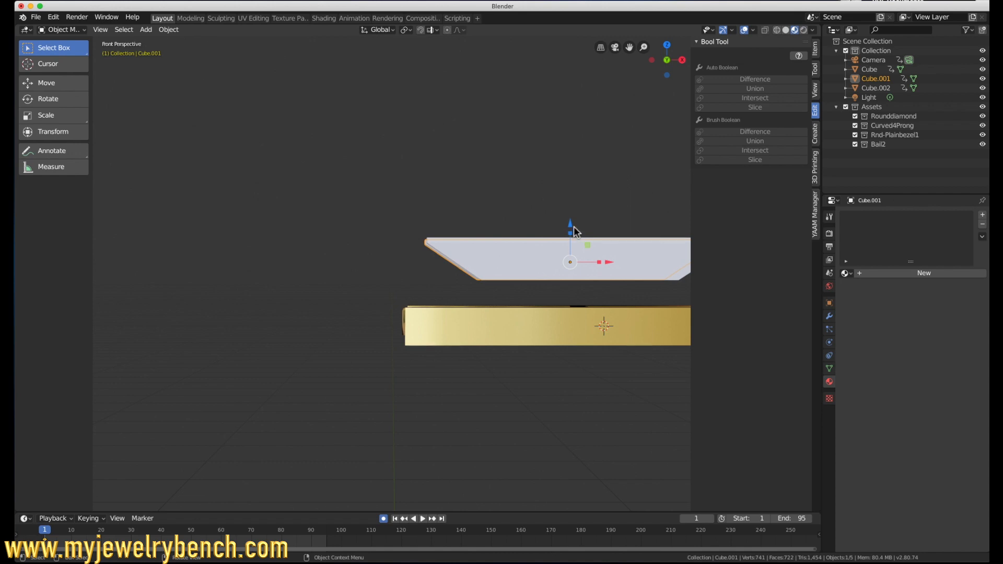
key("shift+d")
key("z")
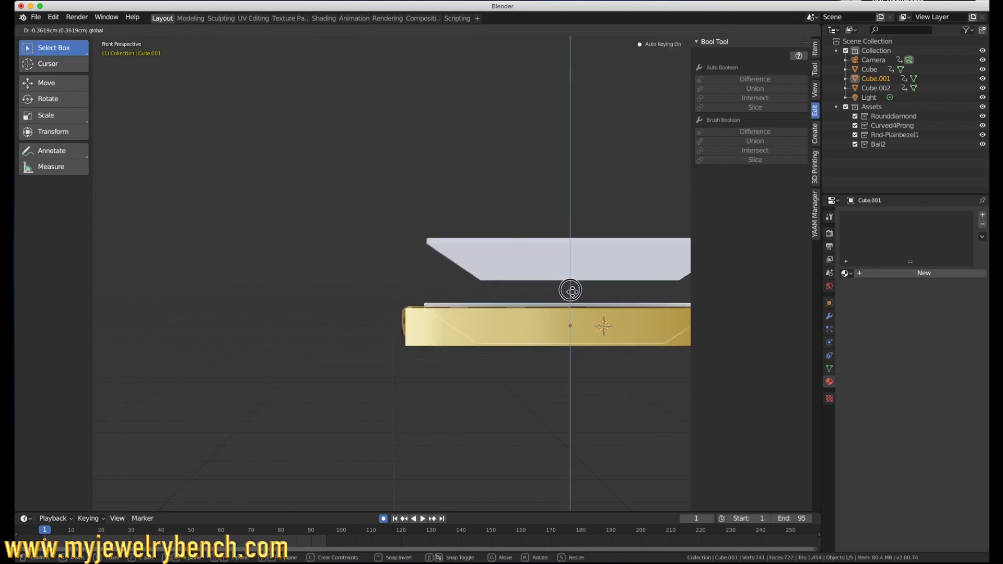
left_click(570, 291)
middle_click_drag(570, 289, 377, 303)
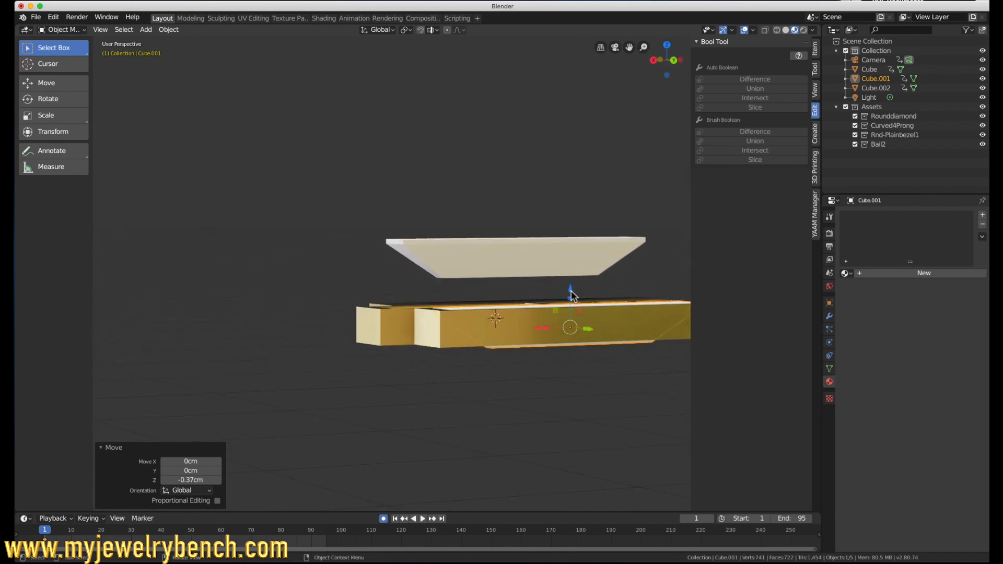
left_click_drag(570, 293, 571, 292)
middle_click_drag(608, 325, 451, 423)
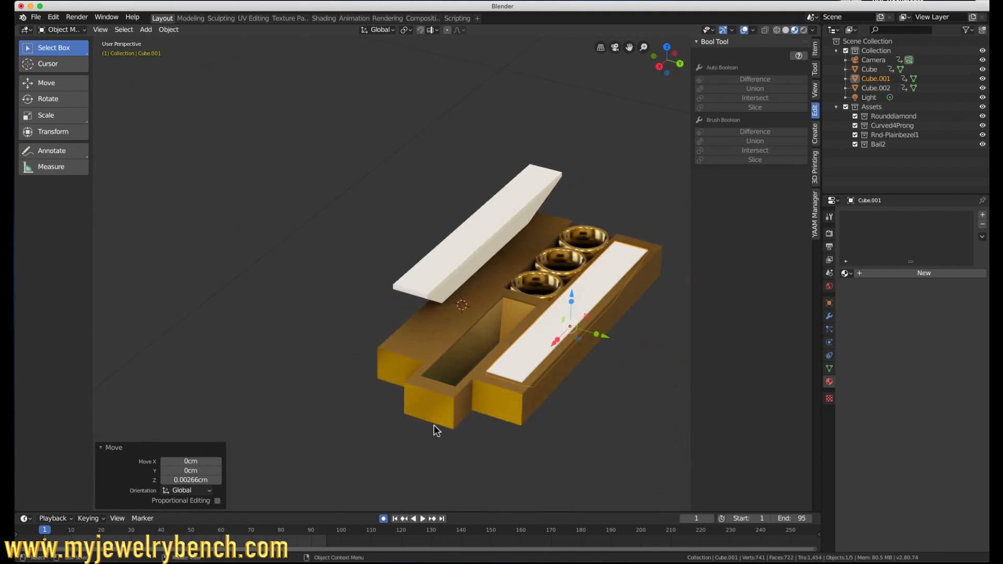
Step: Subtract the sunken long white bar from the pendant body with an Auto Boolean Difference
left_click(482, 384, "shift")
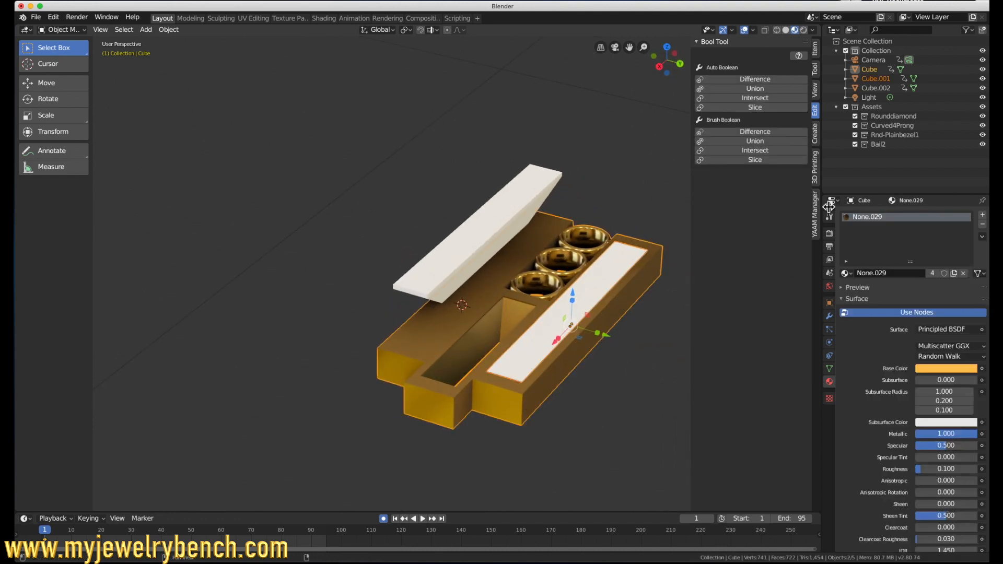
left_click(764, 82)
middle_click_drag(441, 363, 562, 365)
Step: Select the remaining white bar and lower it about 0.364 cm along Z into the other side bar
left_click(544, 304)
middle_click_drag(543, 304, 555, 281)
left_click(522, 249)
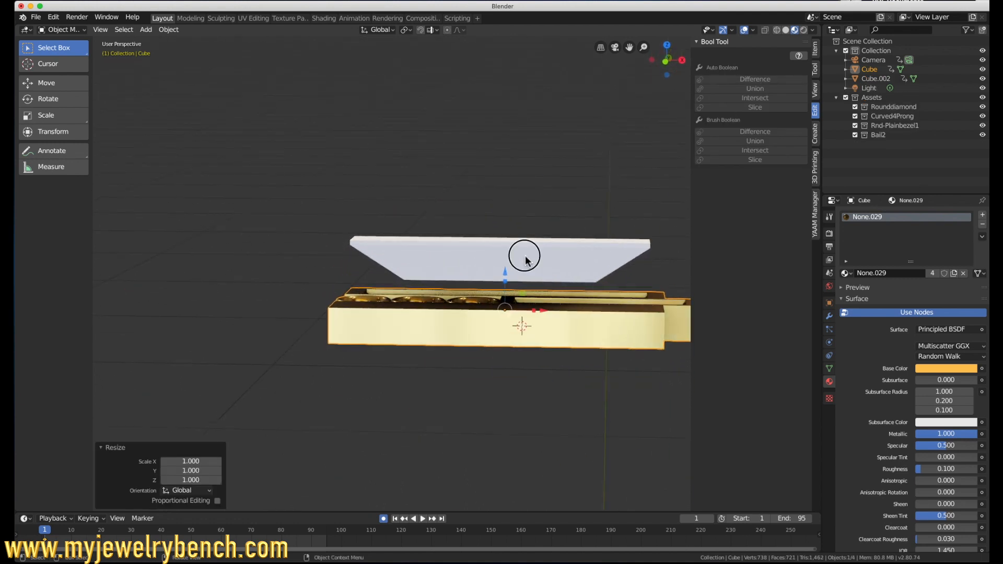
left_click_drag(500, 226, 498, 291)
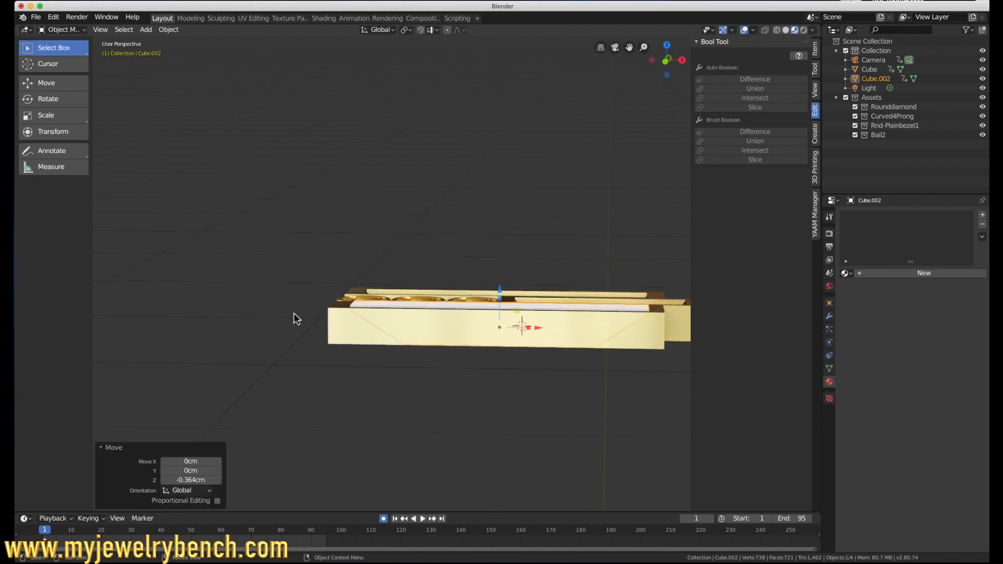
Step: Subtract the last white bar from the pendant with an Auto Boolean Difference to open the third tapered slot
left_click(333, 309, "shift")
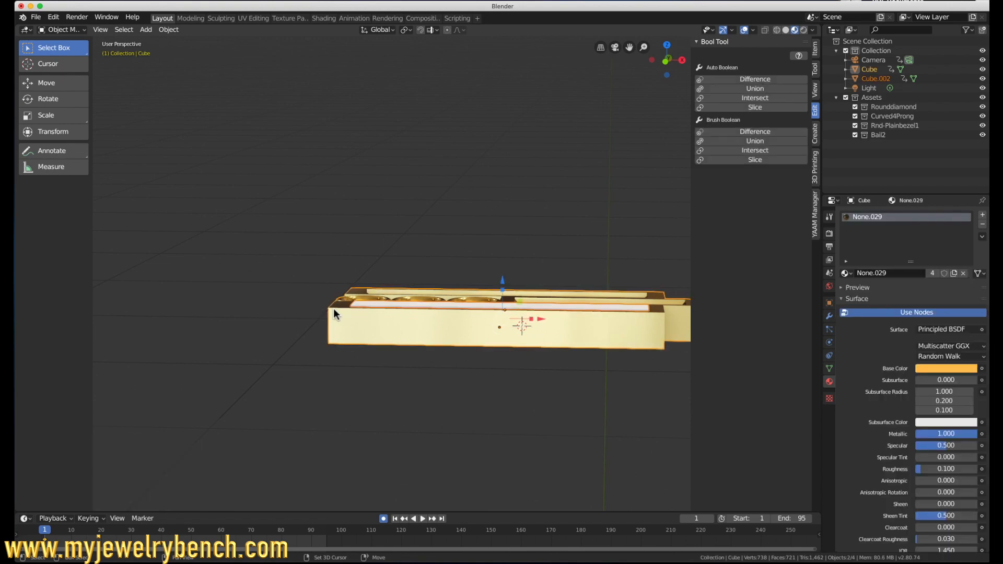
left_click(759, 78)
middle_click_drag(681, 130, 584, 224)
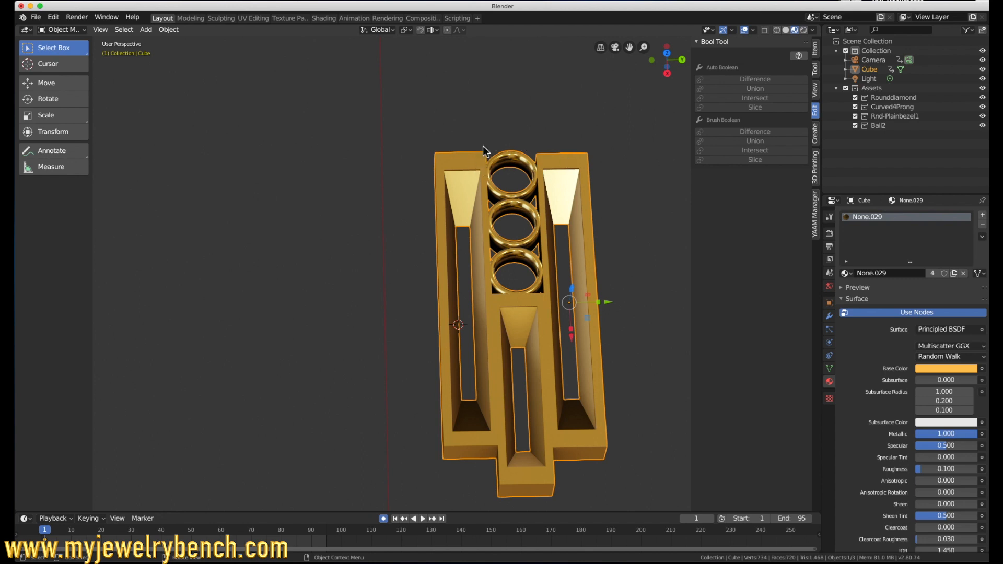
Step: In top view, add a torus mesh with 57 major segments and 35 minor segments
key("KP_7")
key("shift+a")
mouse_move(432, 268)
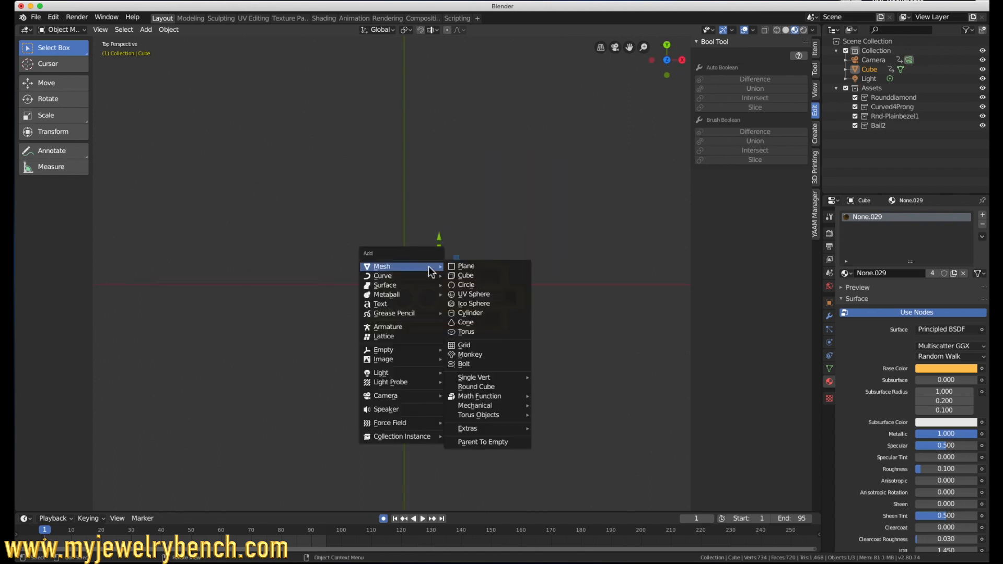
left_click(467, 332)
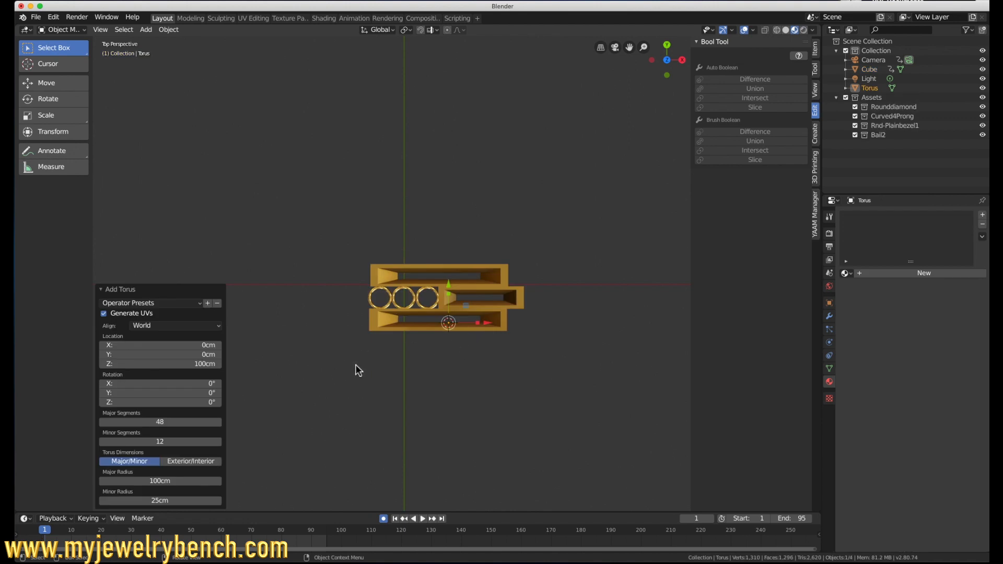
scroll(355, 368, "down", 10)
scroll(395, 338, "down", 5)
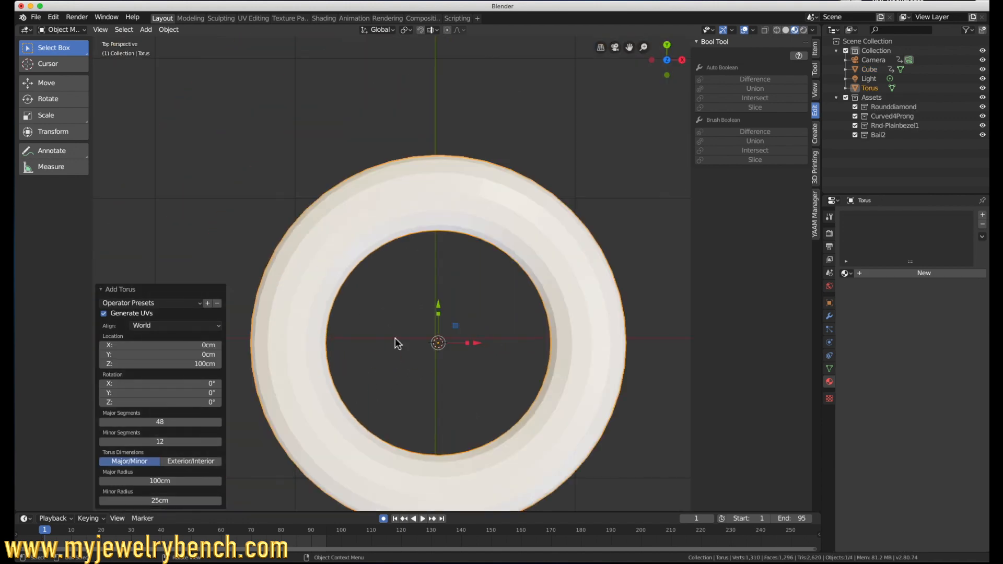
left_click_drag(154, 421, 202, 421)
left_click_drag(146, 442, 208, 442)
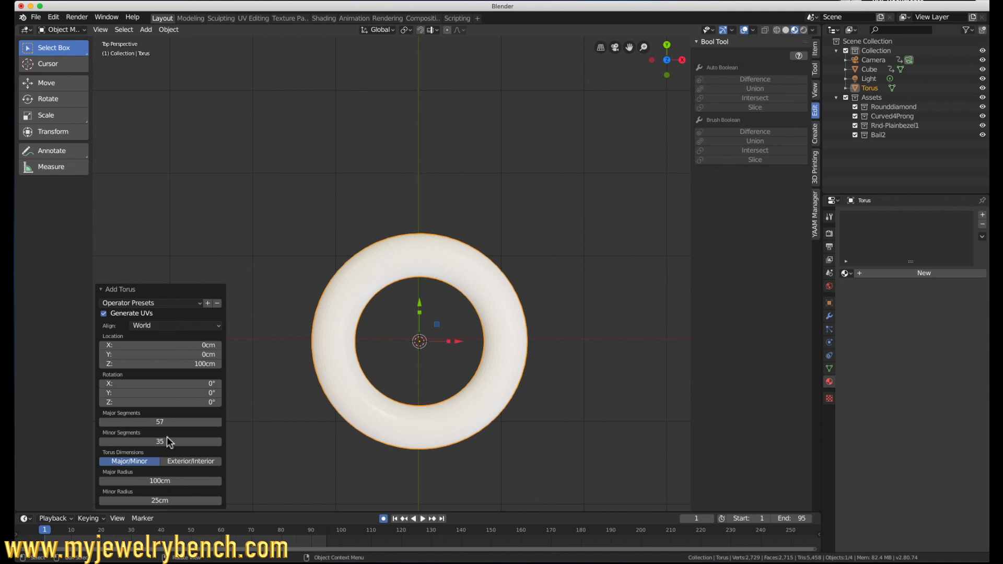
Step: Switch the torus dimensions to Exterior/Interior and set the exterior radius to 110 cm
left_click(192, 462)
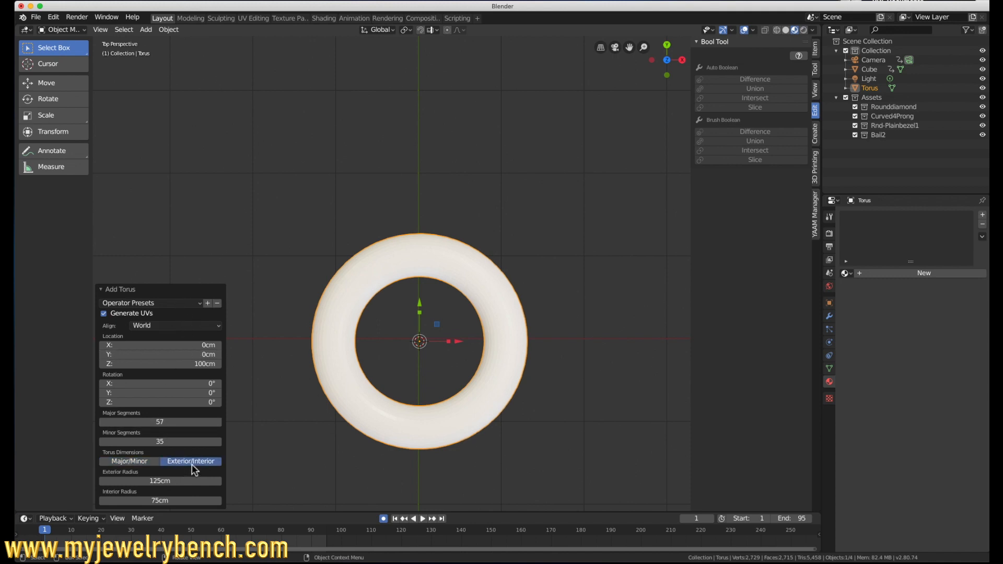
mouse_move(183, 480)
left_mouse_down()
mouse_move(157, 479)
mouse_move(167, 480)
left_mouse_up()
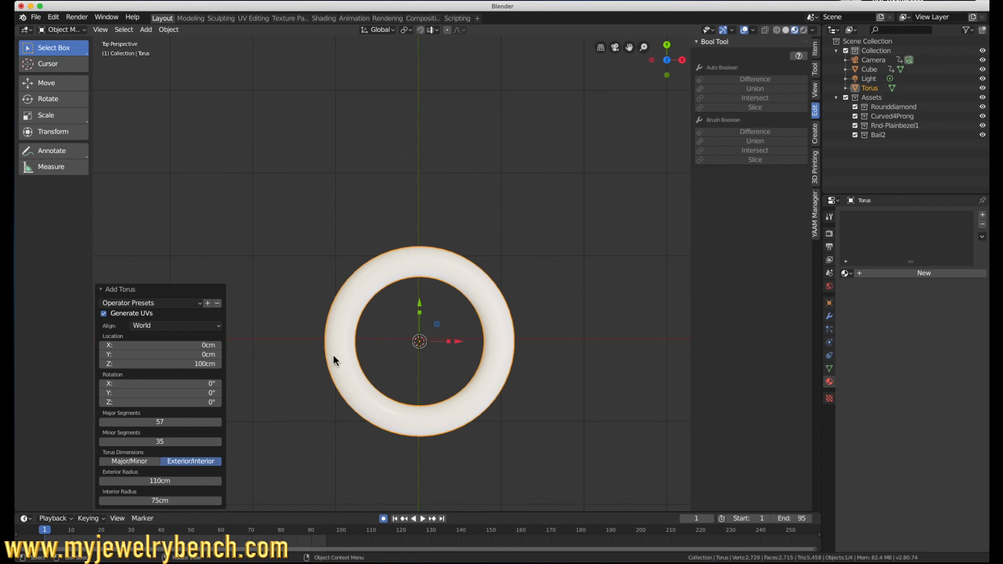
left_click(326, 308)
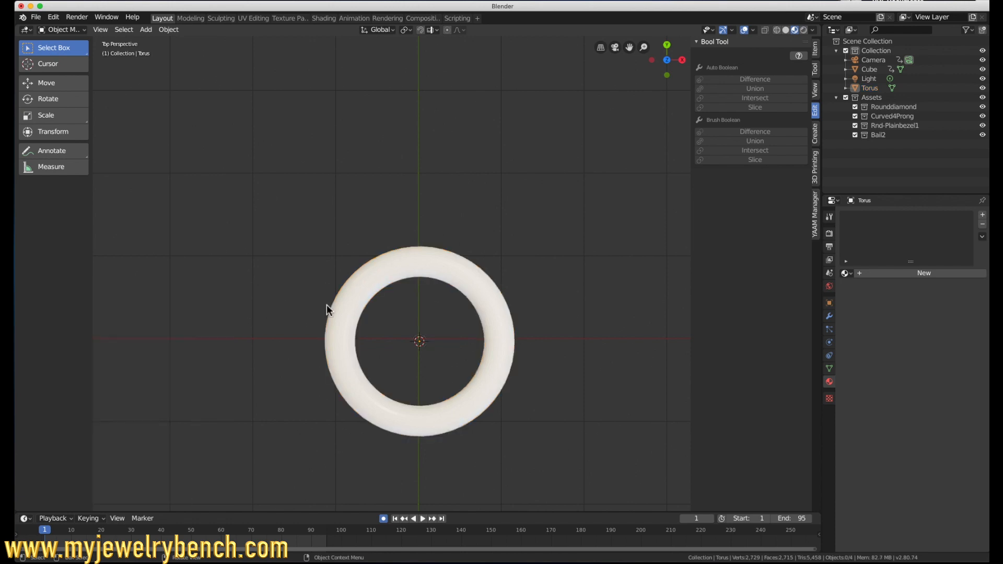
middle_click_drag(590, 428, 584, 417)
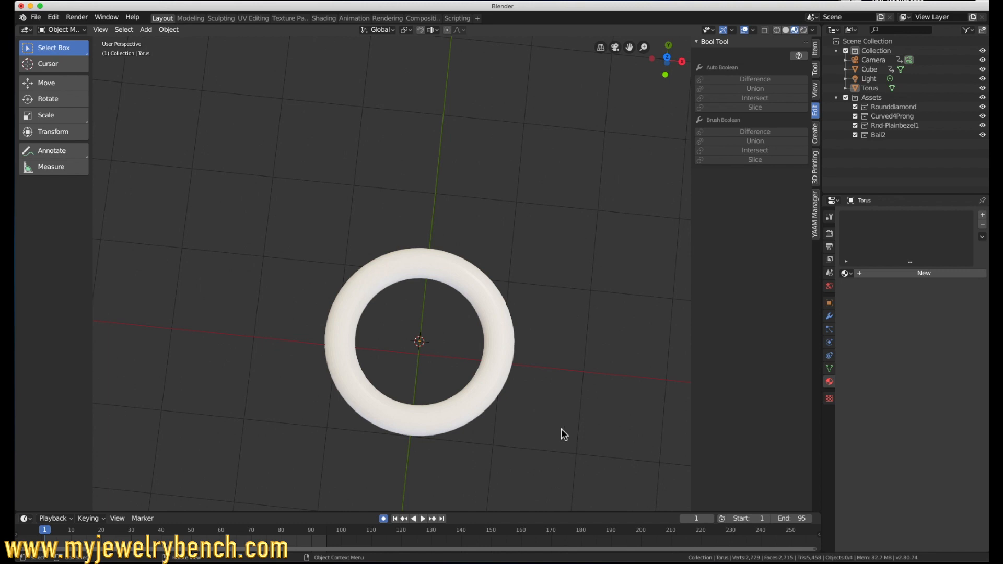
Step: Scale the torus down uniformly by 0.088 and again by 0.154, near the pendant's size
left_click(474, 387)
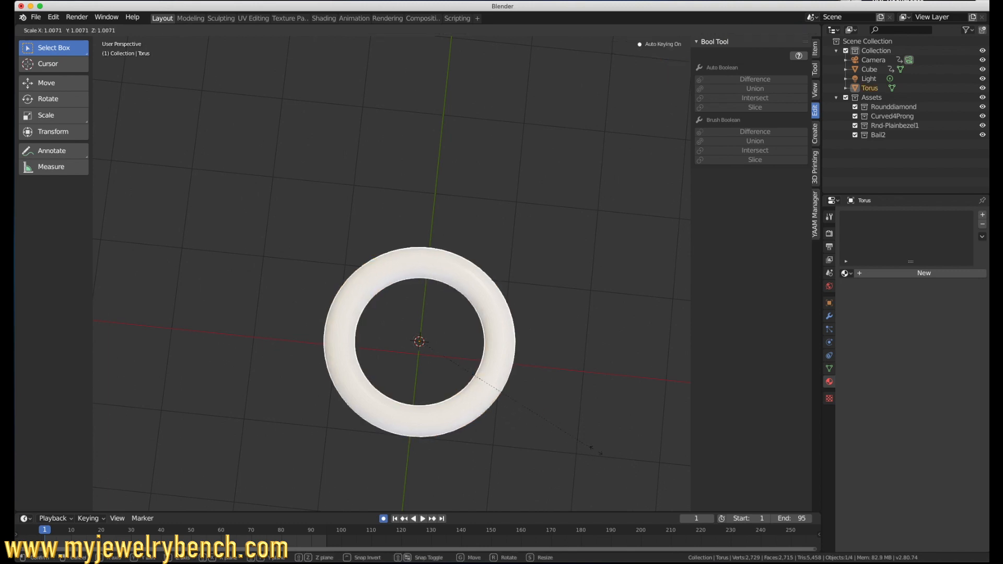
key("s")
left_click(438, 355)
scroll(604, 495, "up", 10)
key("s")
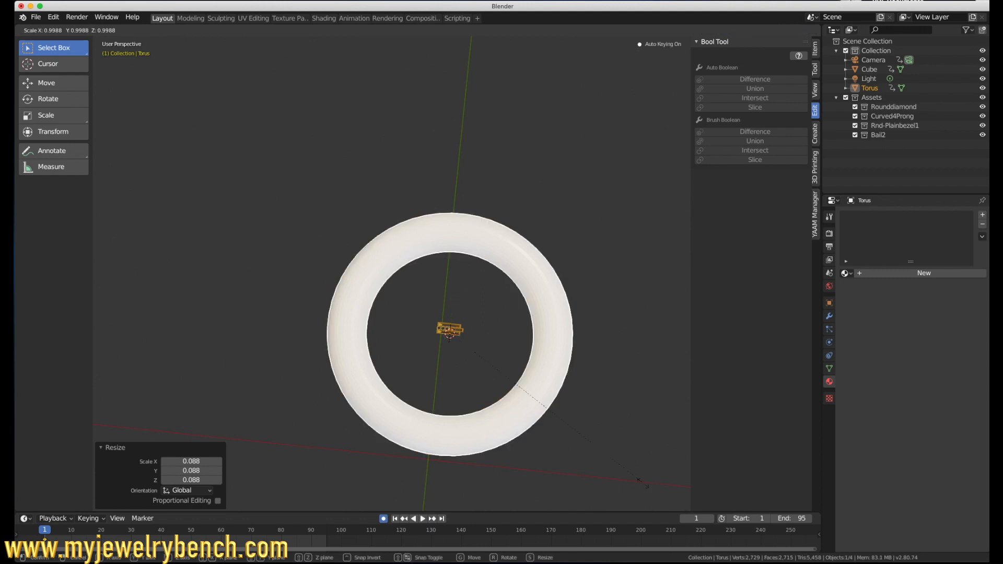
left_click(473, 357)
scroll(472, 357, "up", 7)
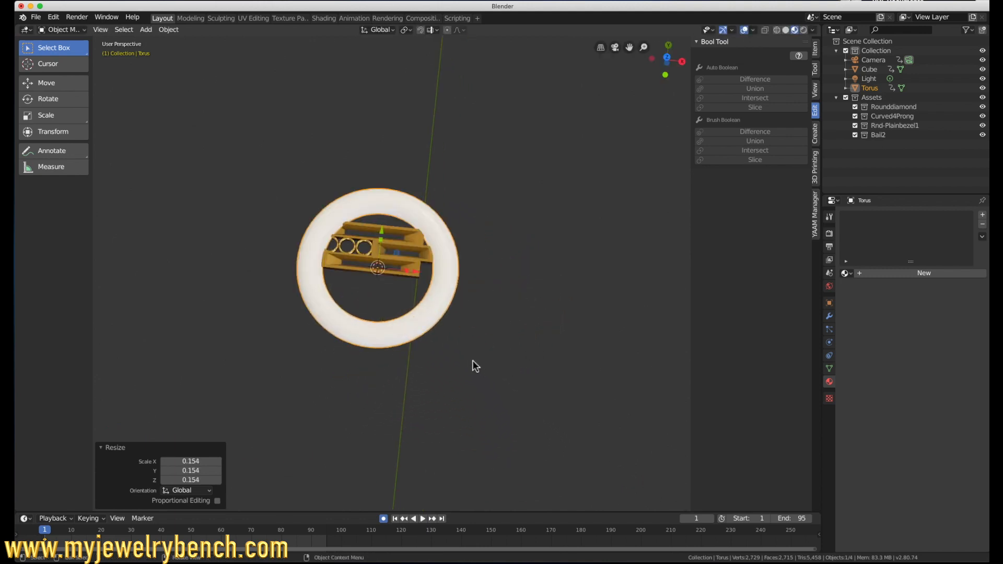
Step: In top view, move the torus about 0.191 cm along Y and -2.12 cm along X, clear of the pendant
key("KP_7")
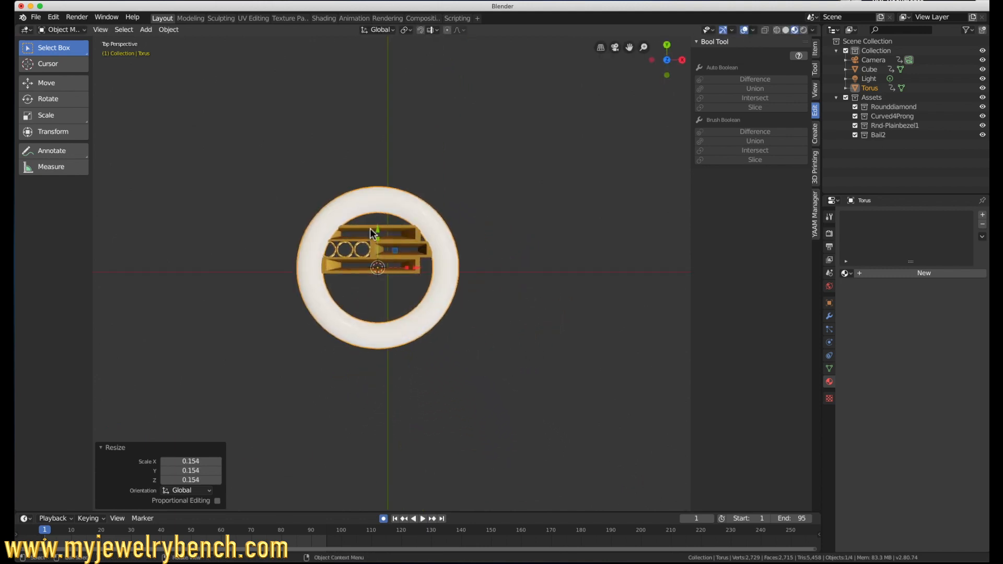
left_click_drag(377, 228, 378, 218)
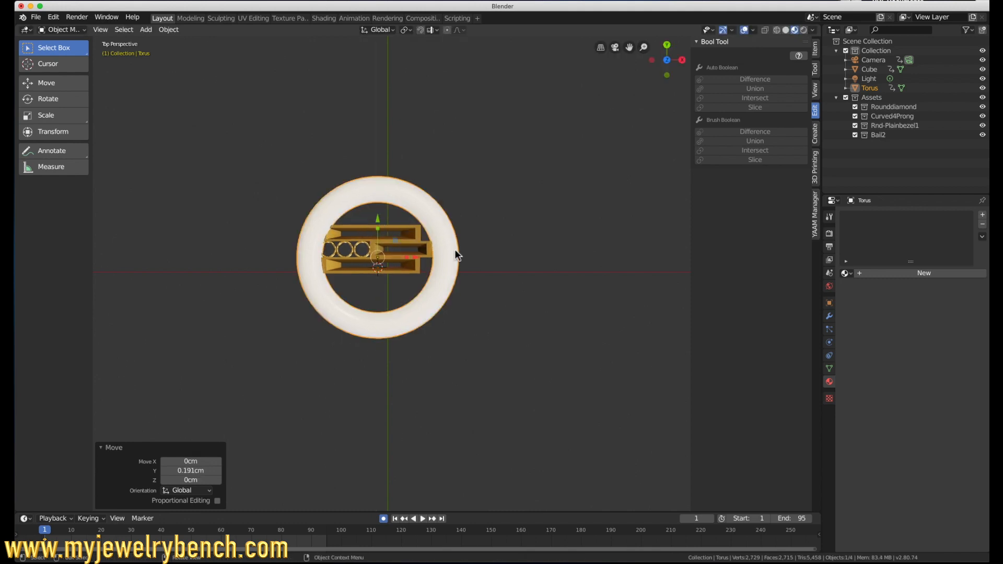
left_click_drag(412, 261, 242, 243)
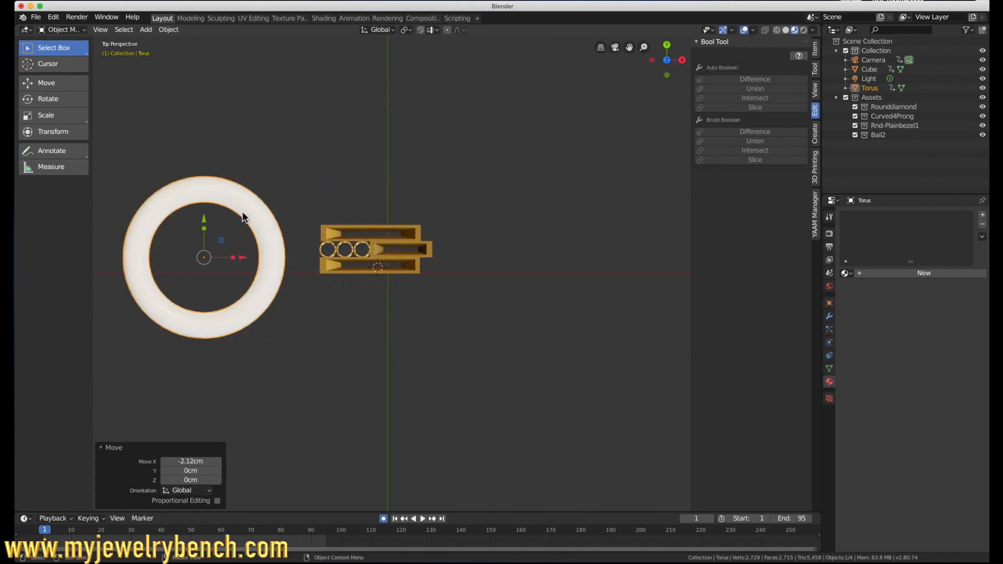
Step: In Edit Mode with wireframe shading and vertex selection, select the torus half facing the pendant and delete its vertices
key("Tab")
key("c")
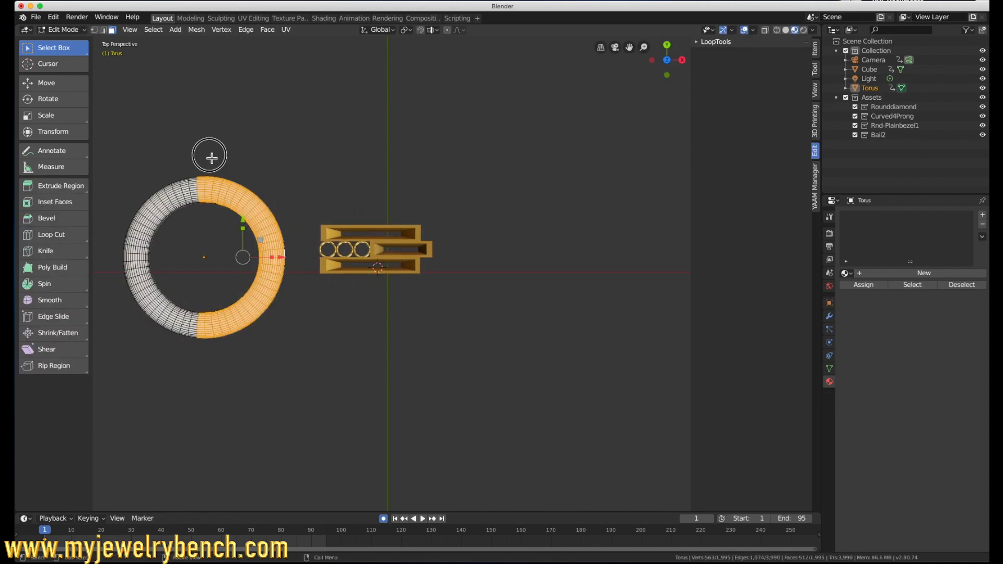
key("Escape")
left_click(212, 157)
left_click(777, 30)
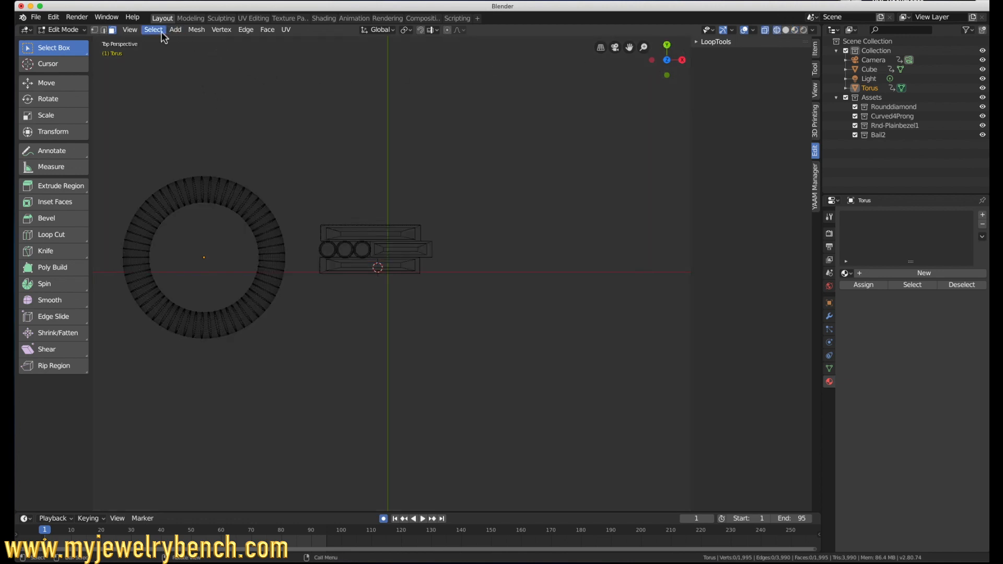
left_click(95, 30)
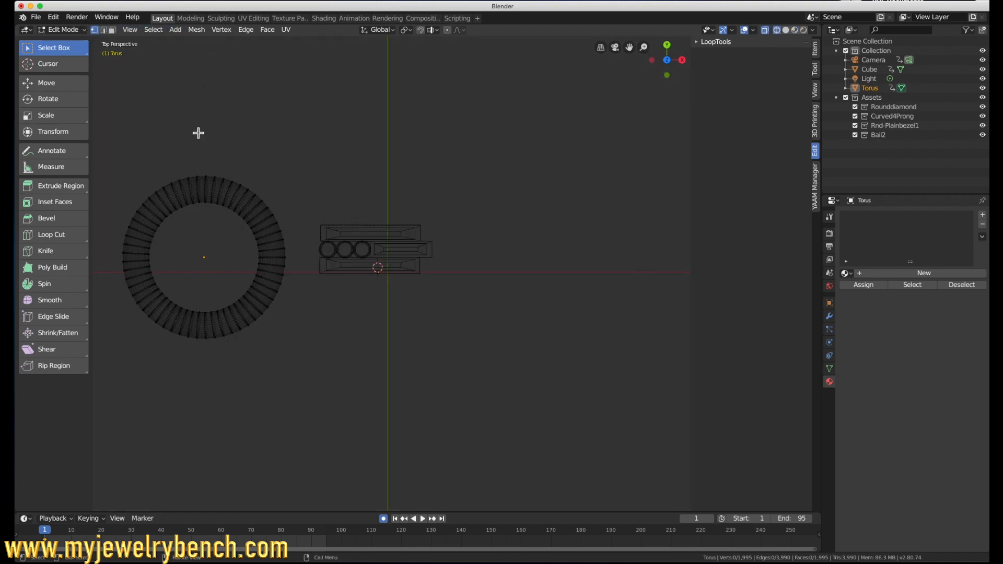
left_click_drag(204, 162, 297, 368)
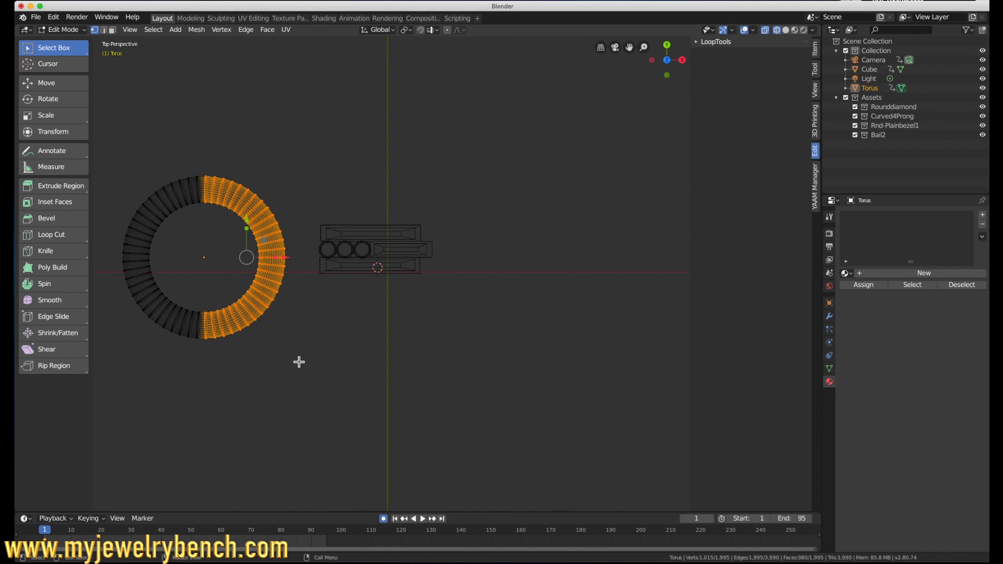
key("x")
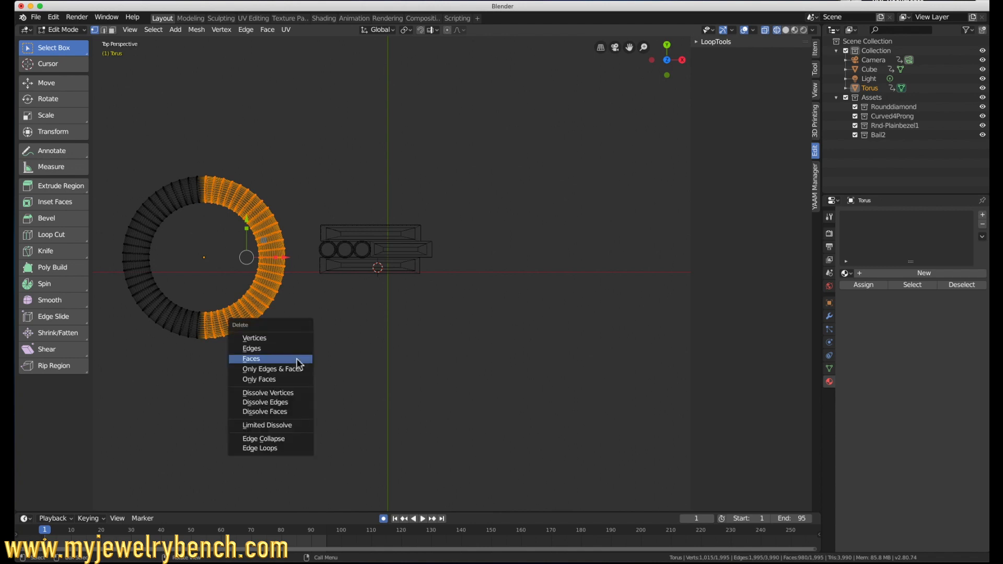
left_click(276, 339)
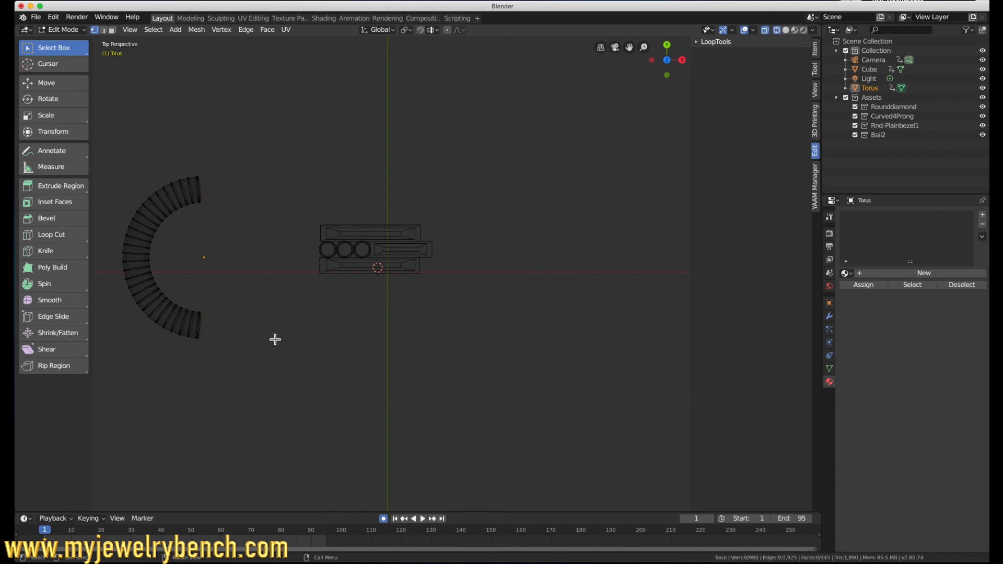
Step: Return to Object Mode and restore the material preview shading
key("Tab")
middle_click_drag(261, 303, 856, 2)
left_click(787, 29)
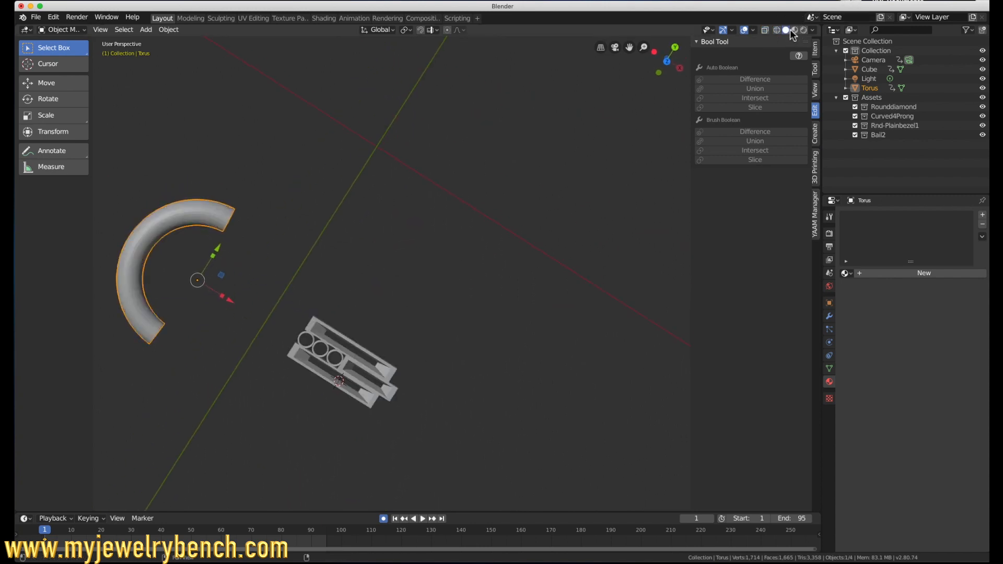
left_click(794, 30)
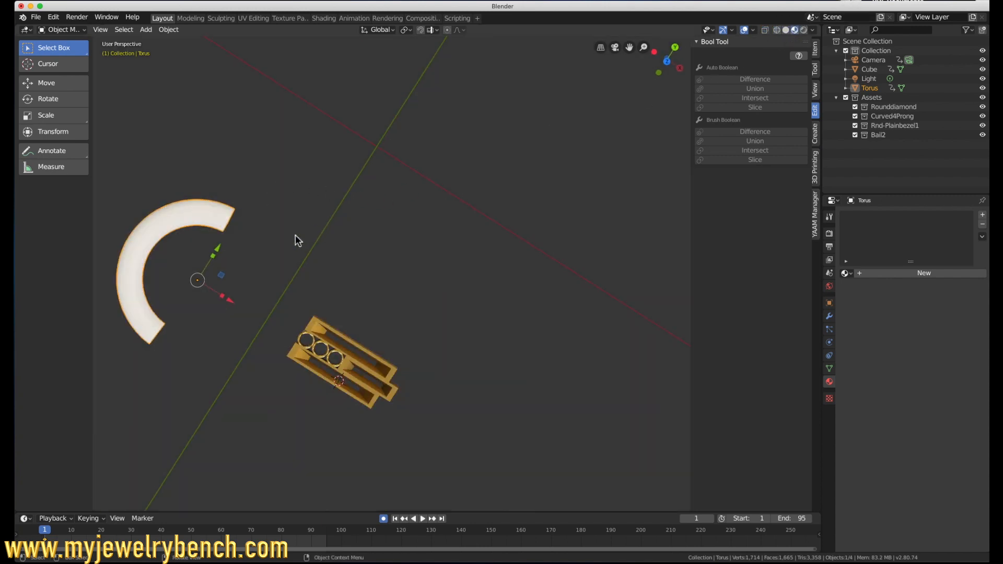
Step: In top view, move the half ring about 2.72 cm along X onto the pendant and scale it to about 0.395
key("KP_7")
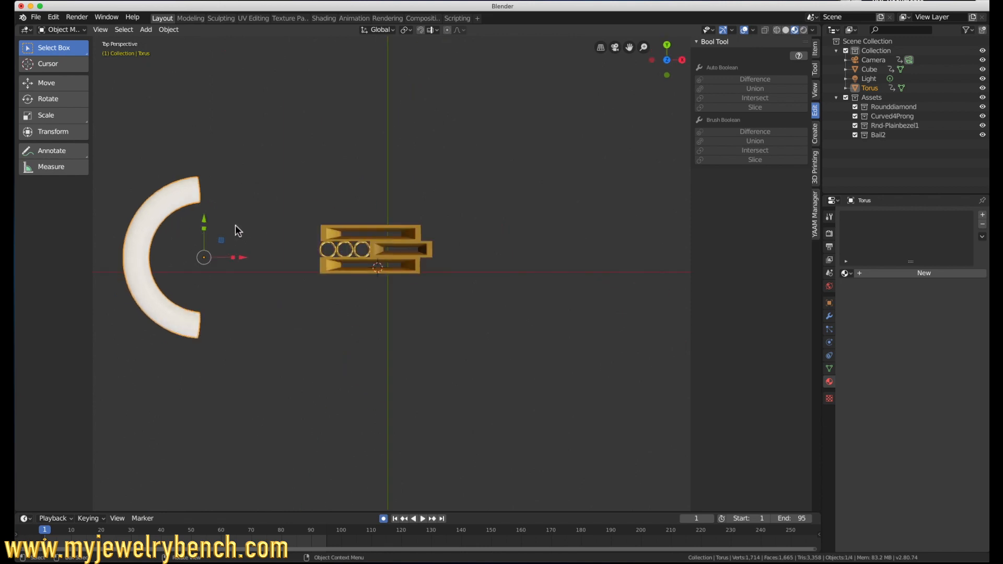
left_click_drag(245, 258, 387, 256)
key("s")
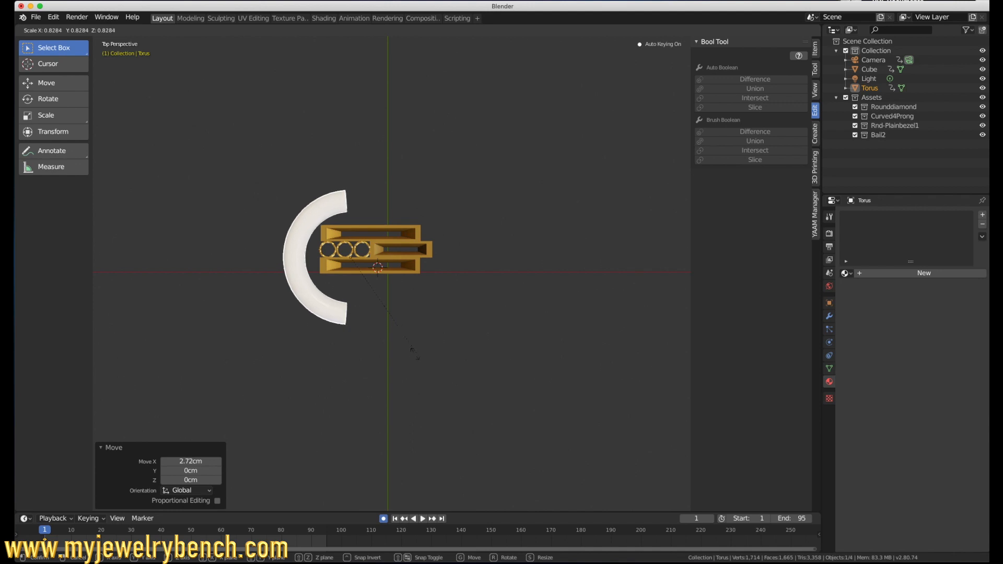
left_click(325, 312)
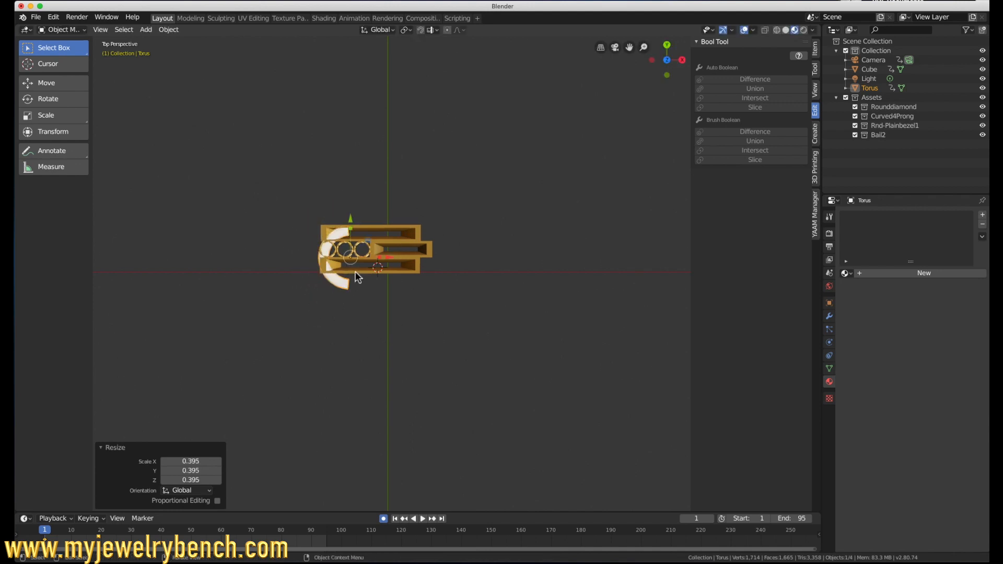
Step: Fit the half ring against the bars at the bezel end, shifting it about 0.13 cm along Y and scaling it to about 0.62
left_click_drag(386, 257, 355, 257)
left_click_drag(320, 225, 319, 219)
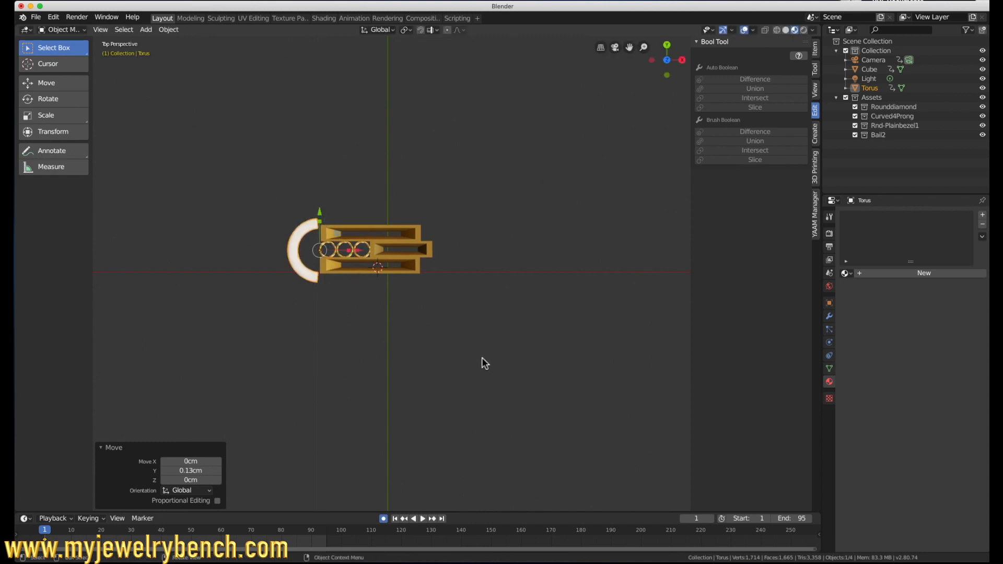
key("s")
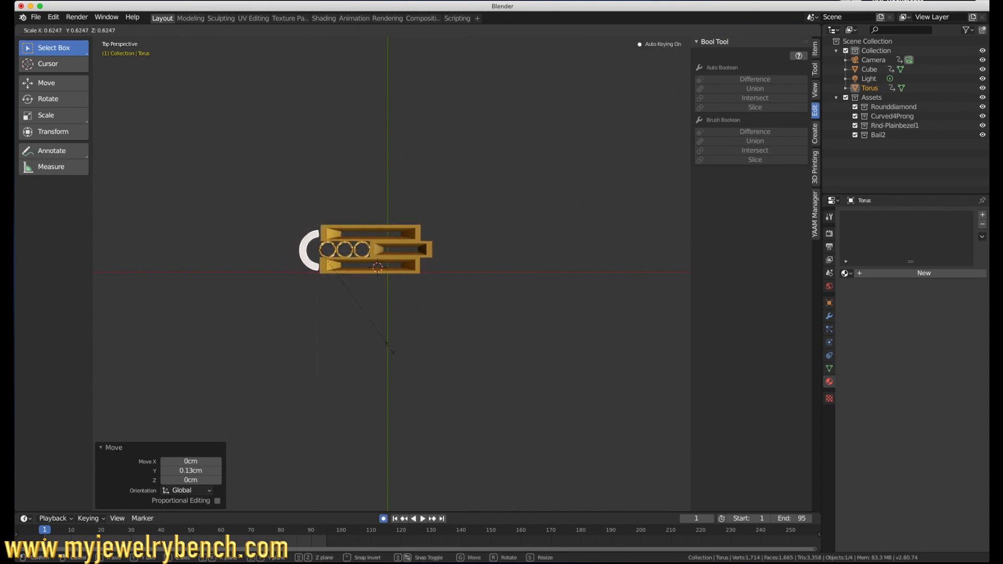
left_click(390, 352)
left_click_drag(358, 251, 364, 250)
left_click_drag(325, 212, 324, 212)
middle_click_drag(325, 212, 325, 284)
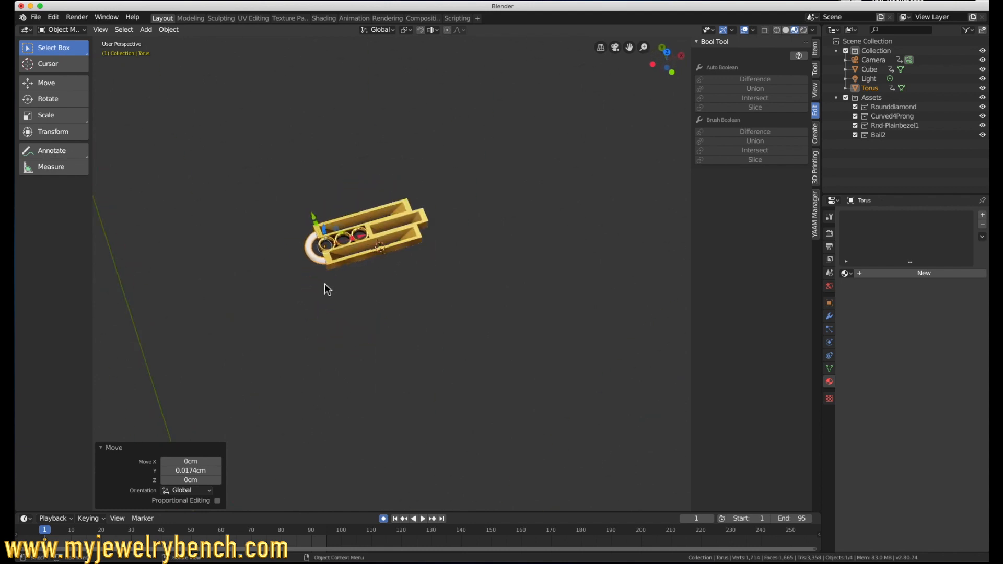
Step: Add the pendant body to the selection and join the half ring into it
left_click(338, 260)
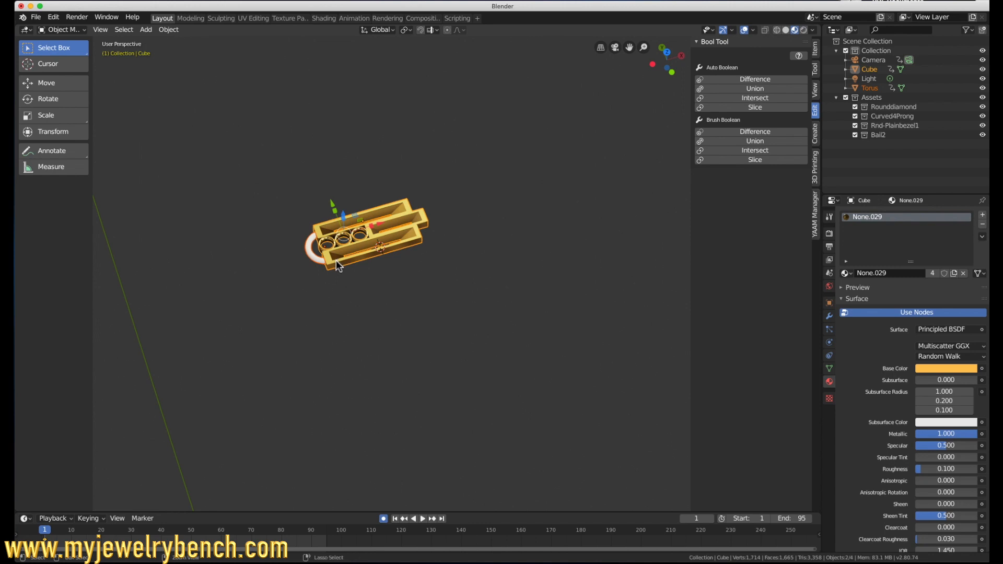
key("ctrl+KP_Subtract")
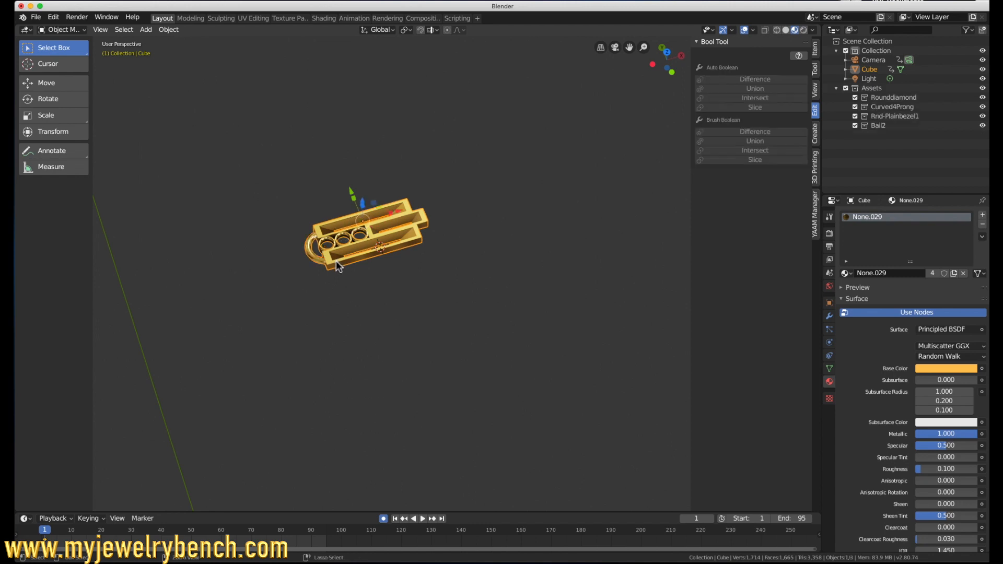
middle_click_drag(339, 260, 318, 211)
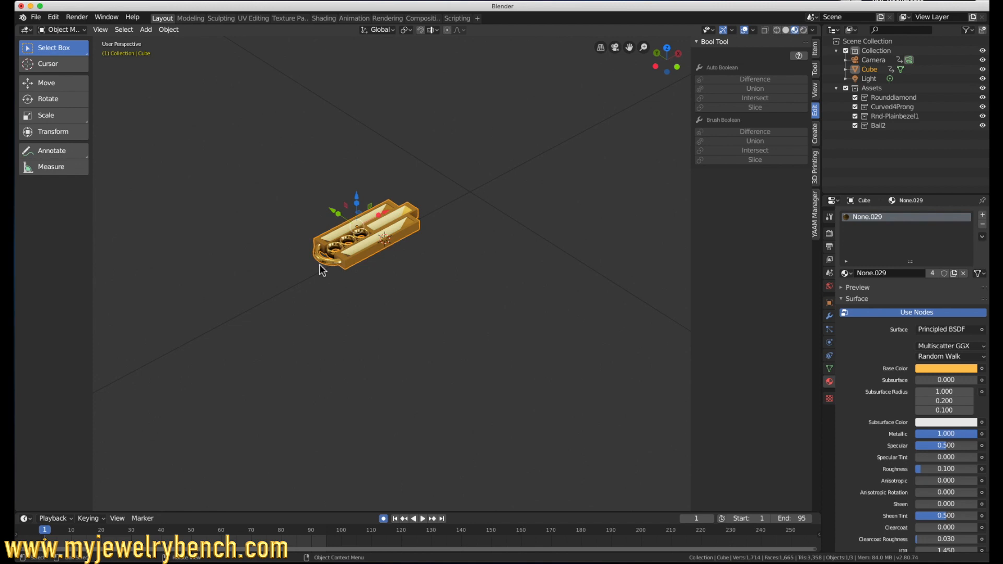
middle_click_drag(320, 267, 470, 271)
Step: Set a new origin for the pendant and snap the pendant to the 3D cursor
right_click(337, 218)
mouse_move(337, 238)
left_click(395, 246)
key("shift+s")
left_click(315, 219)
scroll(378, 279, "down", 6)
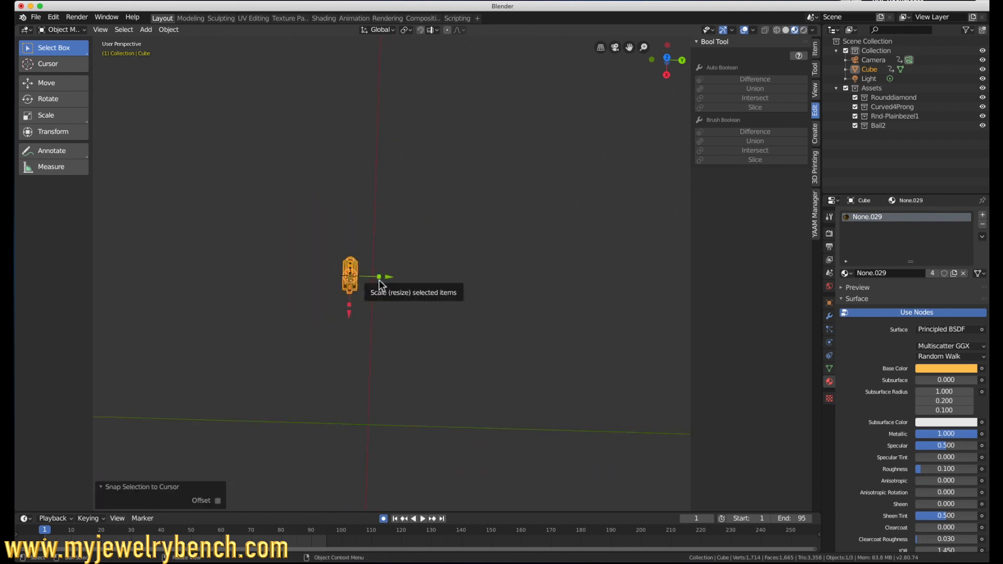
Step: Add another torus mesh and set its X and Y dimensions to 7 mm
key("shift+a")
mouse_move(378, 280)
left_click(418, 346)
left_click(815, 48)
left_click(766, 193)
type("7mm")
key("Tab")
type("7mm")
key("Tab")
type("7mm")
key("Return")
Step: Move the new torus clear of the pendant and scale it along X to about 0.396 cm, making it oval
left_click_drag(389, 277, 474, 279)
scroll(450, 278, "up", 6)
middle_click_drag(442, 308, 441, 224)
left_click_drag(399, 250, 401, 272)
middle_click_drag(444, 246, 352, 262)
key("KP_7")
key("s")
key("x")
left_click(360, 277)
Step: Rotate the oval torus 90° about X and 90° about Y to stand it upright
key("r")
key("Escape")
key("r")
key("x")
key("9")
key("0")
key("Return")
key("r")
key("y")
key("9")
key("0")
key("Return")
Step: Position the upright ring against the half ring at the pendant's bezel end, at about X -1.47 cm and Y 0.033 cm
key("KP_7")
left_click_drag(400, 240, 424, 465)
scroll(426, 449, "down", 5)
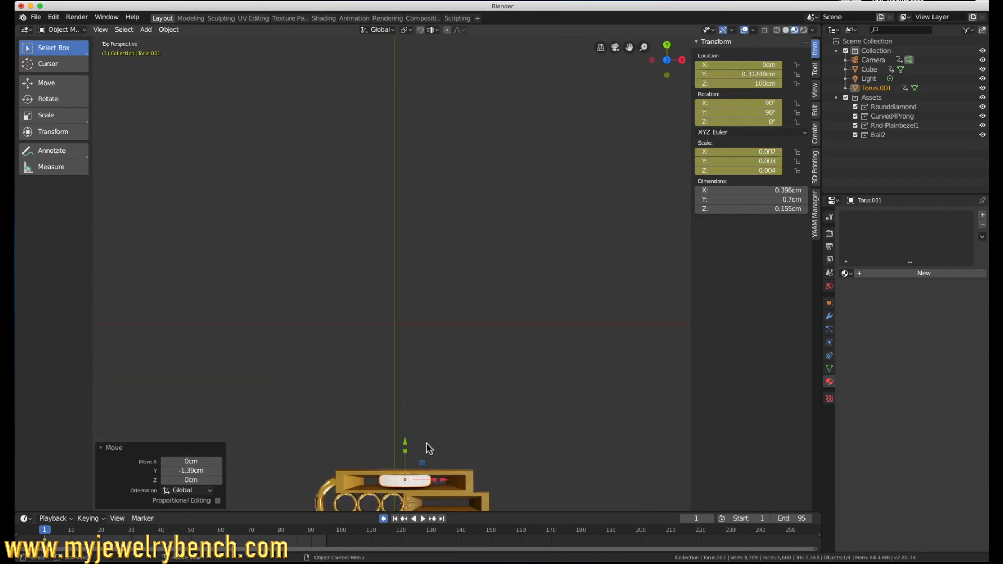
middle_click_drag(426, 443, 466, 220, "shift")
left_click_drag(537, 170, 291, 170)
left_click_drag(253, 133, 253, 184)
left_click_drag(292, 219, 283, 219)
middle_click_drag(316, 444, 318, 355)
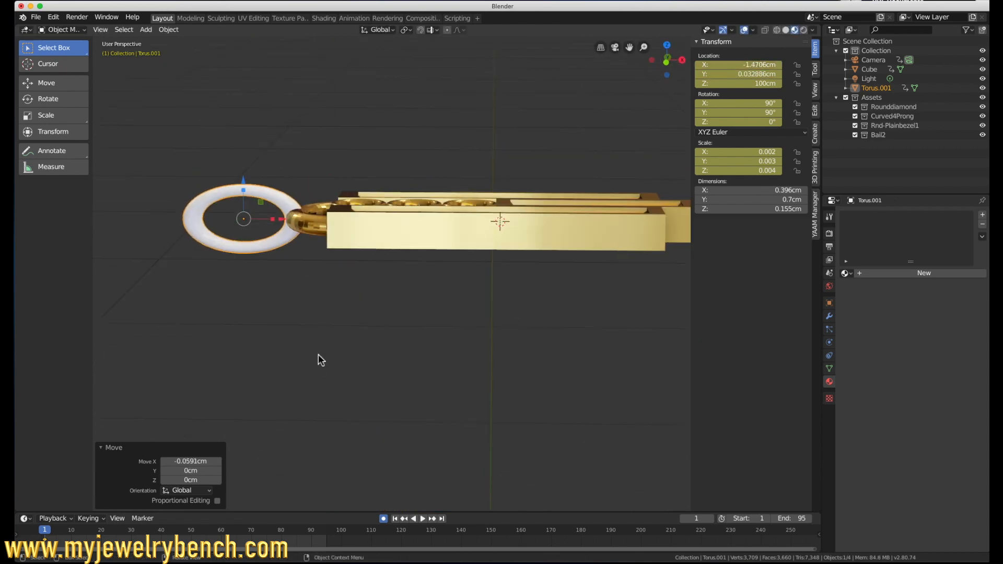
Step: Try joining the upright ring to the pendant body and examine the piece from several angles
left_click(341, 238, "shift")
key("ctrl+j")
middle_click_drag(341, 237, 305, 203)
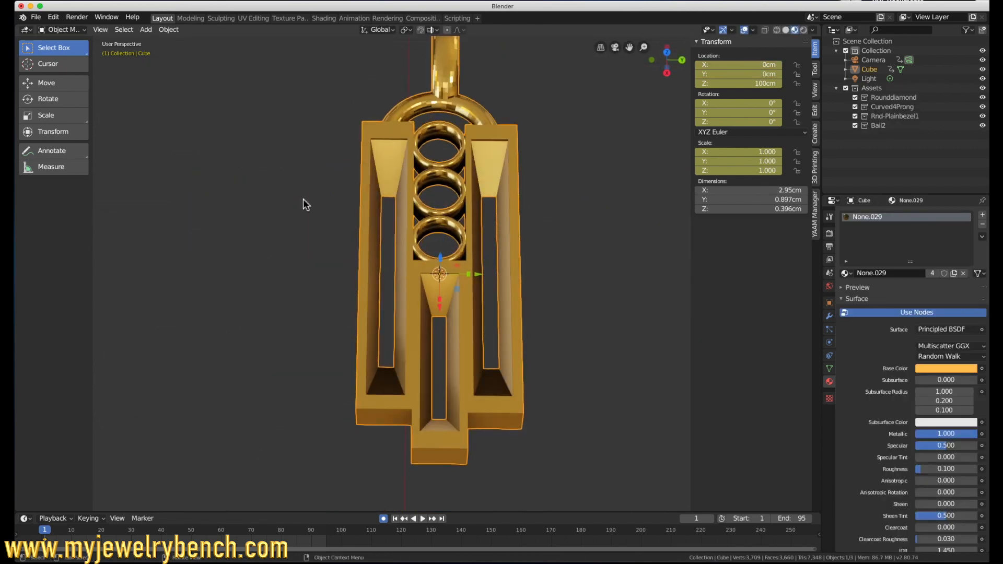
middle_click_drag(415, 179, 369, 162)
middle_click_drag(471, 156, 431, 75)
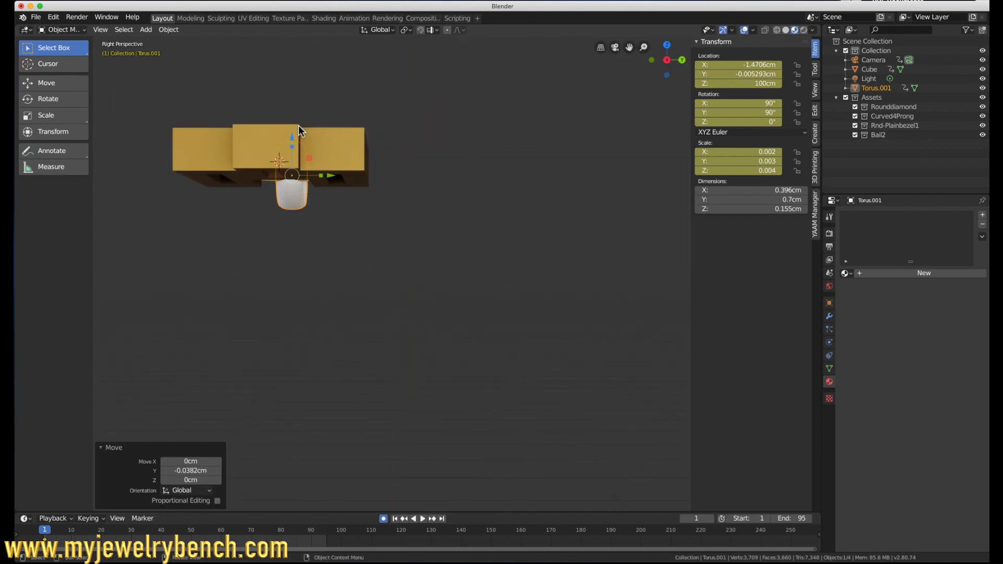
Step: In orthographic view, shift the upright ring about -0.0382 cm along Y to centre it on the pendant, and join it to the body
key("KP_5")
scroll(361, 244, "up", 6)
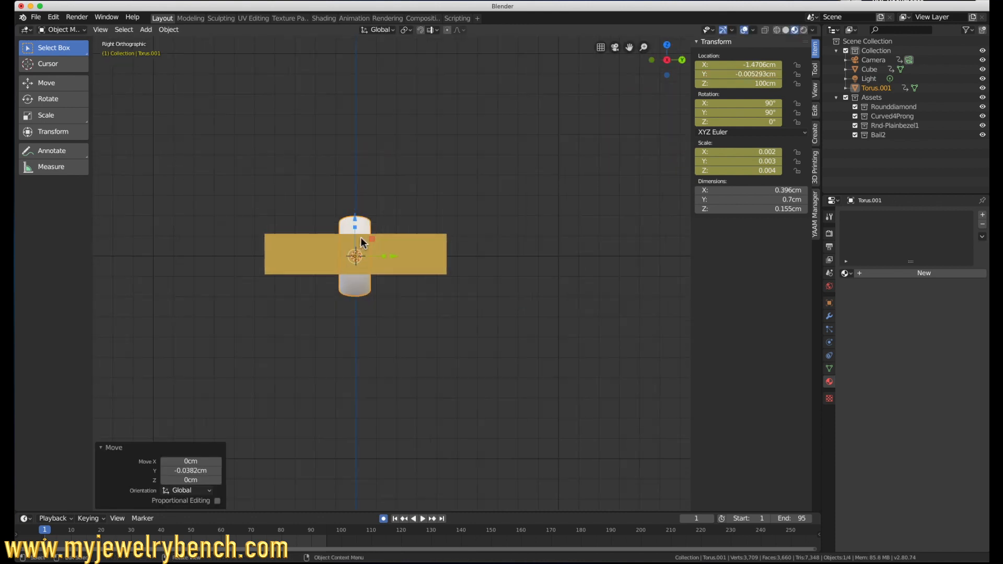
key("KP_7")
scroll(362, 244, "down", 3)
left_click(422, 279, "shift")
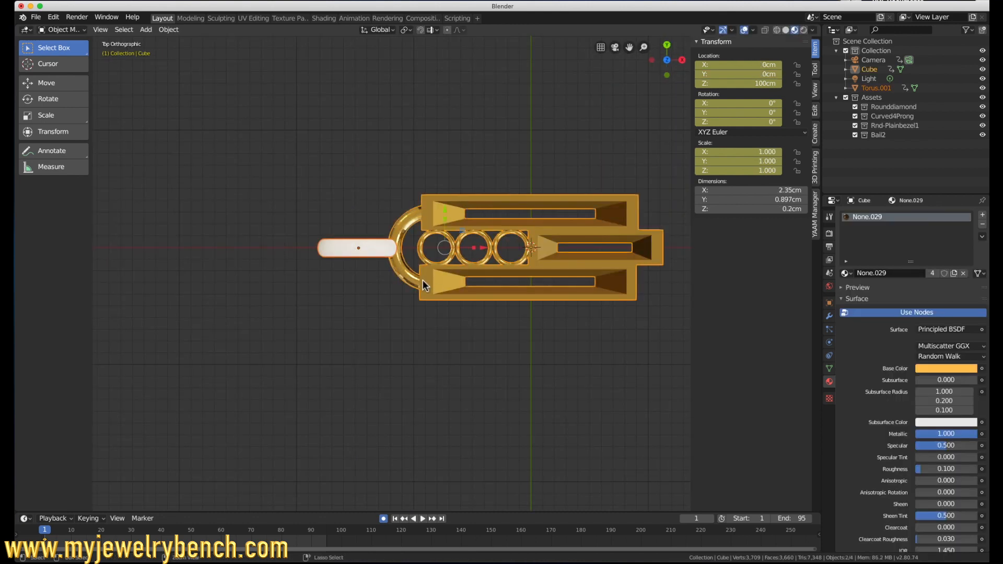
key("ctrl+j")
middle_click_drag(525, 225, 462, 183)
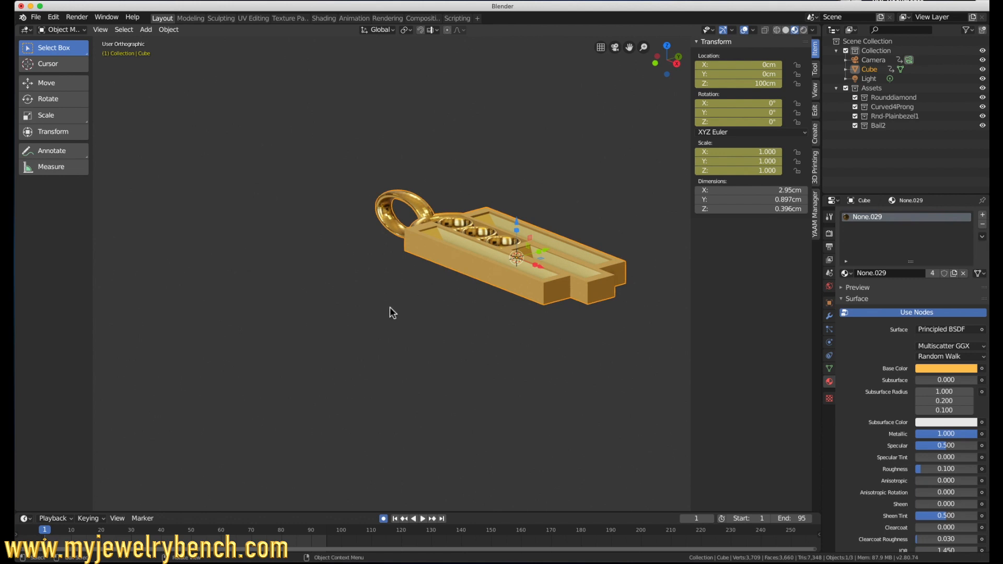
Step: Add a mesh cylinder at the pendant's centre and set its X, Y and Z dimensions to 8 mm each
scroll(401, 307, "down", 5)
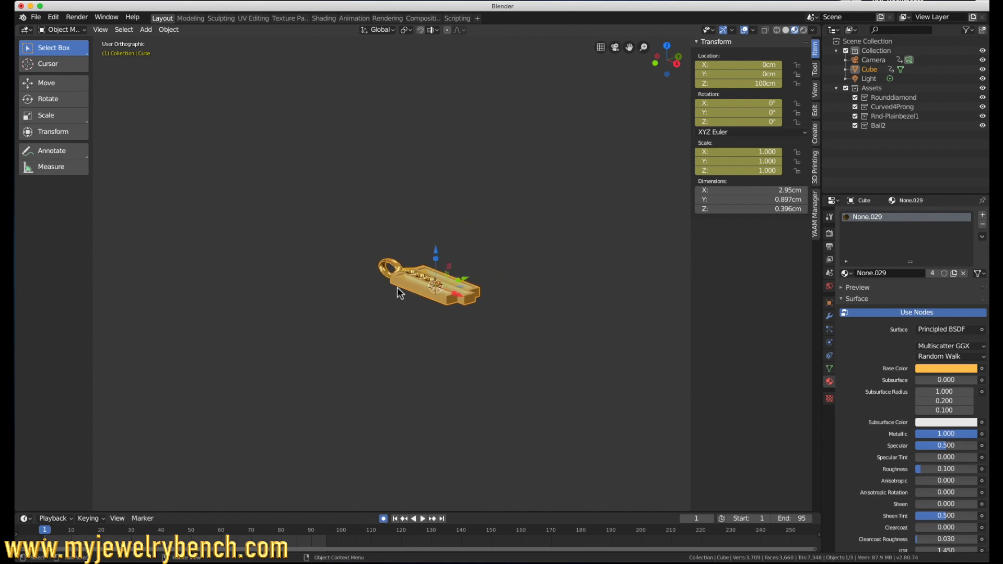
key("shift+a")
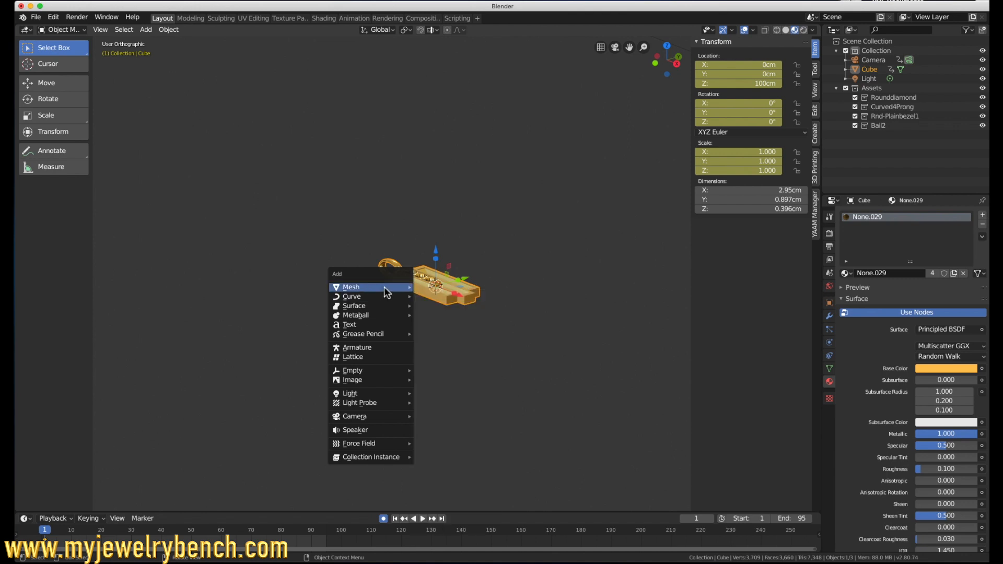
mouse_move(387, 289)
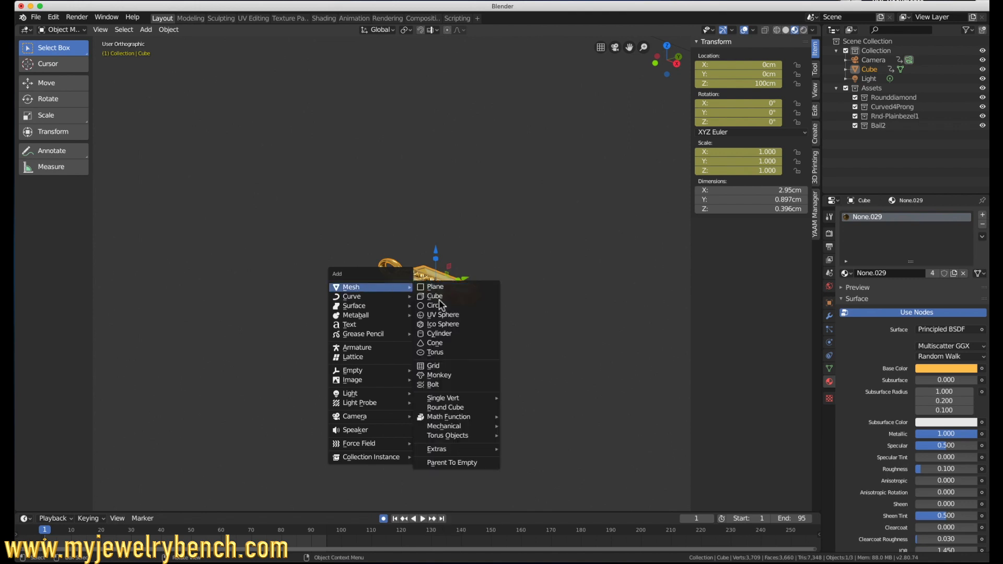
left_click(442, 334)
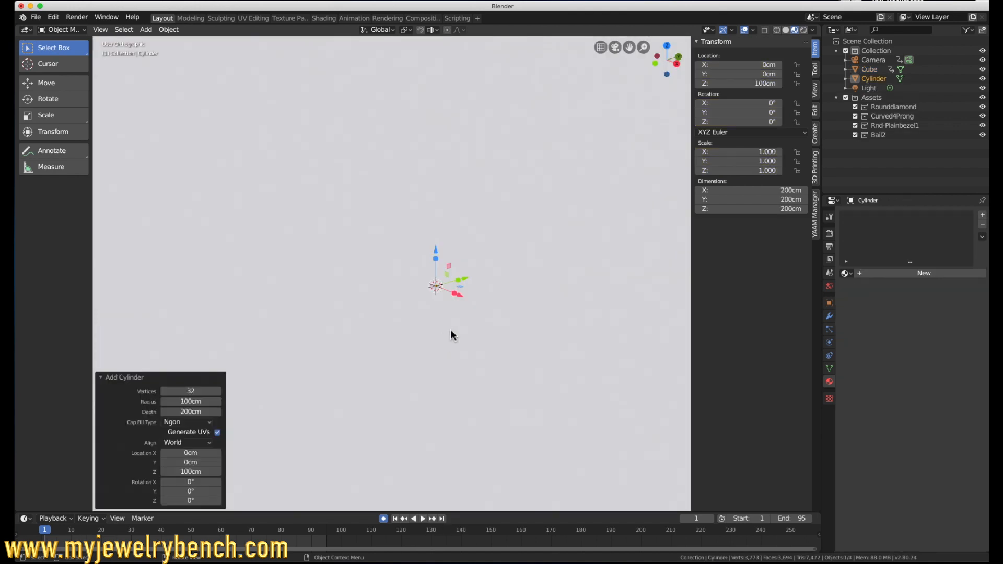
left_click(769, 190)
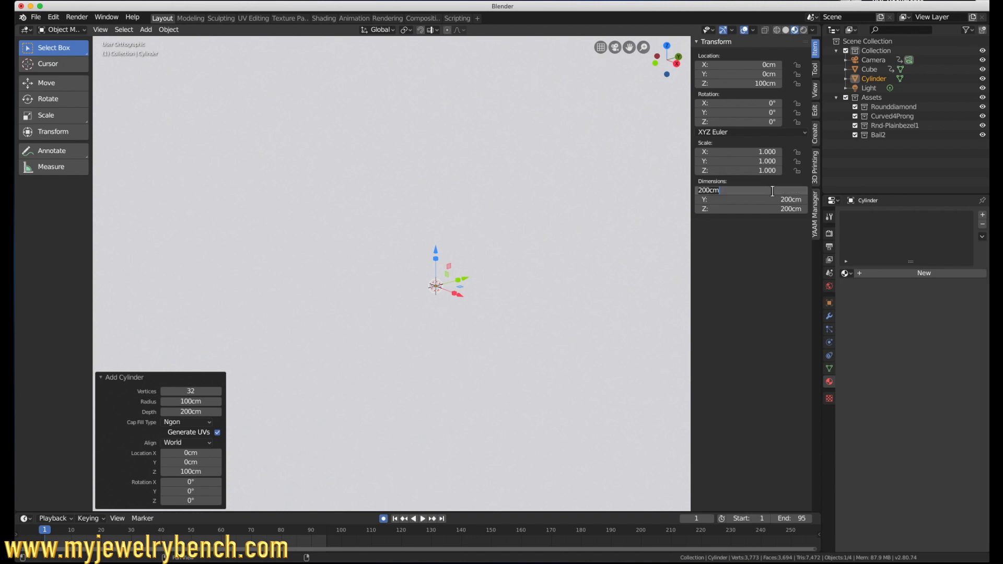
type("8mm")
key("Tab")
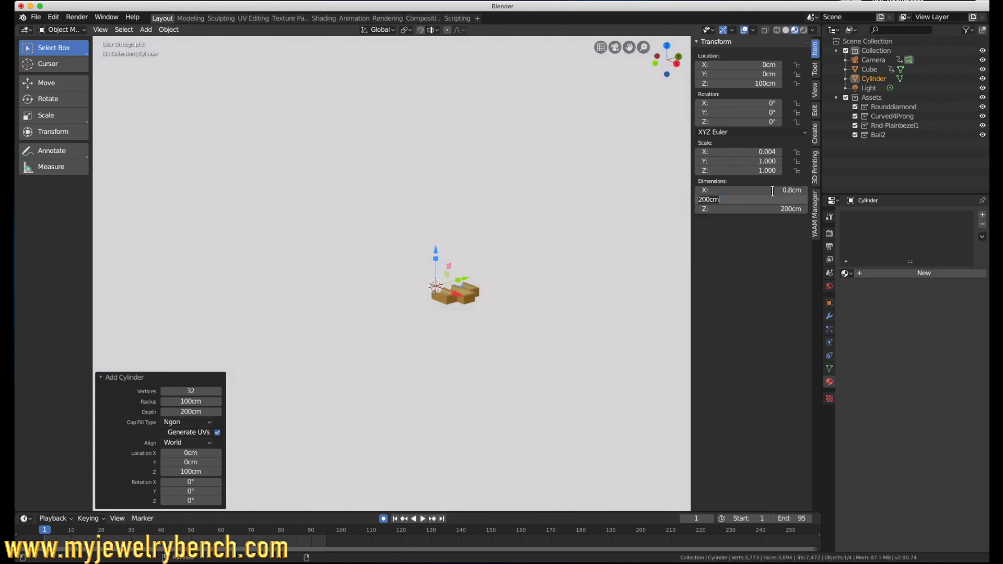
type("8mm")
key("Tab")
type("8")
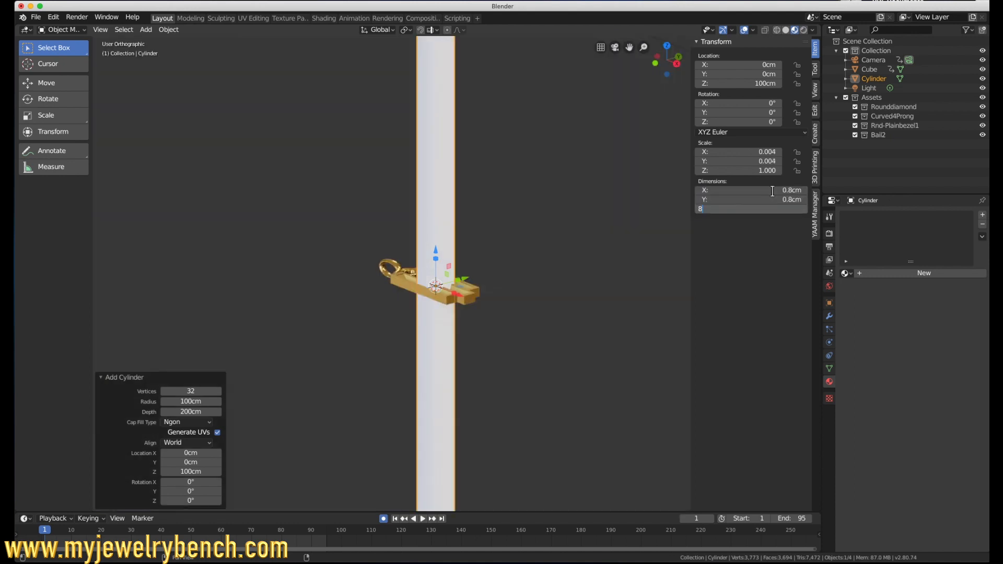
type("mm")
key("Return")
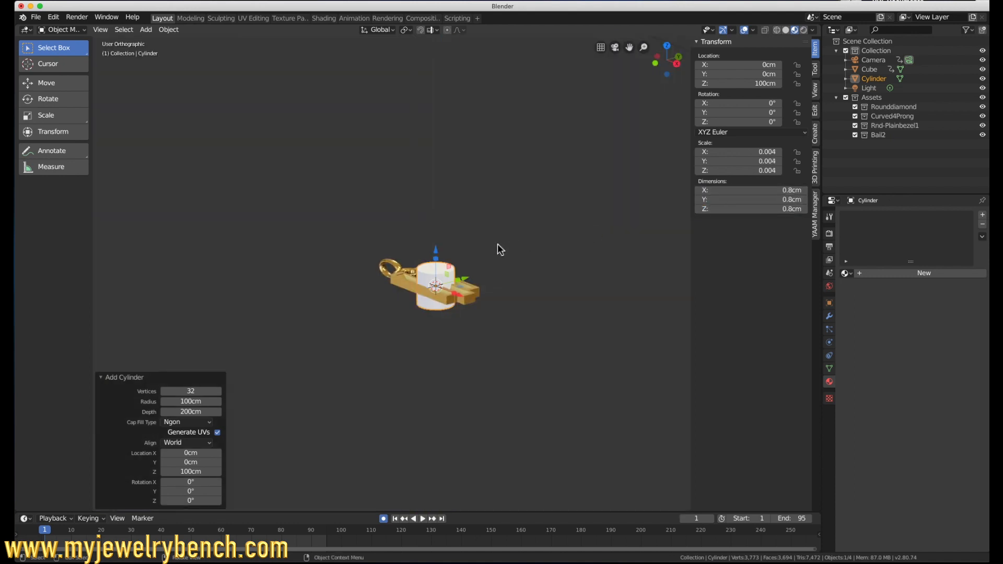
Step: Raise the cylinder about 0.862 cm along Z so it stands above the pendant
left_click_drag(435, 252, 435, 211)
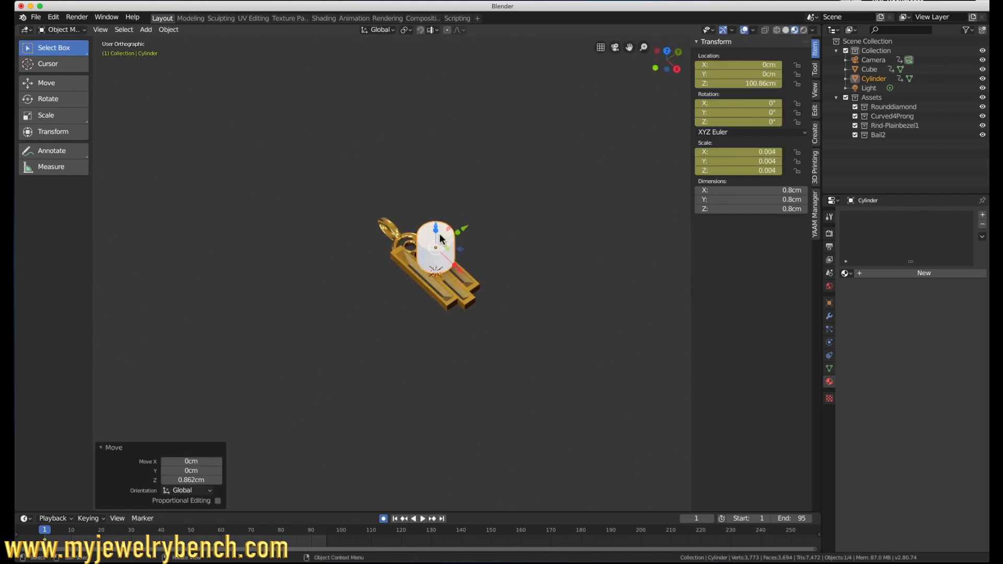
scroll(440, 234, "up", 5)
middle_click_drag(440, 256, 438, 230)
scroll(437, 230, "up", 3)
Step: In mesh editing, select the cylinder's top face and delete it to leave an open rim
key("Tab")
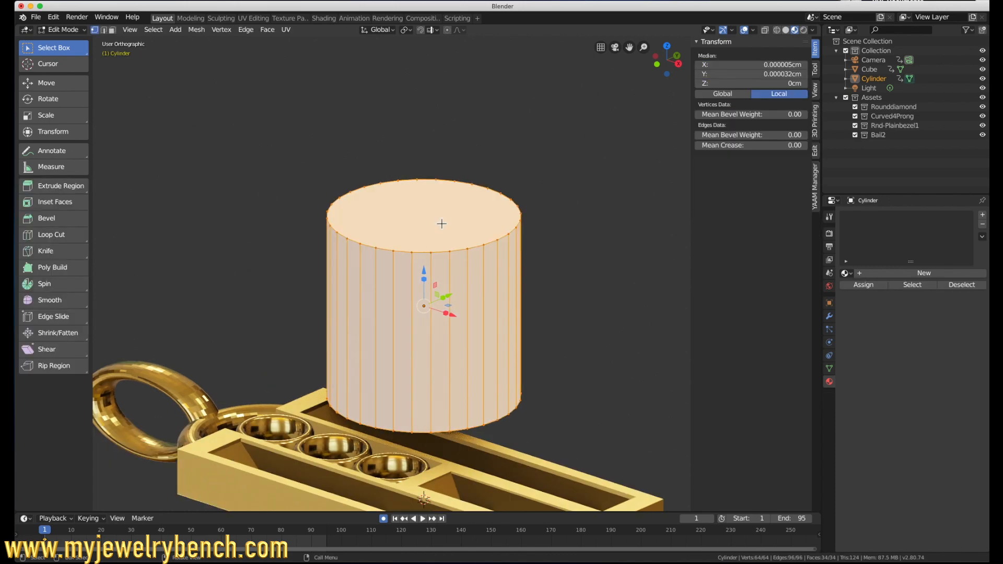
key("KP_5")
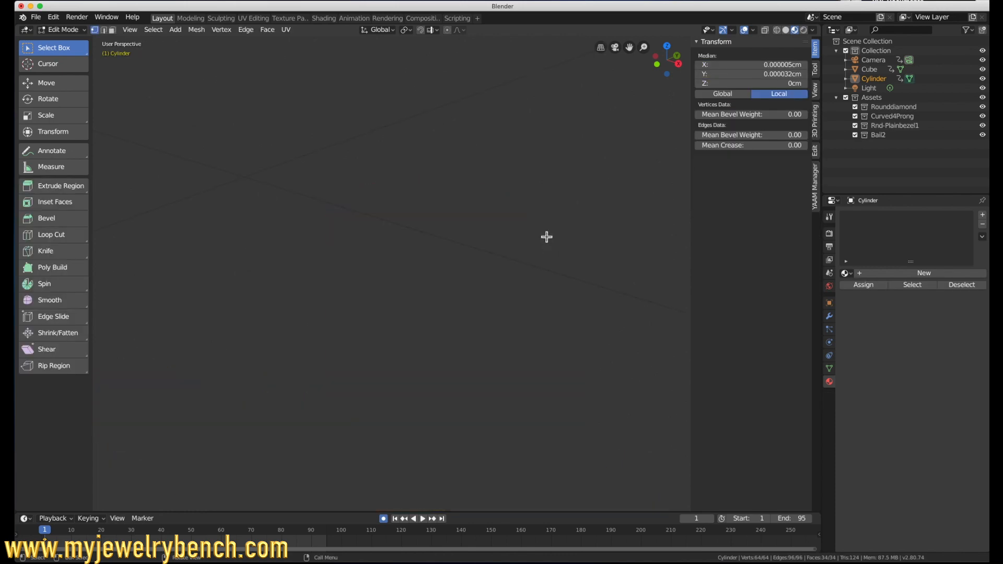
scroll(452, 338, "down", 10)
scroll(472, 368, "up", 10)
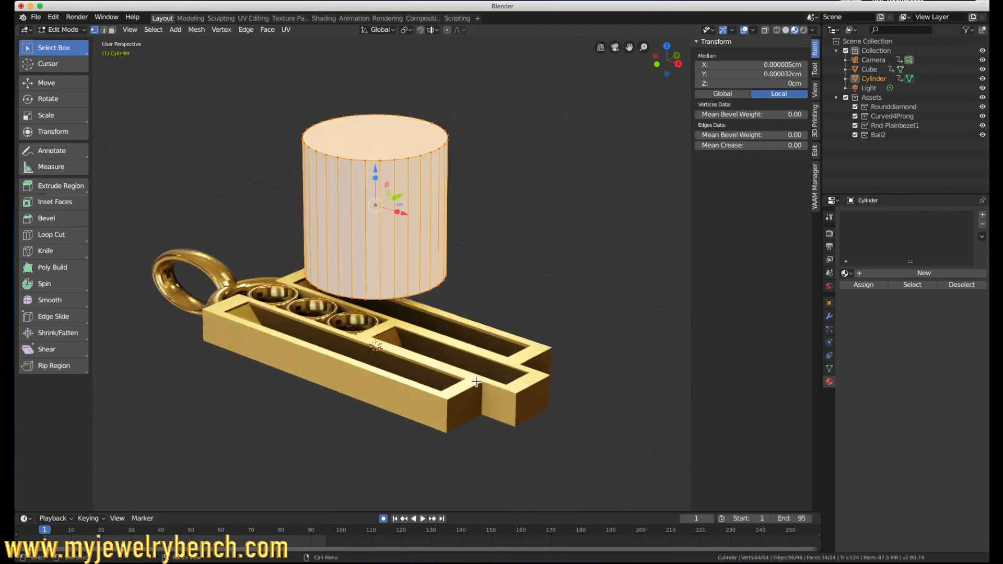
middle_click_drag(371, 123, 395, 166)
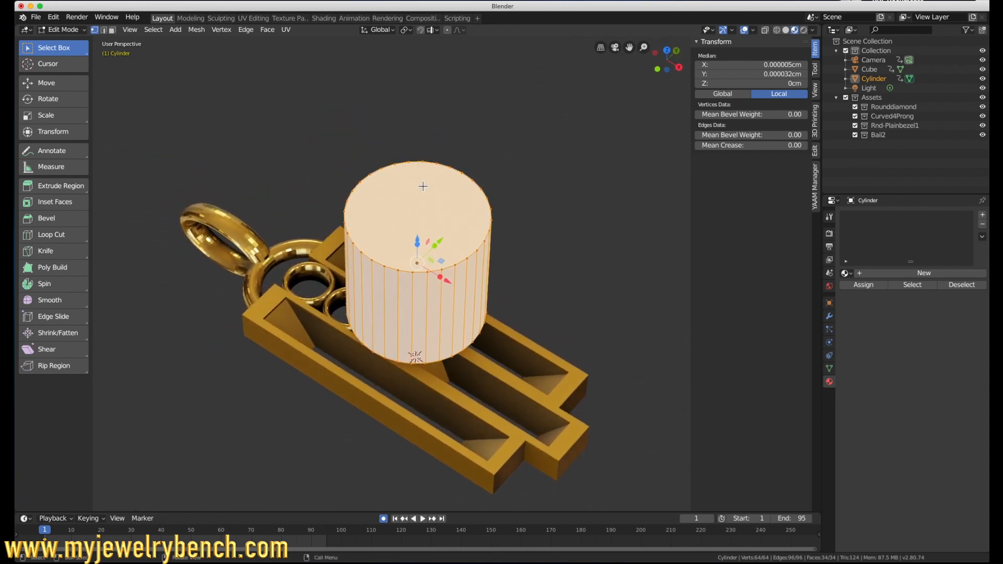
left_click(436, 163)
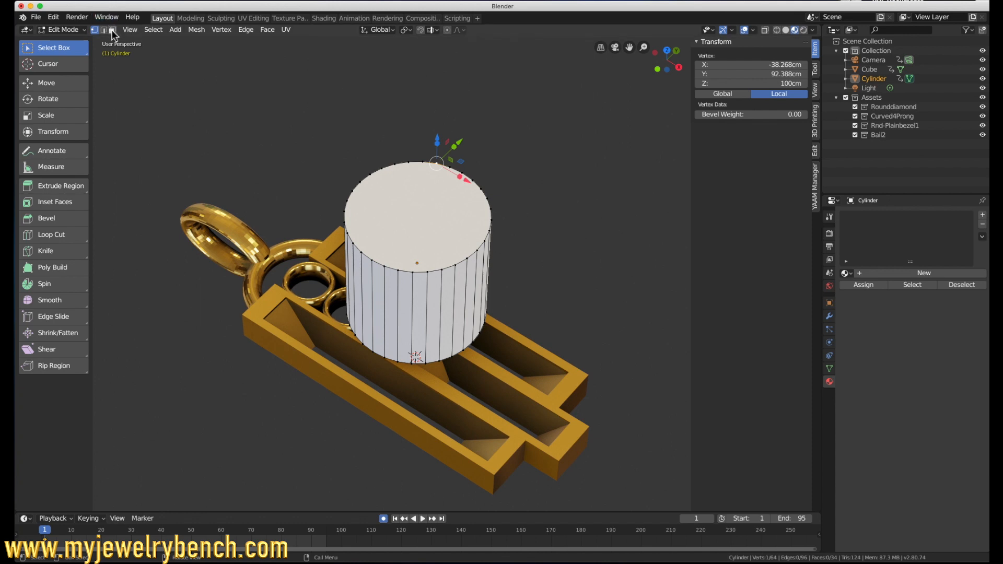
left_click(112, 30)
left_click(389, 194)
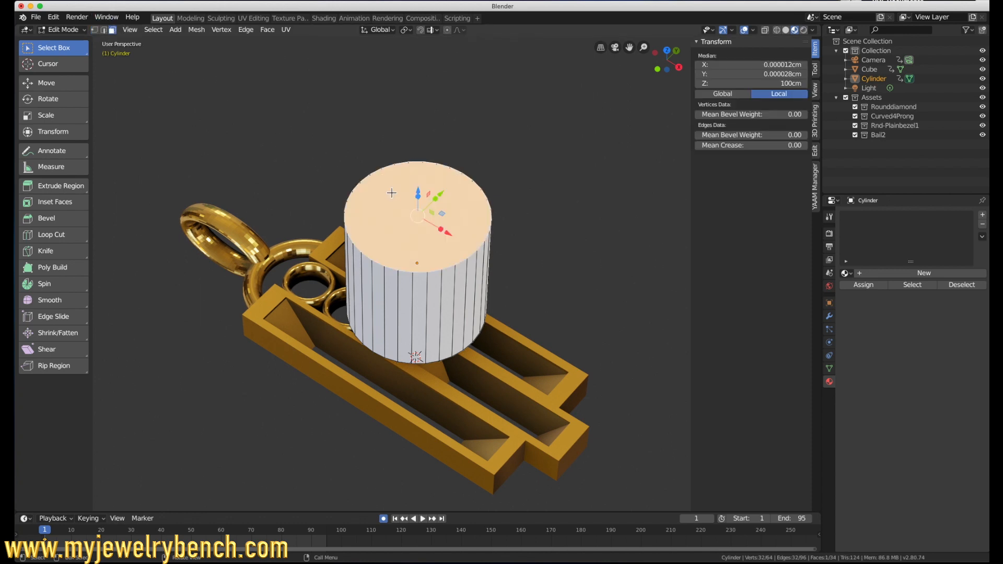
key("x")
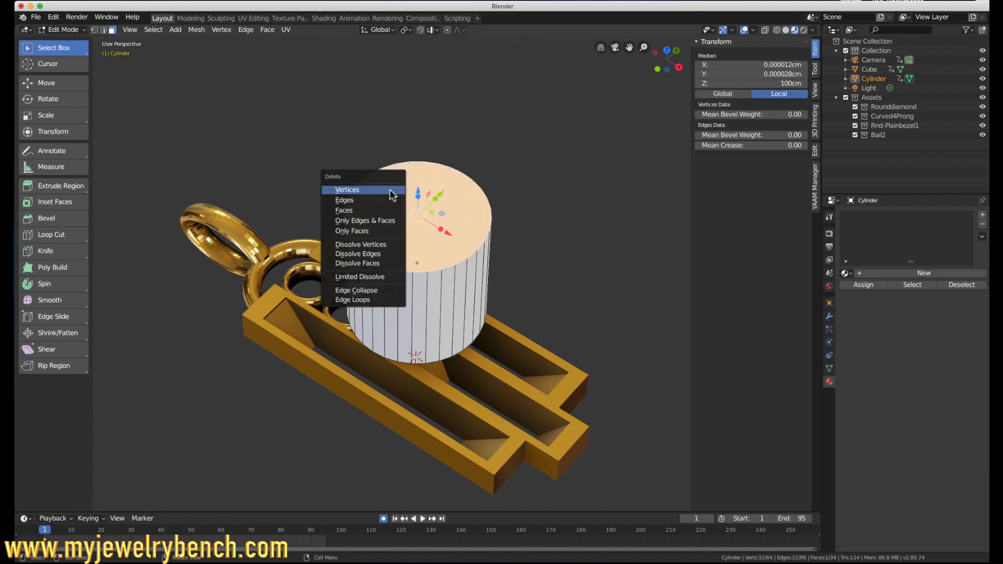
left_click(364, 210)
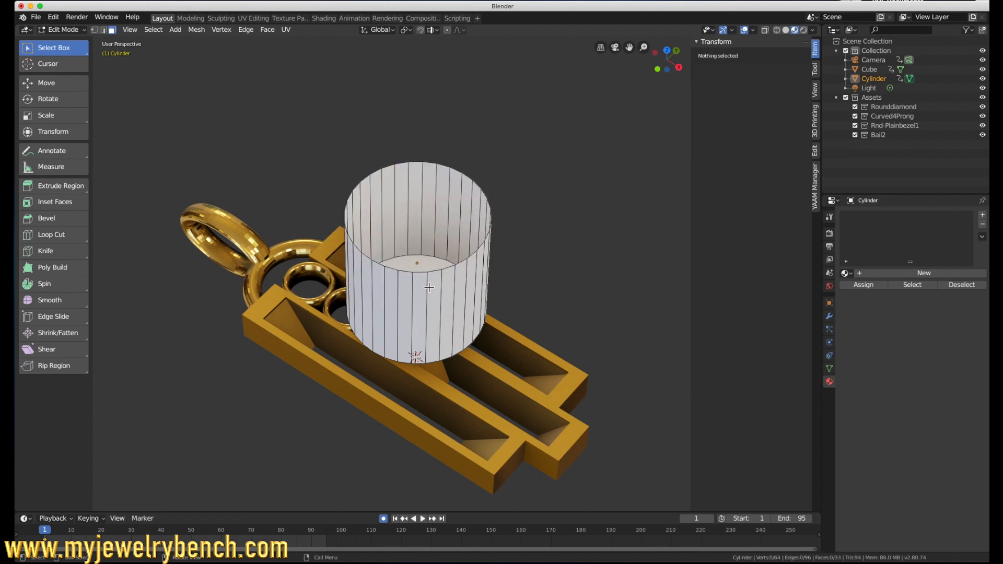
Step: Select the edge loop around the cylinder's open top and extrude it inward at a scale of about 0.681
left_click(103, 30)
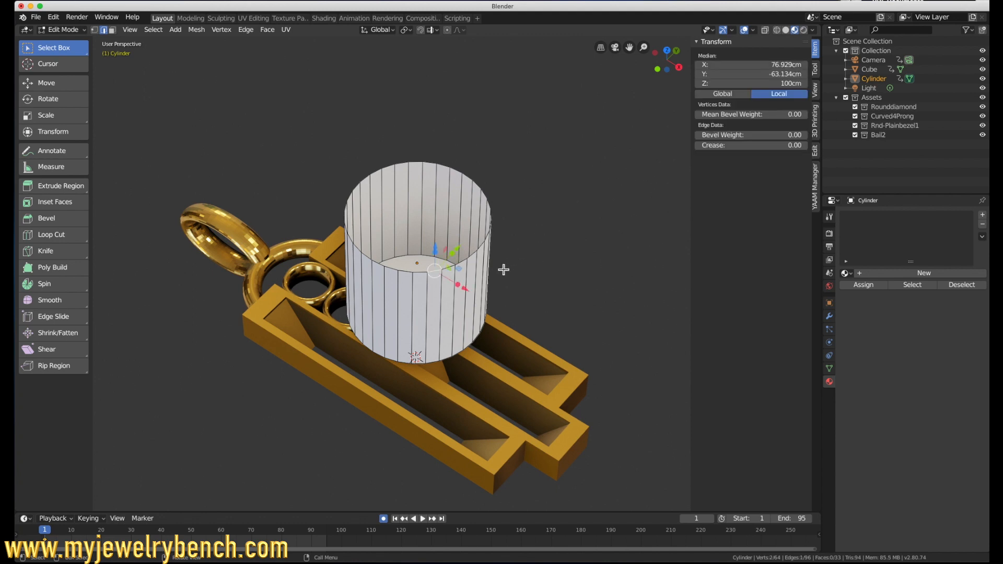
left_click(425, 272, "alt")
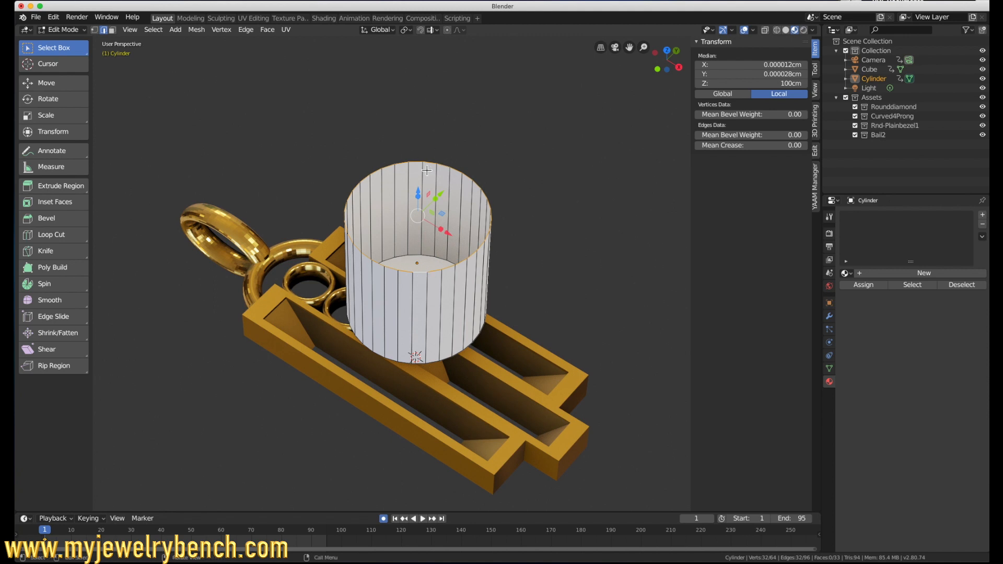
key("e")
key("s")
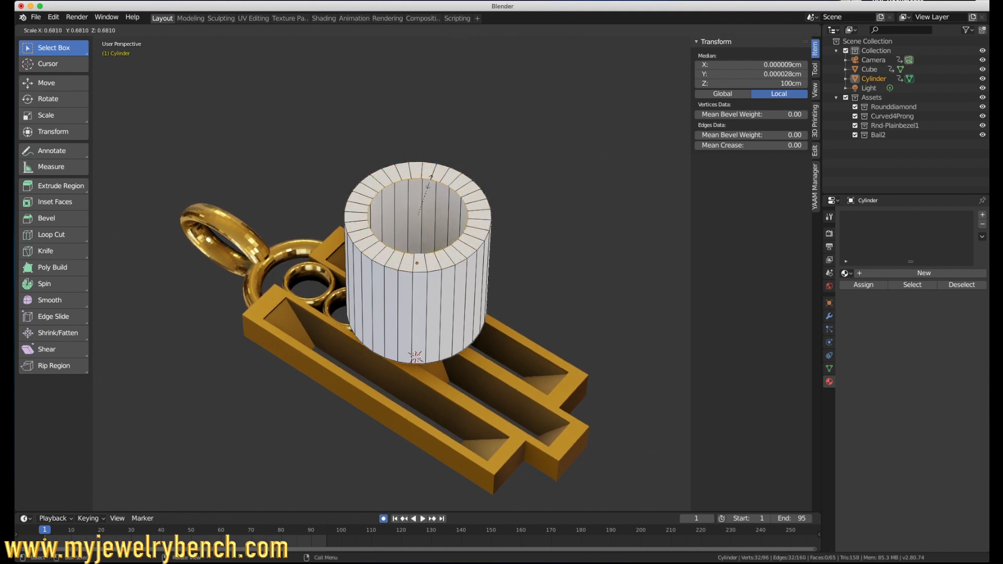
left_click(424, 192)
Step: Raise the inner rim about 0.17 cm along Z to form a sloped shoulder and scale it by about 1.033
key("g")
key("z")
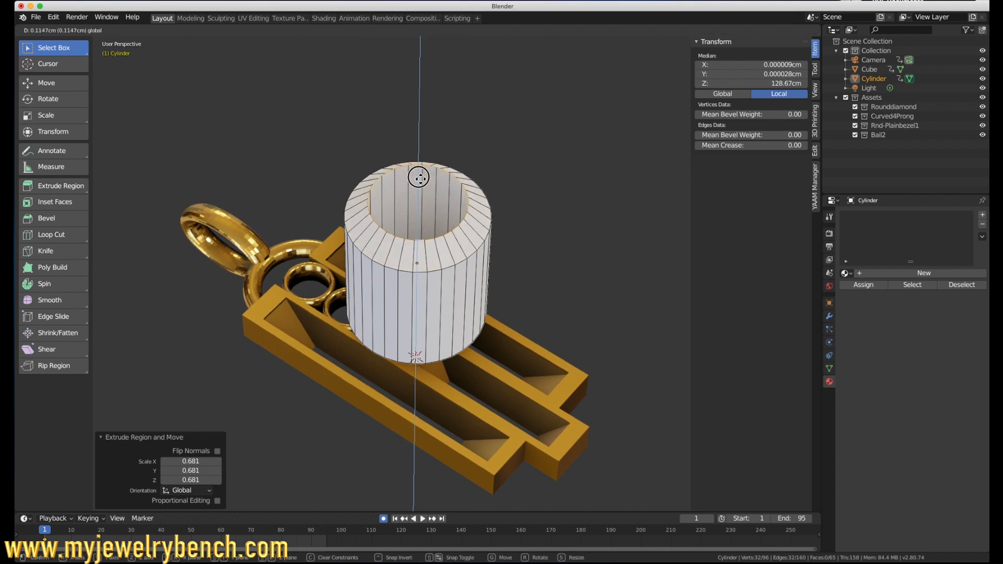
left_click(418, 175)
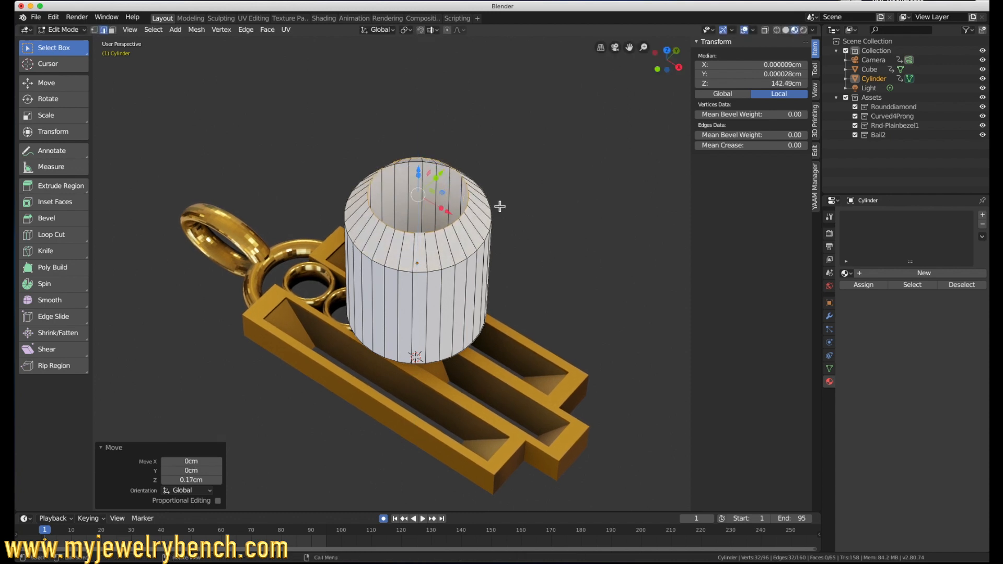
key("s")
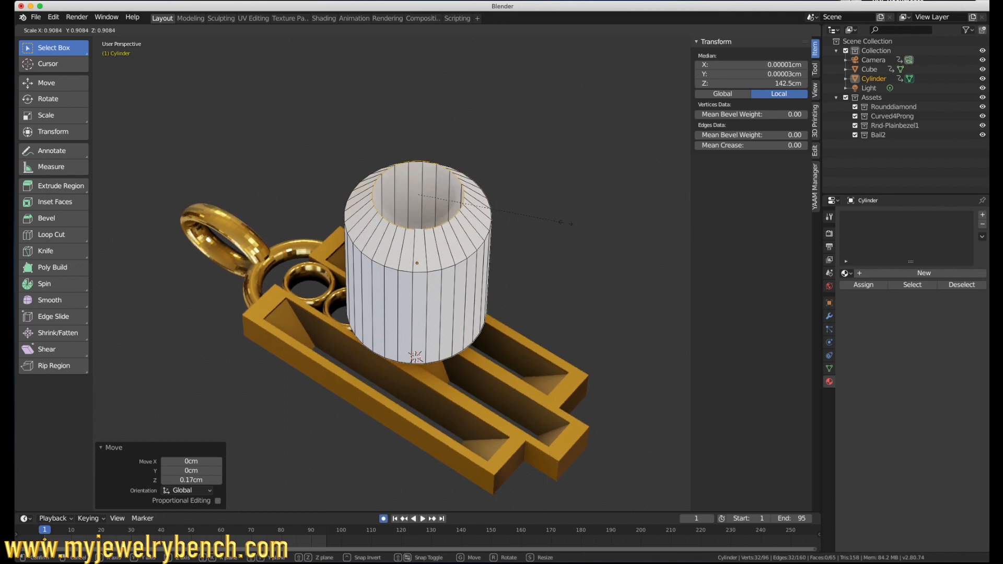
left_click(587, 232)
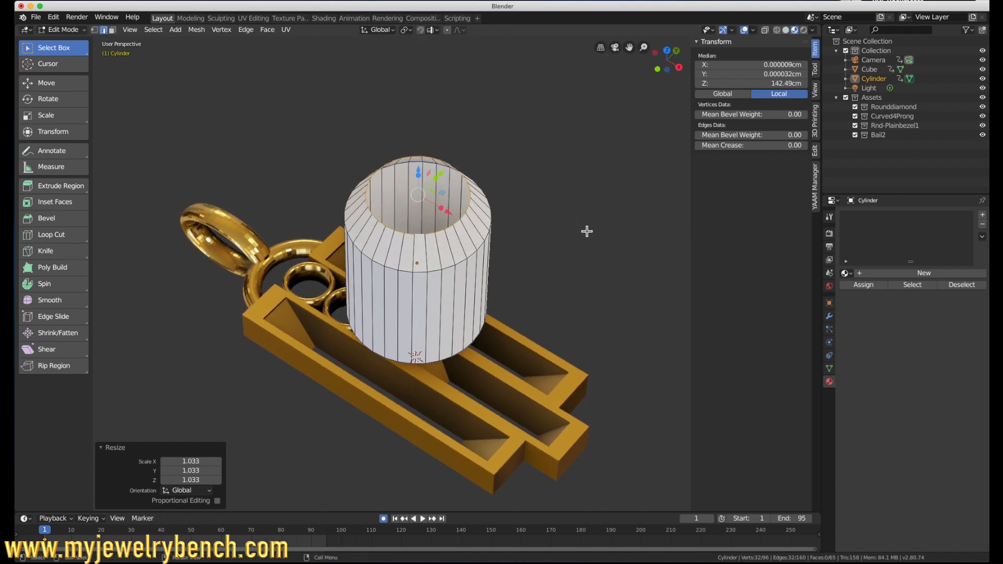
Step: Extrude the rim inward again at a scale of about 0.603 and raise the new loop about 0.0508 cm along Z
key("e")
key("s")
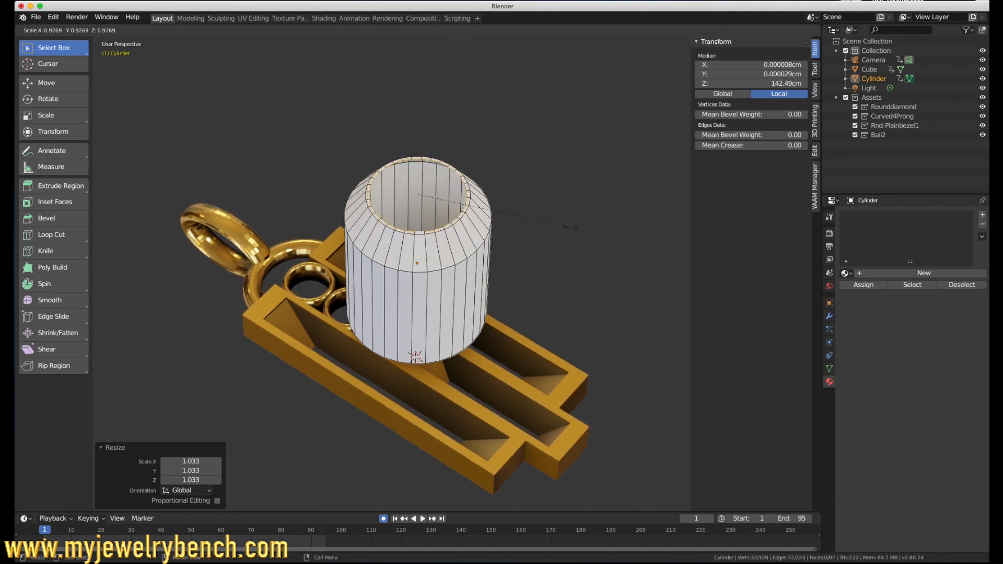
left_click(520, 223)
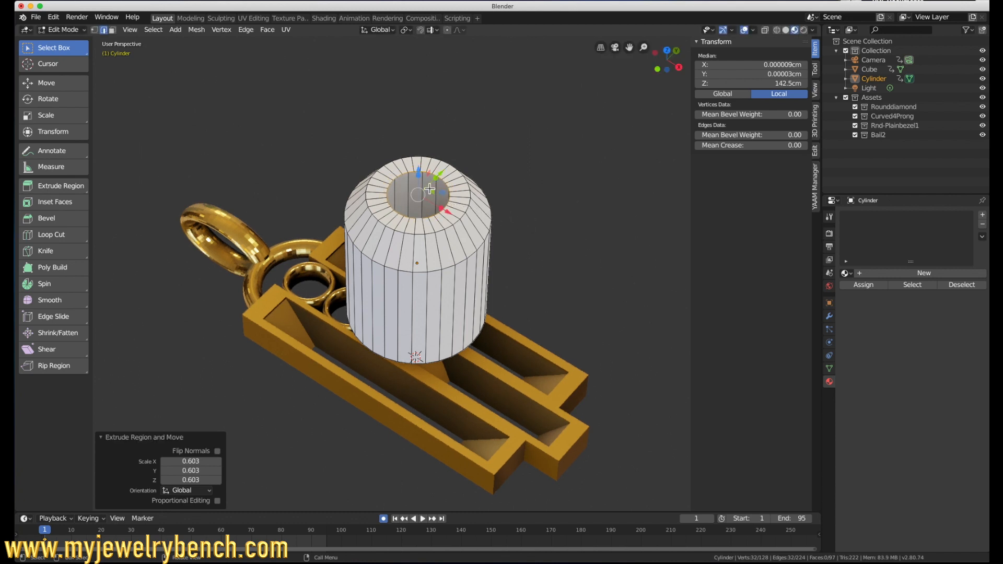
key("g")
key("z")
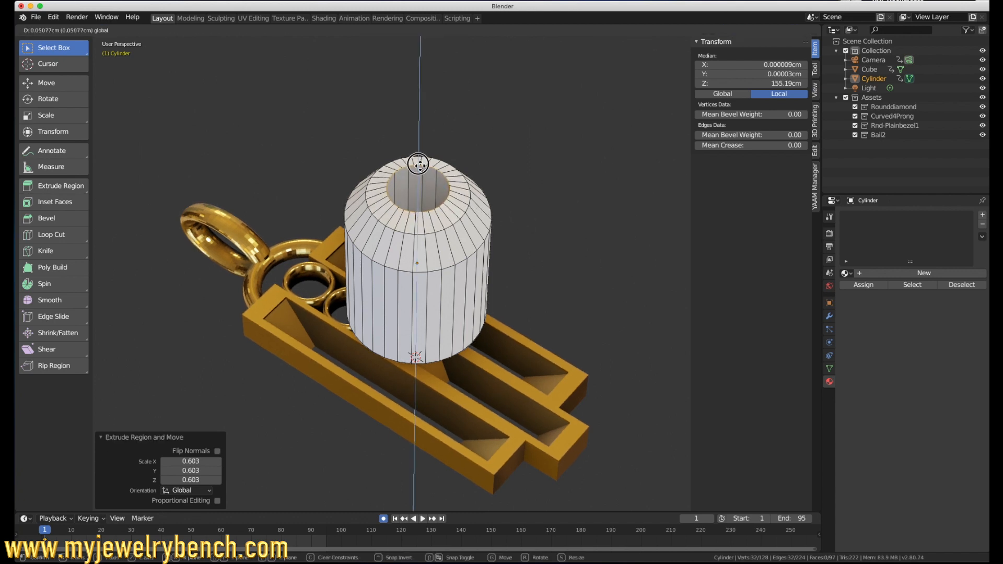
left_click(419, 164)
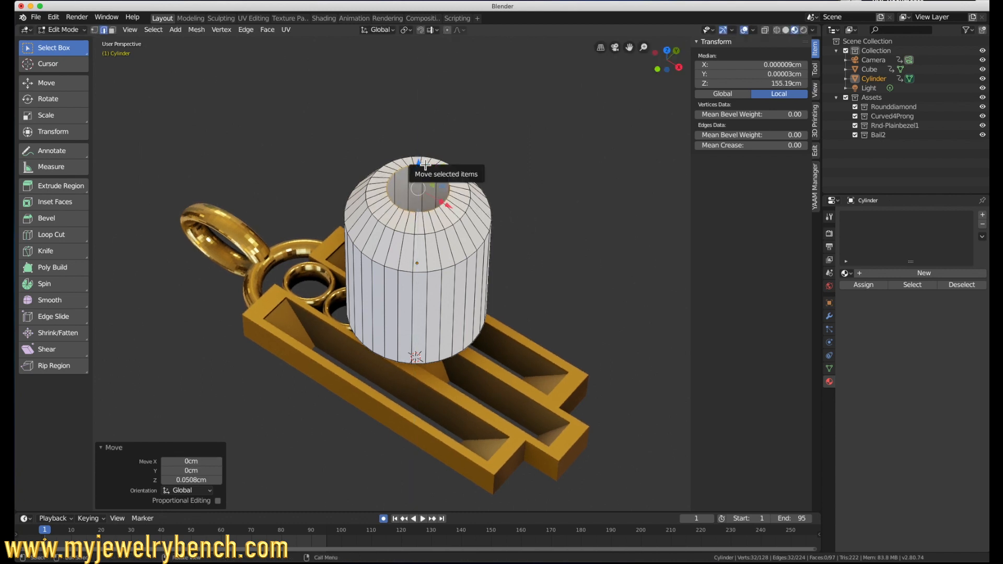
Step: Fill the remaining top opening with a face to close the dome, and return to Object Mode
key("f")
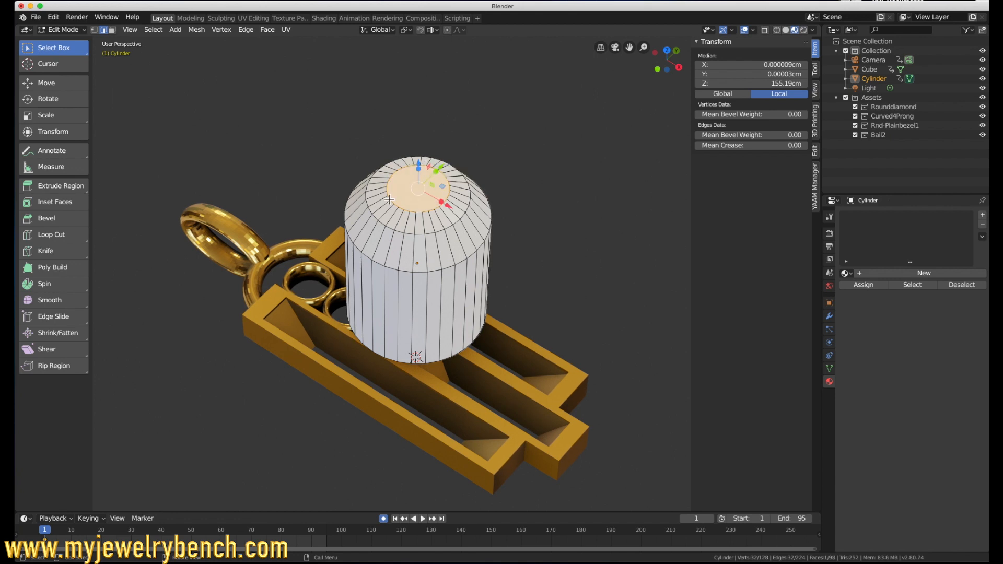
key("Tab")
middle_click_drag(514, 193, 454, 175)
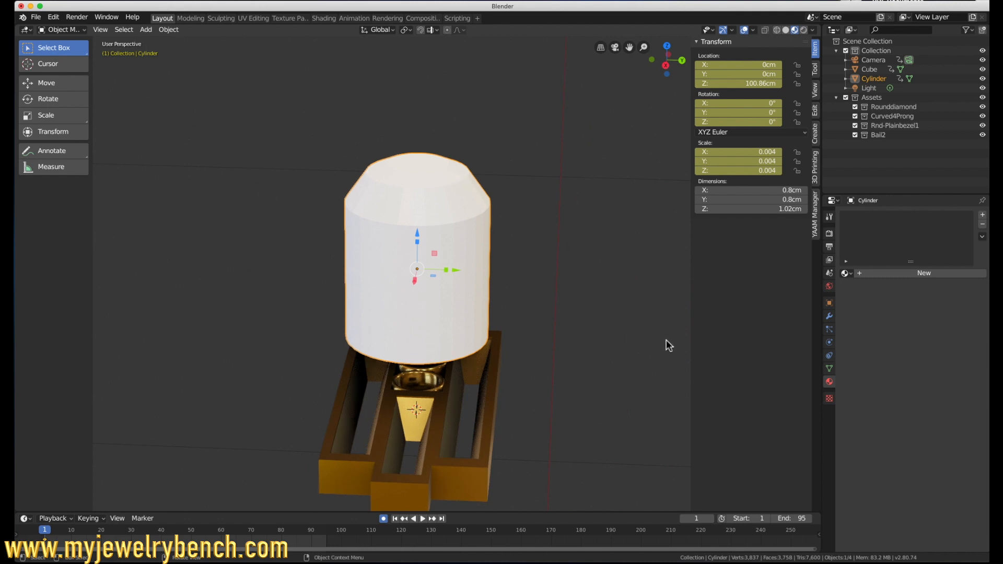
Step: Scale the domed cylinder to about 0.087 and shift it about -0.0312 cm along X, beside the bezel nearest the centre slot
key("s")
left_click(443, 269)
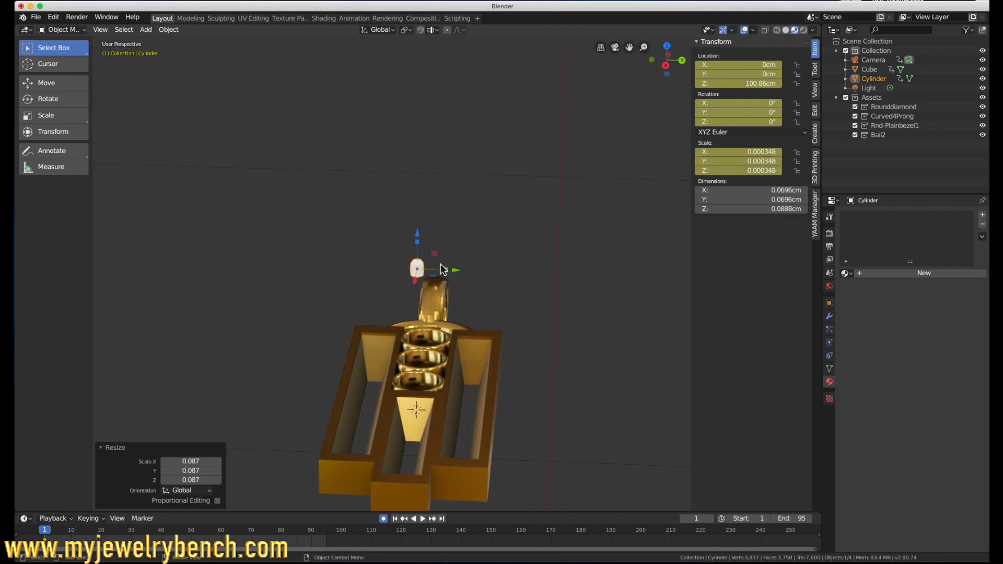
key("KP_7")
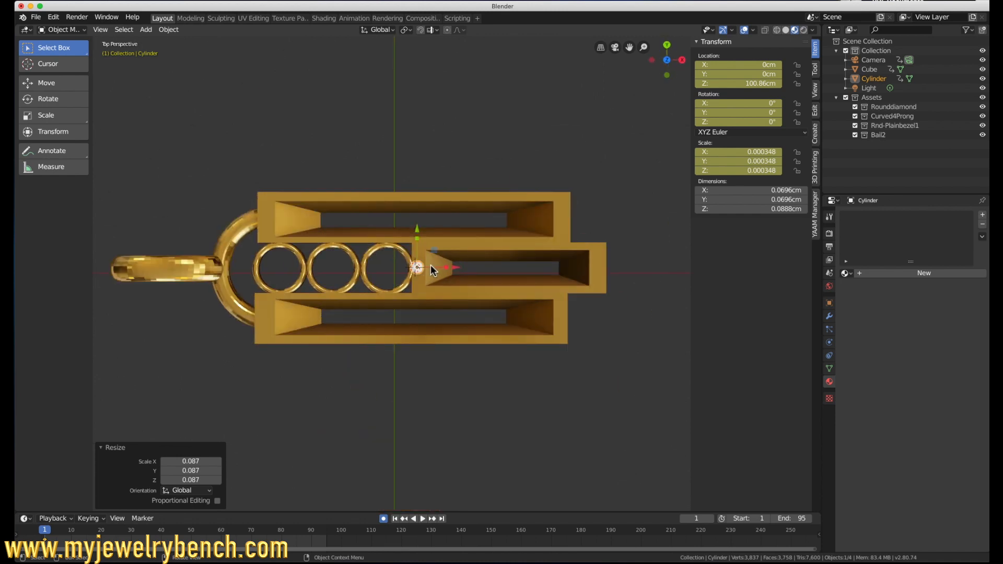
key("g")
key("x")
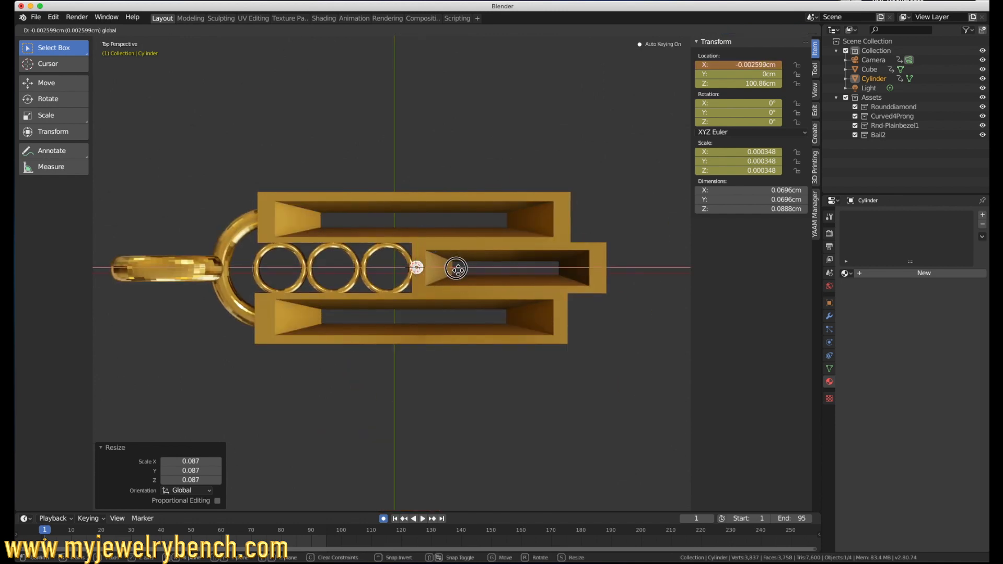
left_click(454, 271)
Step: Lower the small domed prong about -0.771 cm along Z onto the top of the pendant
middle_click_drag(459, 271, 465, 207)
key("KP_1")
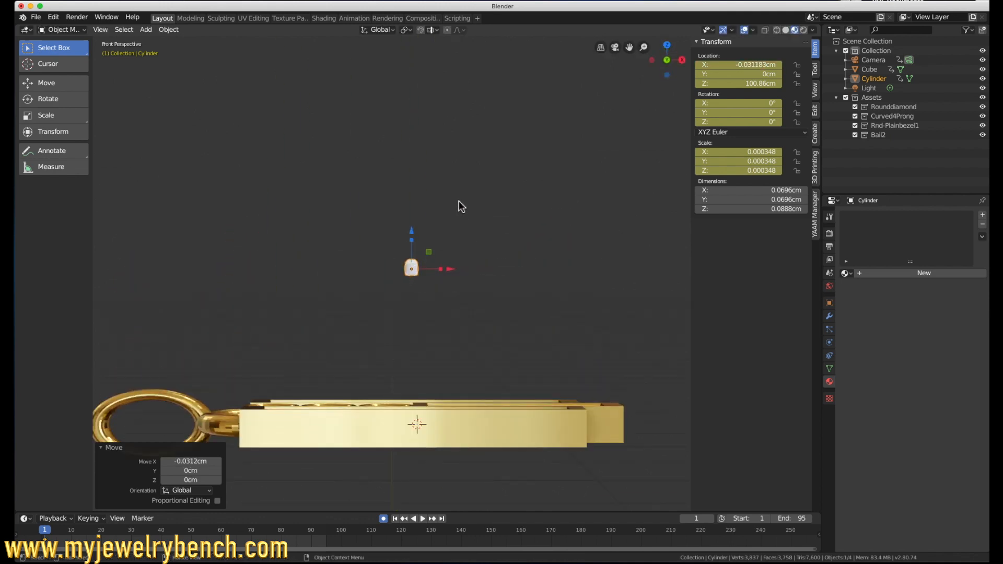
key("g")
key("z")
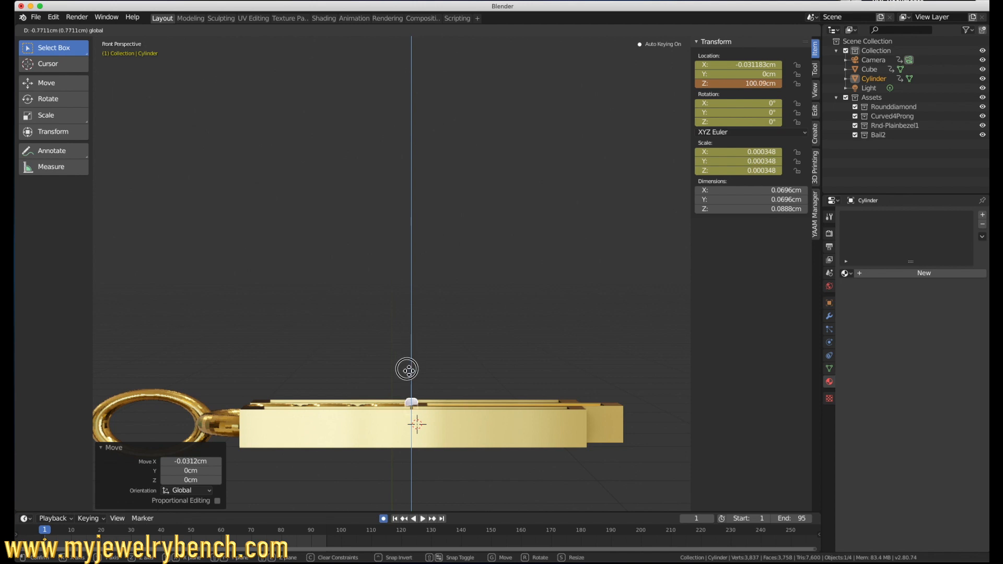
left_click(407, 367)
Step: Duplicate the prong and move the copy about -0.301 cm along X, between the first two bezels
key("KP_7")
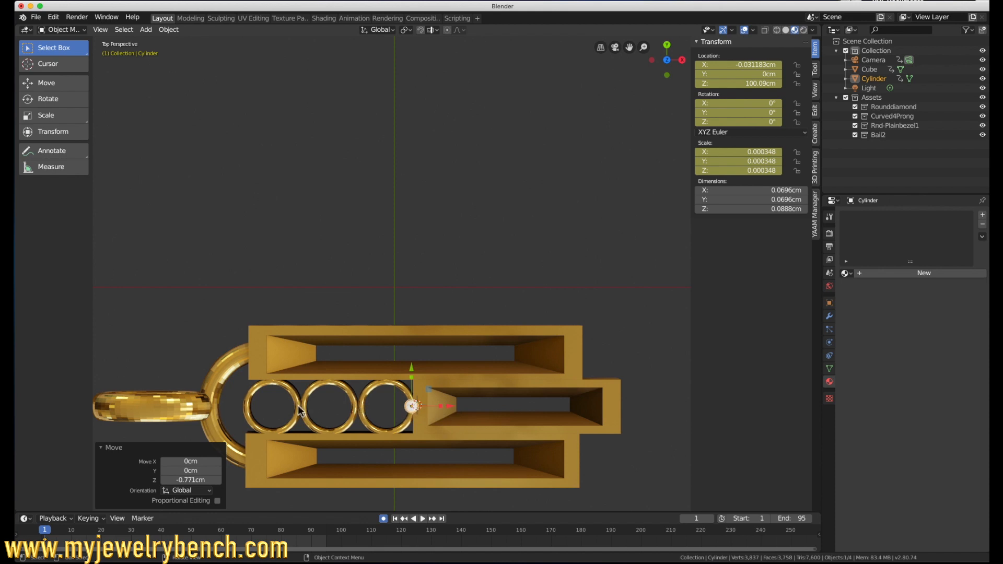
key("shift+d")
right_click(336, 418)
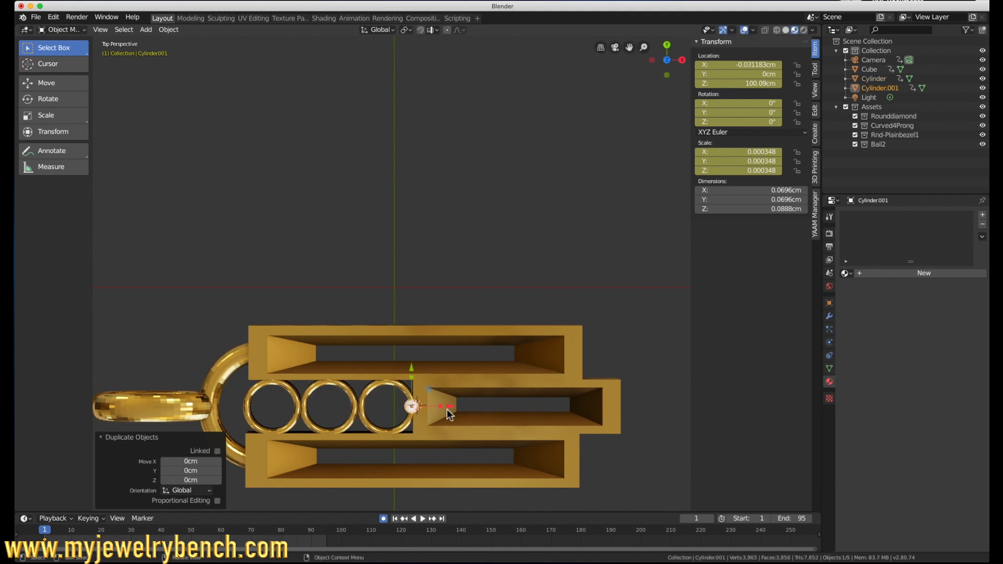
left_click_drag(449, 414, 392, 412)
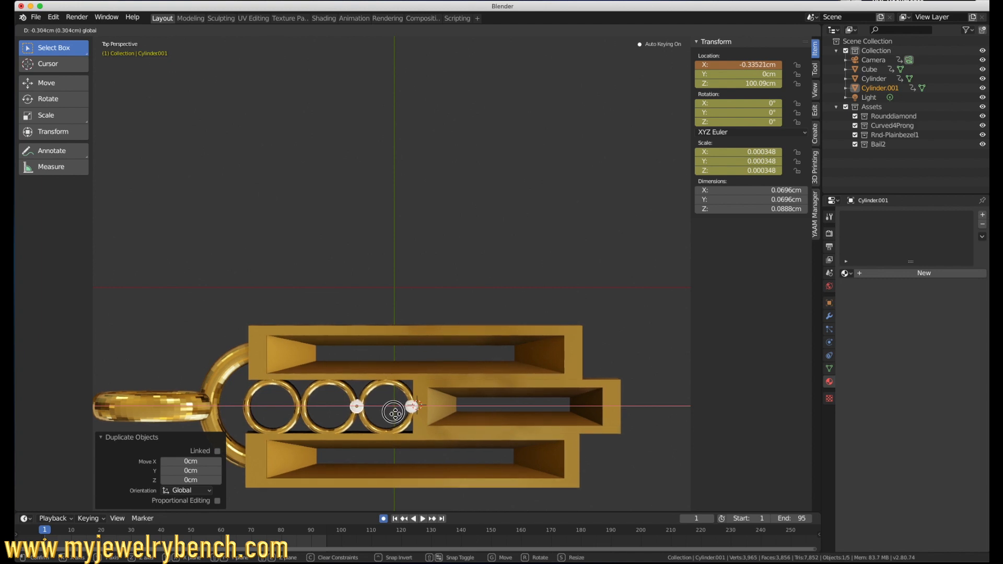
left_click(394, 413)
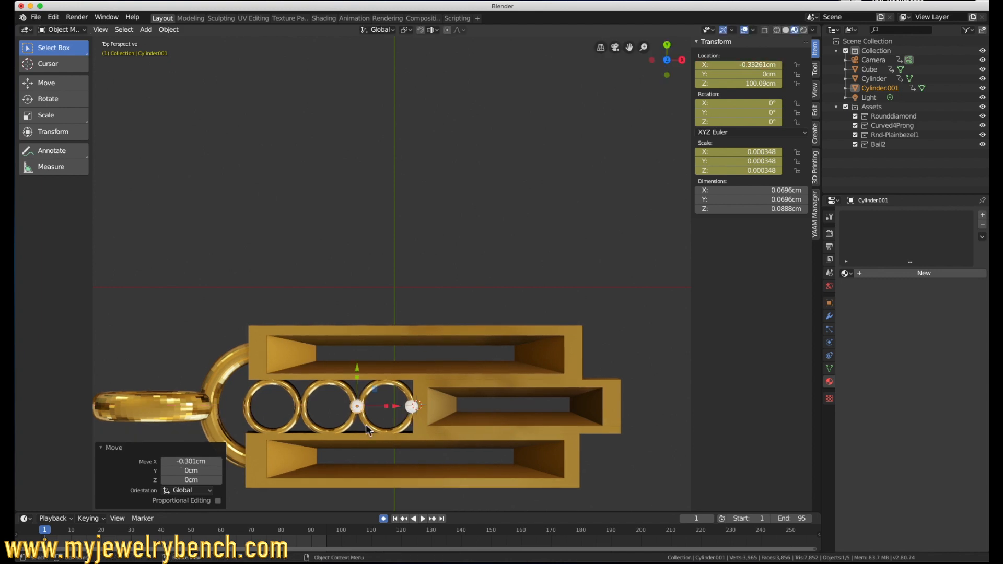
Step: Raise both prongs slightly along Z, to about 100.1 cm
middle_click_drag(365, 425, 374, 341)
left_click_drag(357, 368, 358, 370)
left_click(411, 404)
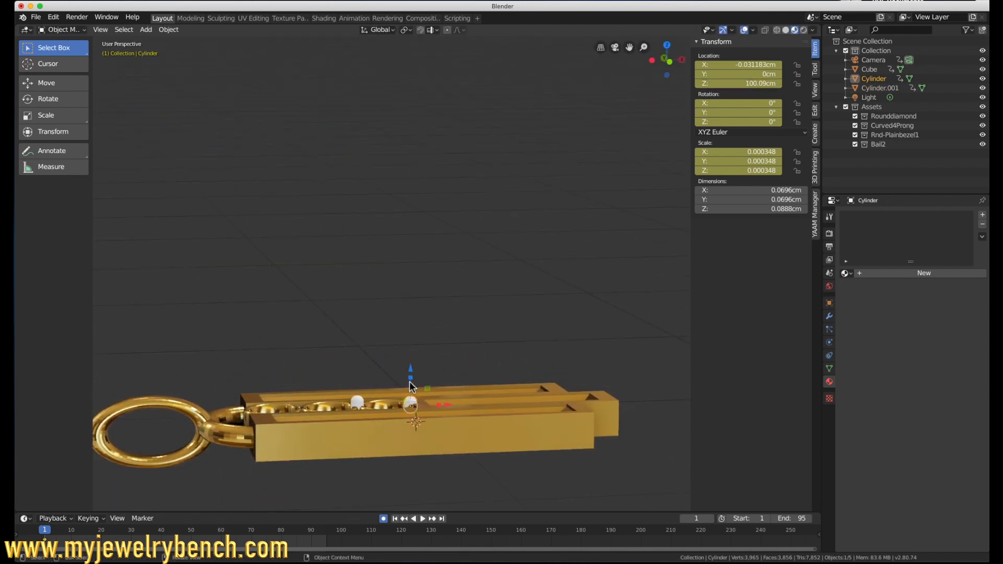
left_click_drag(410, 375, 409, 374)
left_click(359, 404)
Step: Place two more prong copies along the bezel row, the last one about -0.304 cm further along X at the loop end
key("KP_7")
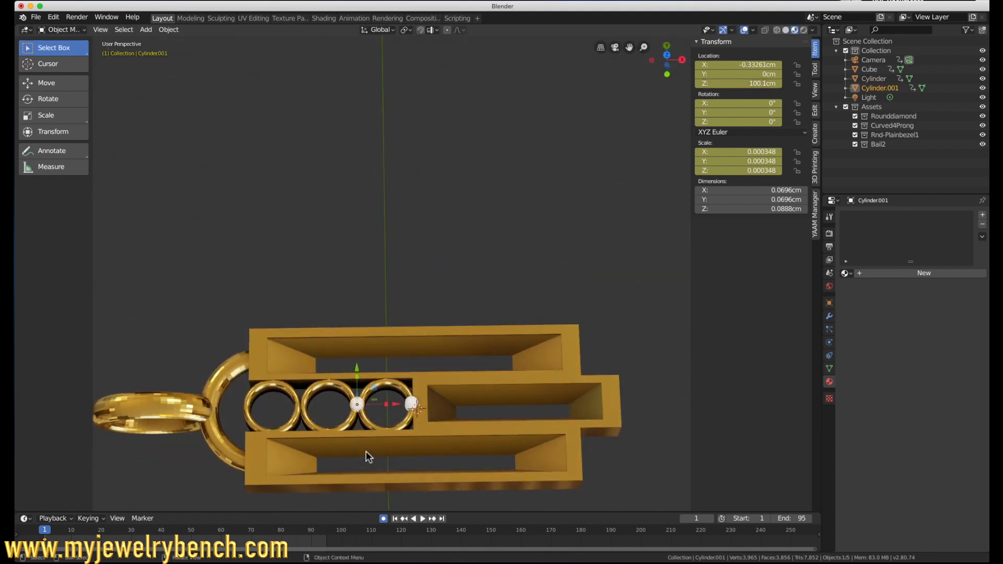
key("shift+d")
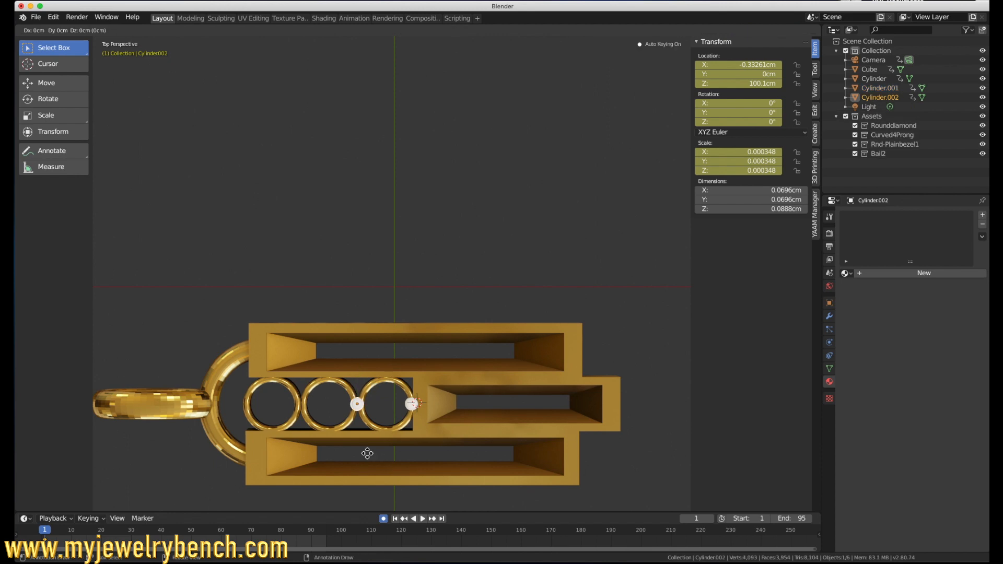
right_click(366, 452)
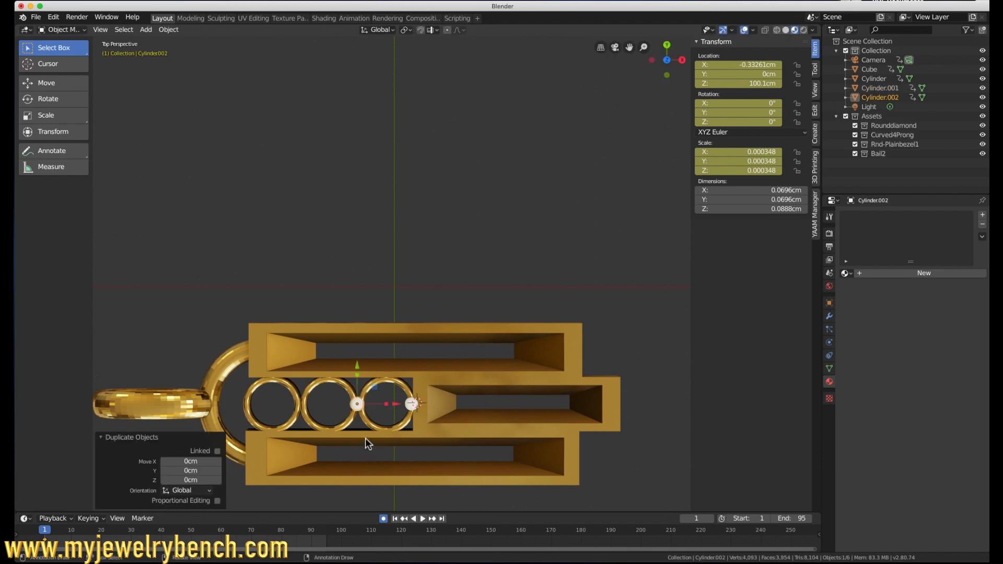
left_click_drag(398, 409, 343, 407)
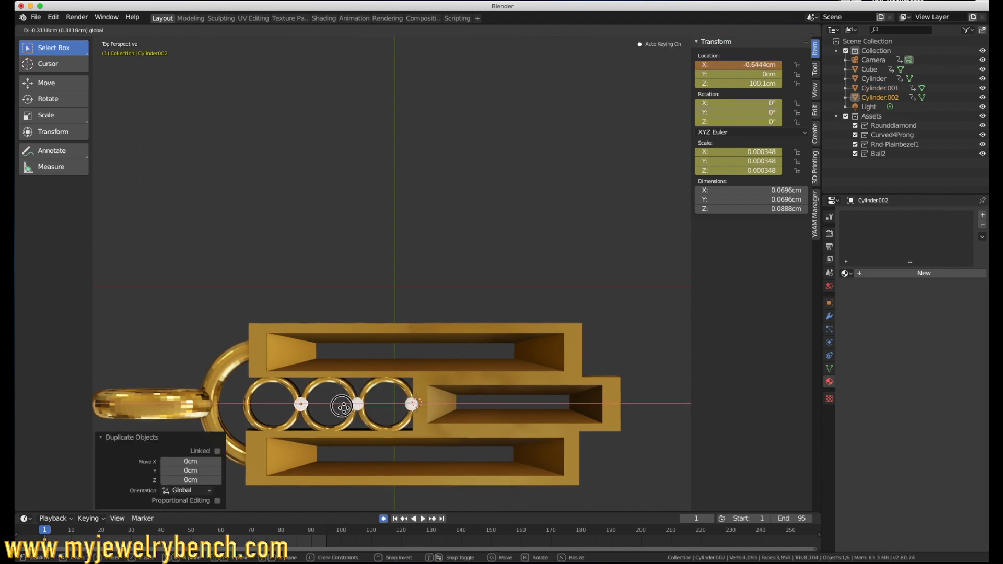
left_click(343, 406)
key("shift+d")
left_click(284, 413)
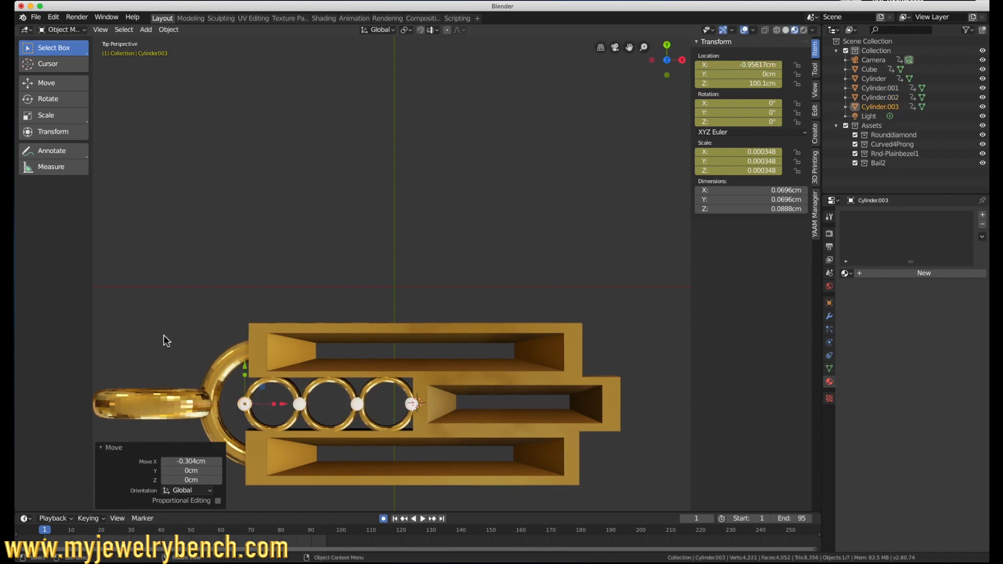
Step: Duplicate the prong onto the two loop-end corners of the outer slot on the positive Y side
key("shift+d")
key("Escape")
left_click_drag(245, 366, 245, 302)
left_click_drag(281, 340, 300, 340)
left_click_drag(262, 304, 263, 332)
key("shift+d")
key("Escape")
scroll(267, 336, "up", 4)
middle_click_drag(242, 431, 168, 383, "shift")
Step: Duplicate the pair of corner prongs along X to the opposite end of the same outer slot
left_click(219, 179, "shift")
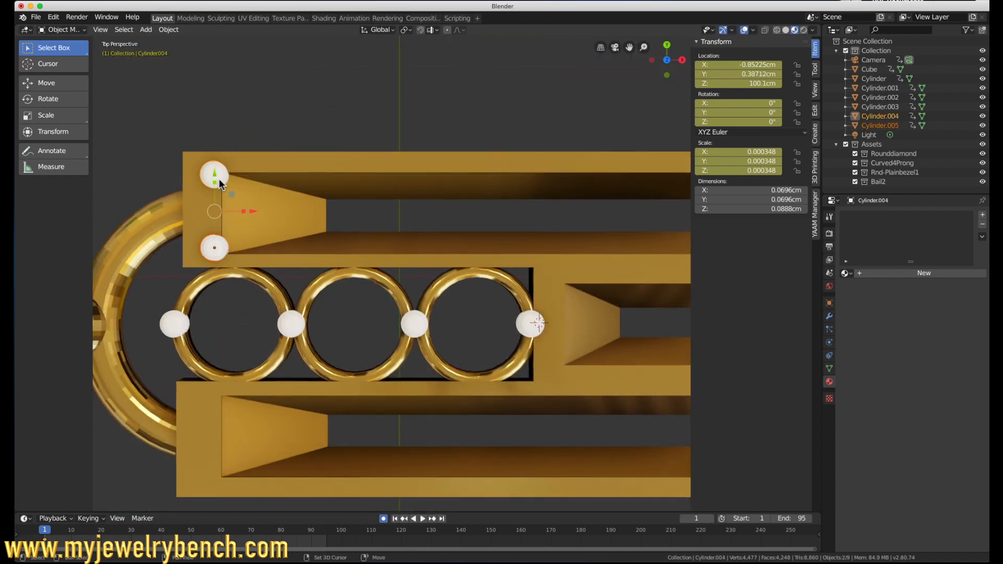
key("shift+d")
key("Escape")
scroll(213, 231, "down", 9)
left_click_drag(252, 227, 379, 224)
Step: Place duplicated prong pairs at both ends of the centre slot, shifting the first pair about -0.275 cm along Y
key("shift+d")
key("Escape")
left_click_drag(339, 189, 340, 210)
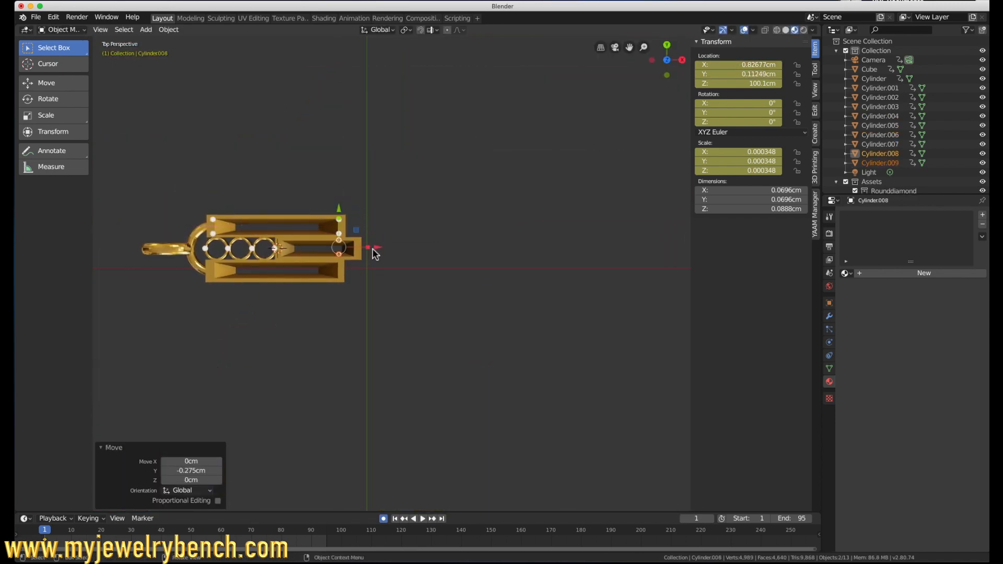
scroll(376, 253, "up", 6)
middle_click_drag(376, 252, 632, 269, "shift")
left_click_drag(604, 252, 644, 253)
left_click_drag(608, 215, 608, 219)
key("shift+d")
key("Escape")
left_click_drag(644, 258, 402, 289)
Step: Place duplicated prong pairs at both ends of the negative-Y outer slot, moving the last pair about -1.66 cm along X
key("shift+d")
key("Escape")
left_click_drag(442, 318, 259, 311)
key("shift+d")
left_click(602, 333)
middle_click_drag(258, 311, 310, 332)
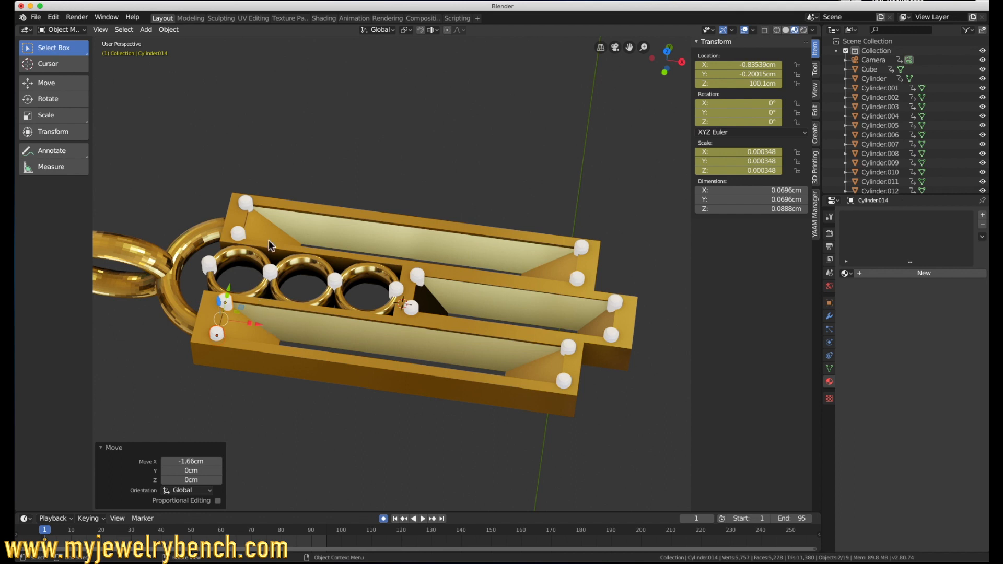
Step: Join all prongs and pendant parts into one object, with the loop-end bezel prong as the active object
left_click(208, 266)
scroll(273, 272, "down", 5)
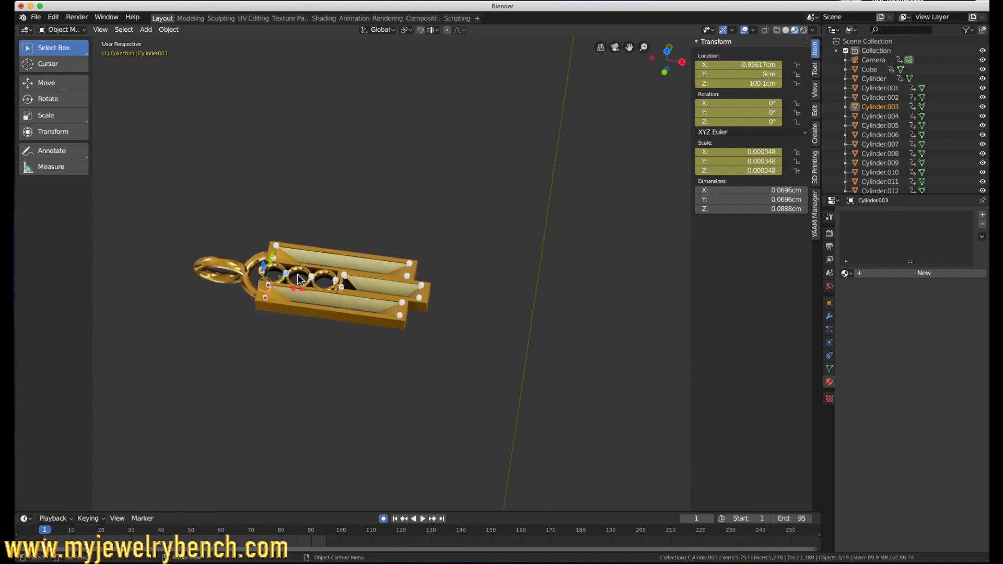
left_click_drag(142, 186, 443, 385)
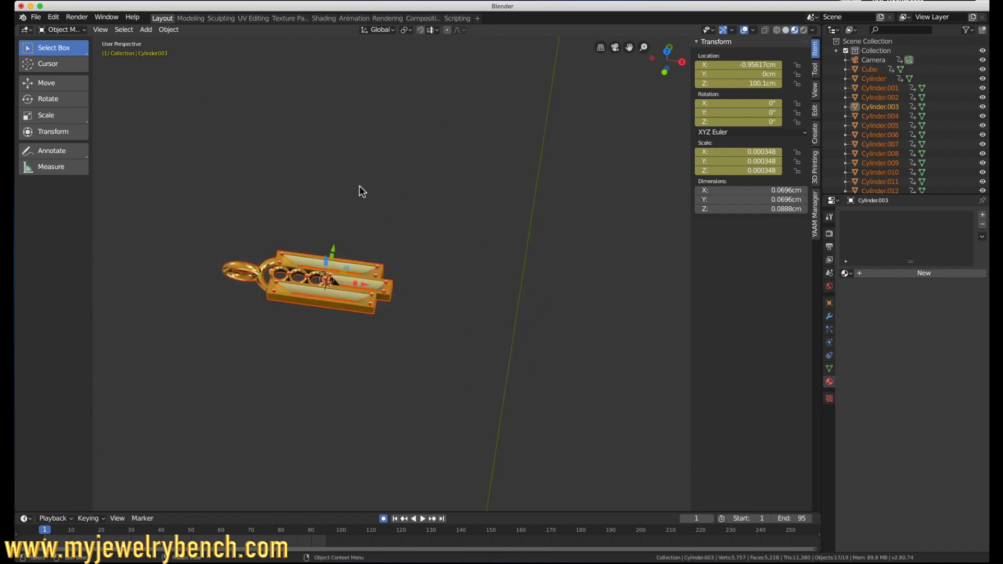
key("ctrl+j")
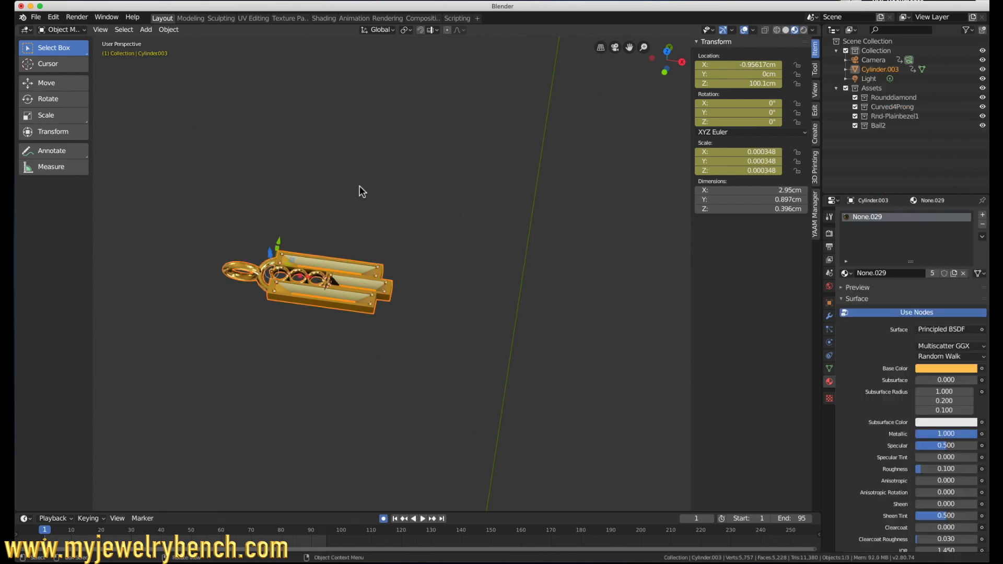
scroll(284, 209, "up", 5)
scroll(295, 283, "down", 3)
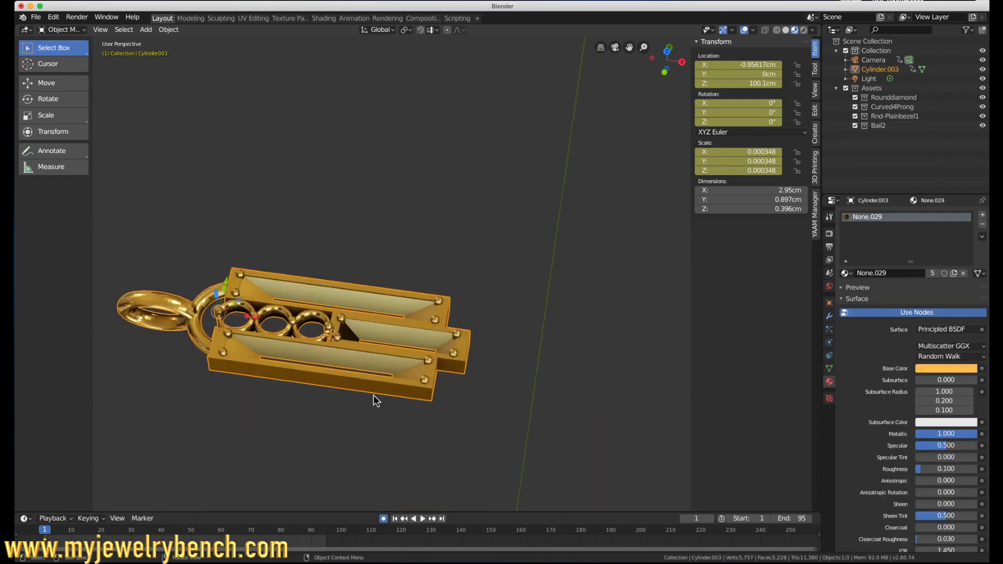
middle_click_drag(349, 369, 232, 392)
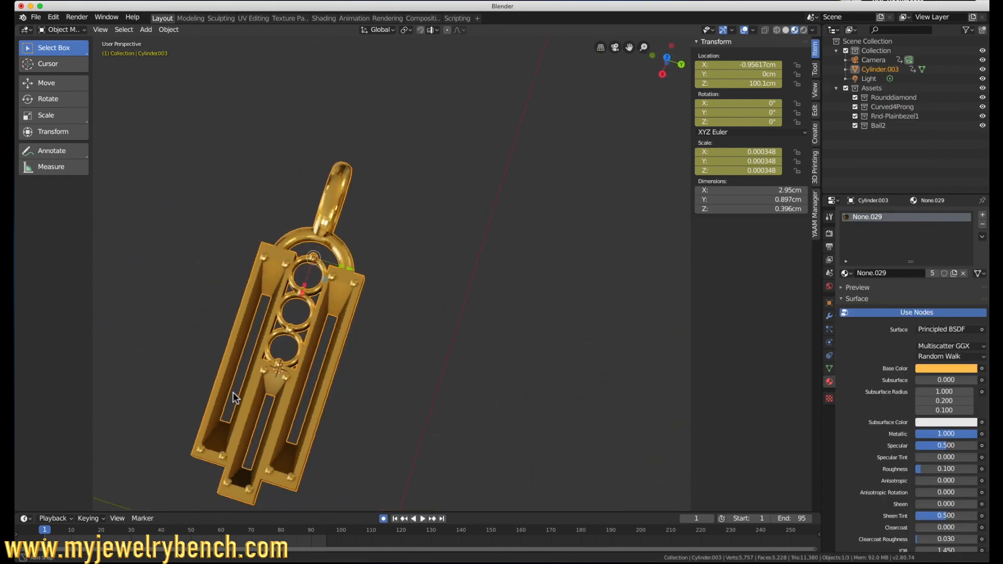
scroll(231, 297, "up", 5)
middle_click_drag(231, 296, 452, 279)
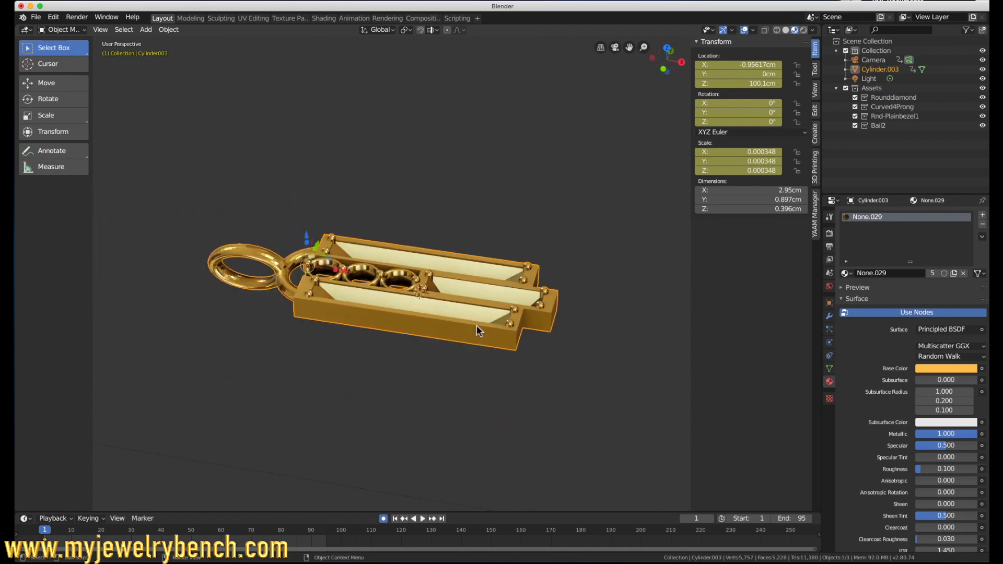
middle_click_drag(475, 328, 443, 277)
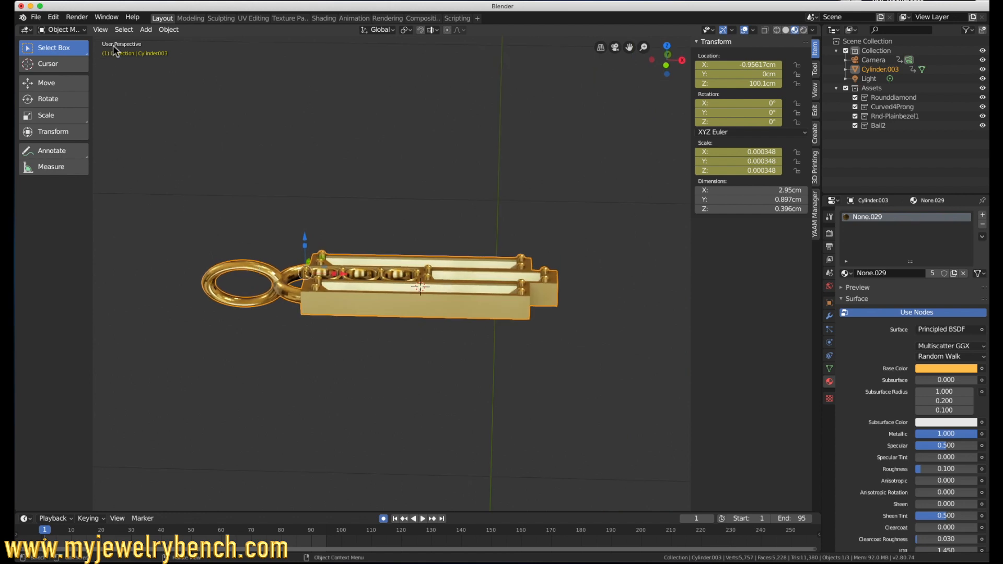
Step: Switch to the Modeling workspace and frame the whole pendant in a top orthographic view
left_click(191, 18)
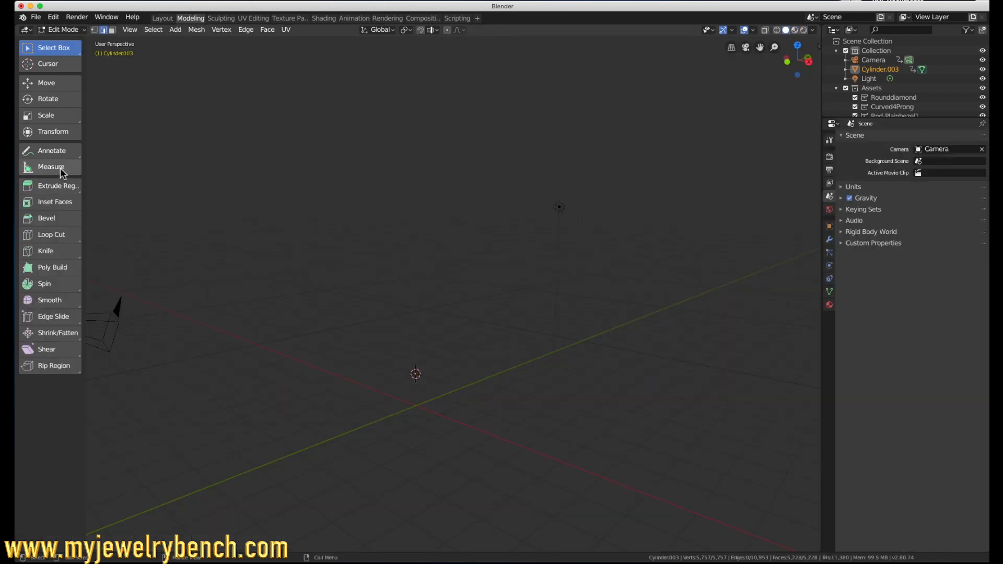
key("KP_7")
scroll(416, 369, "up", 6)
scroll(419, 456, "up", 8)
scroll(430, 413, "down", 5)
scroll(450, 295, "up", 1)
scroll(447, 324, "up", 3)
scroll(419, 354, "up", 8)
scroll(448, 387, "down", 8)
scroll(446, 436, "up", 2)
scroll(427, 461, "up", 2)
scroll(428, 461, "down", 2)
middle_click_drag(429, 458, 434, 439, "shift")
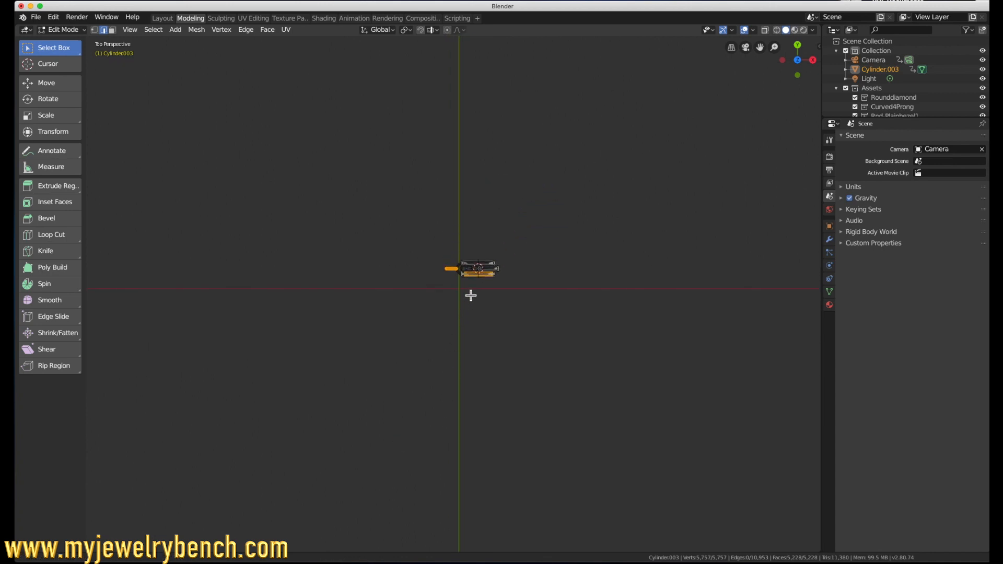
key("KP_5")
scroll(455, 293, "up", 6)
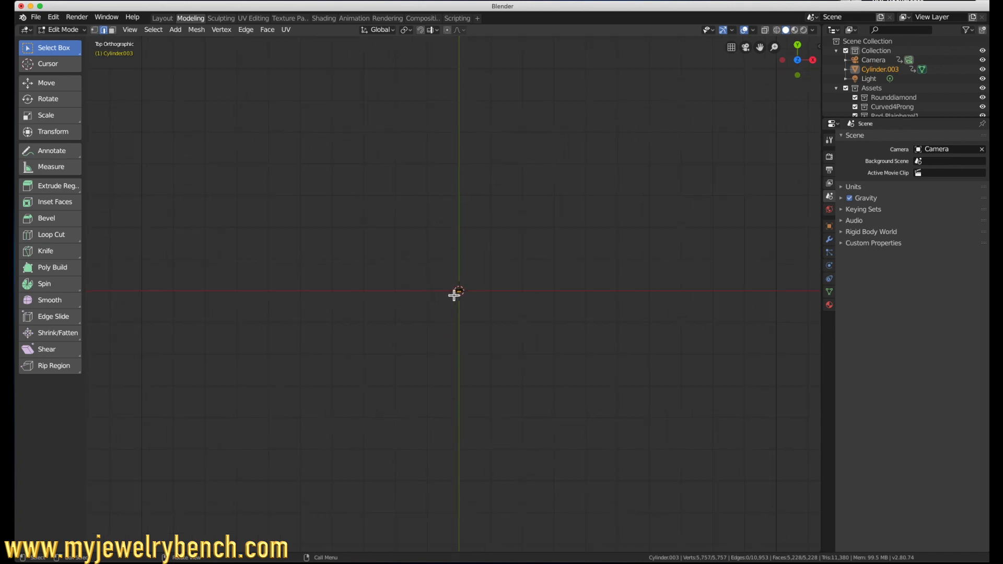
scroll(482, 316, "up", 5)
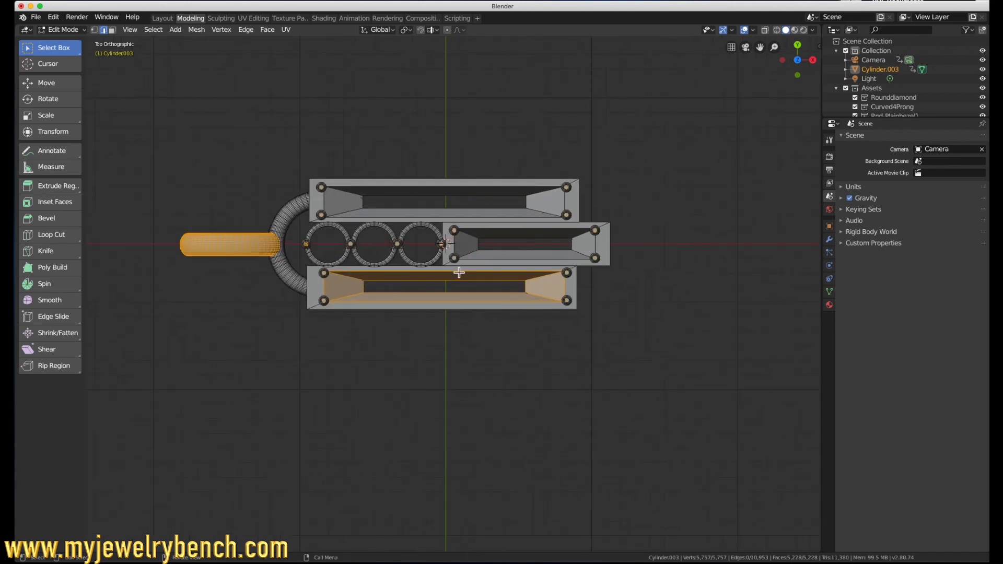
Step: Measure the lengthwise distance between the end prongs of all three slots in Edit Mode, and return to Object Mode
key("Tab")
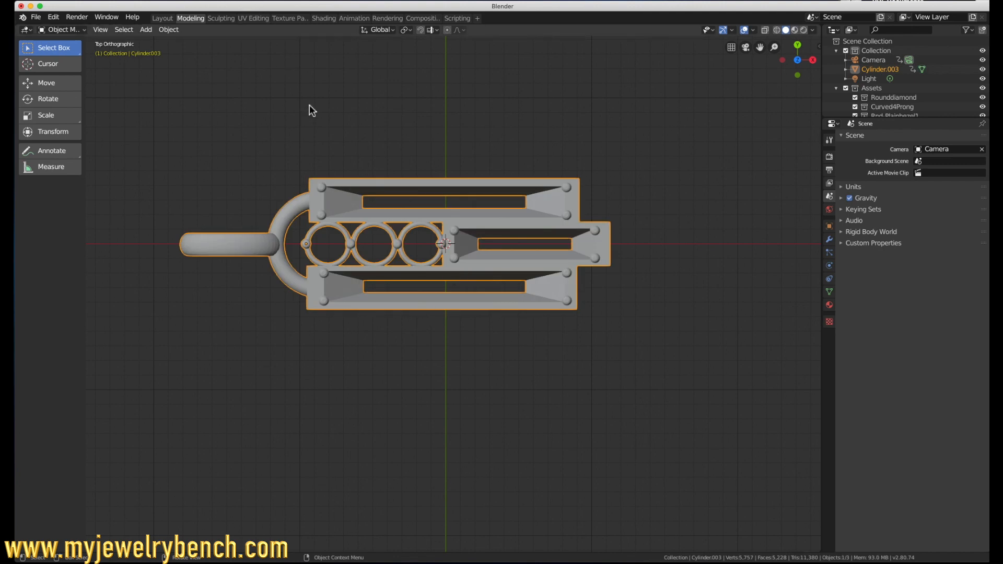
key("Tab")
key("a")
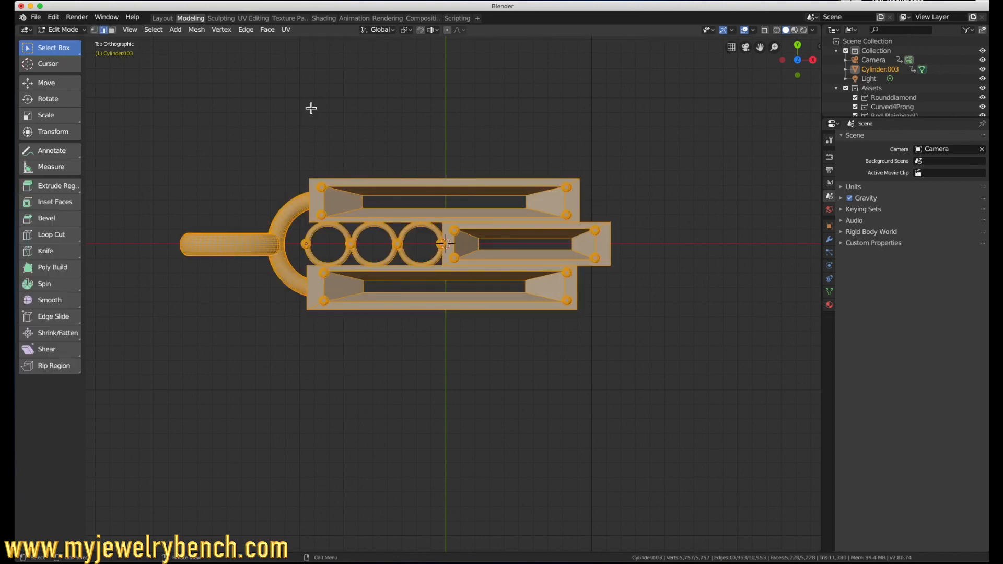
left_click(77, 172)
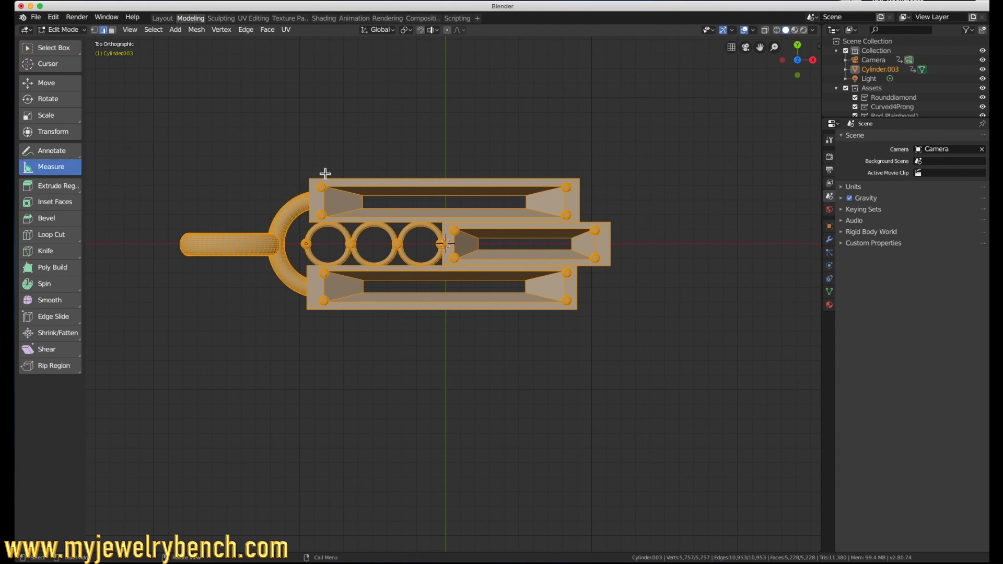
left_click_drag(326, 172, 570, 174)
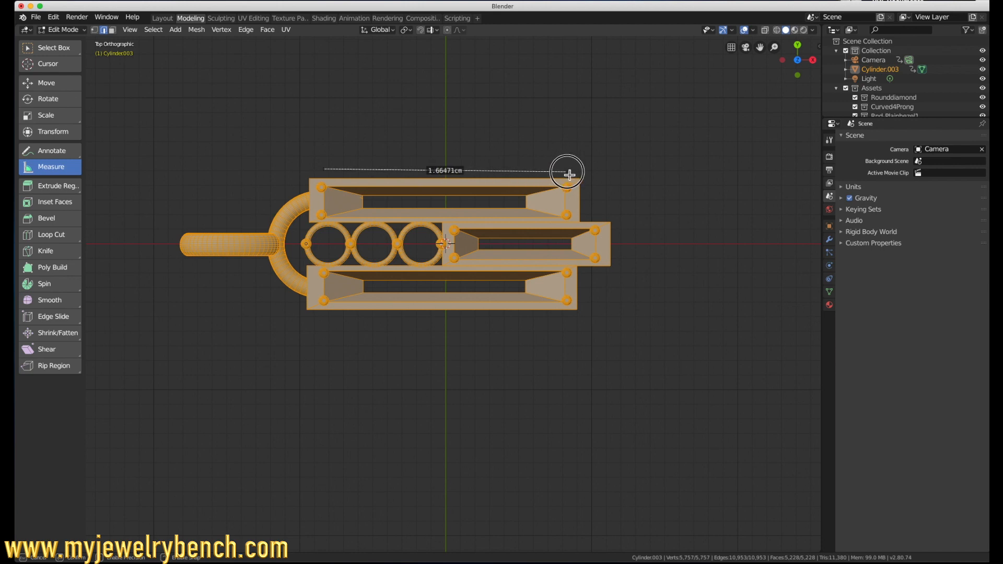
left_click_drag(570, 175, 566, 171)
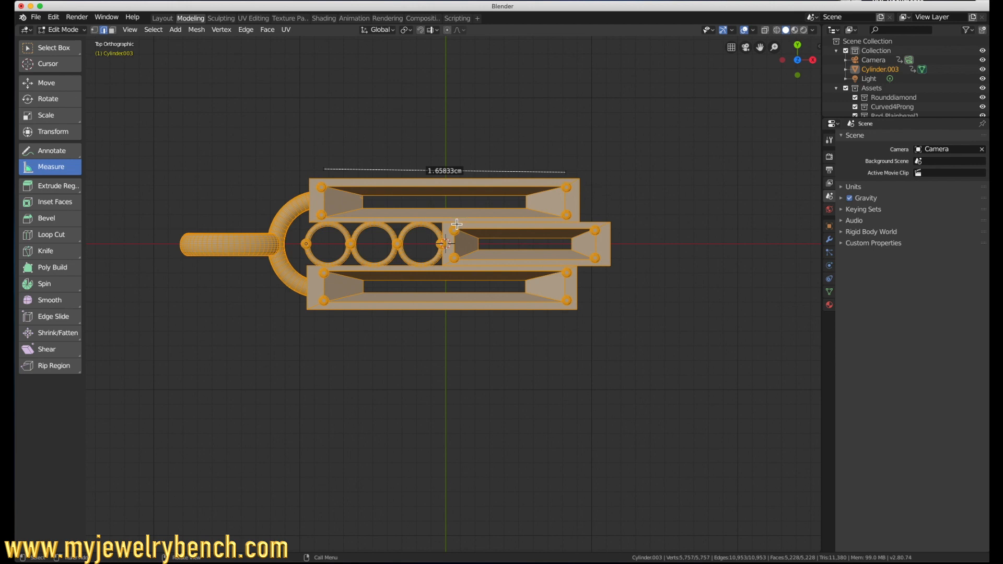
left_click_drag(457, 224, 593, 224)
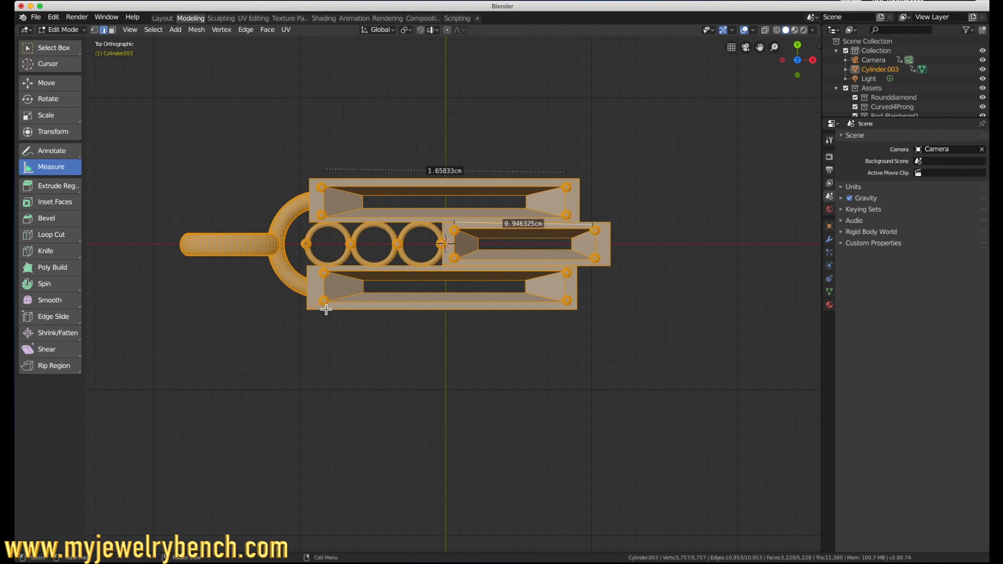
left_click_drag(326, 309, 567, 307)
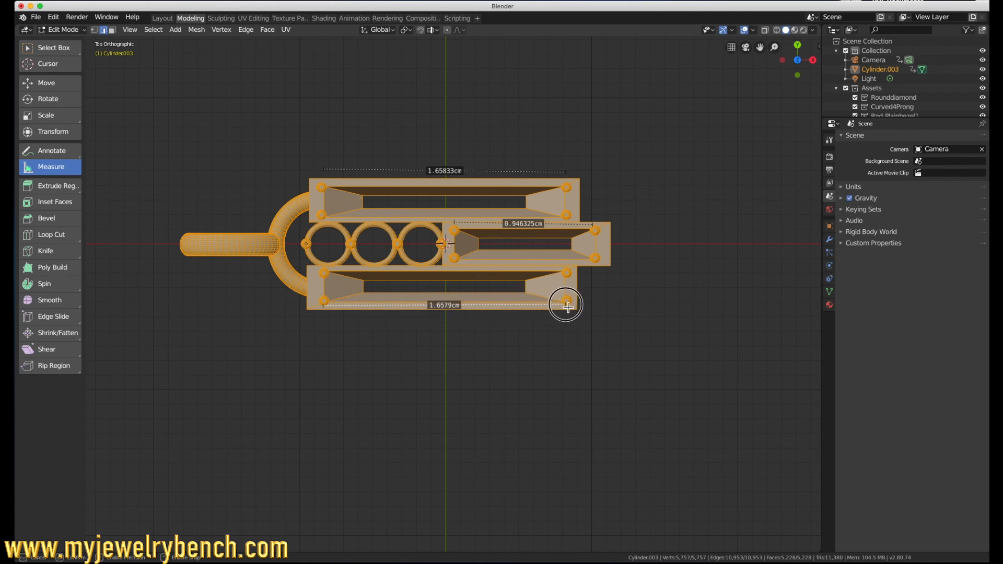
left_click_drag(567, 307, 567, 306)
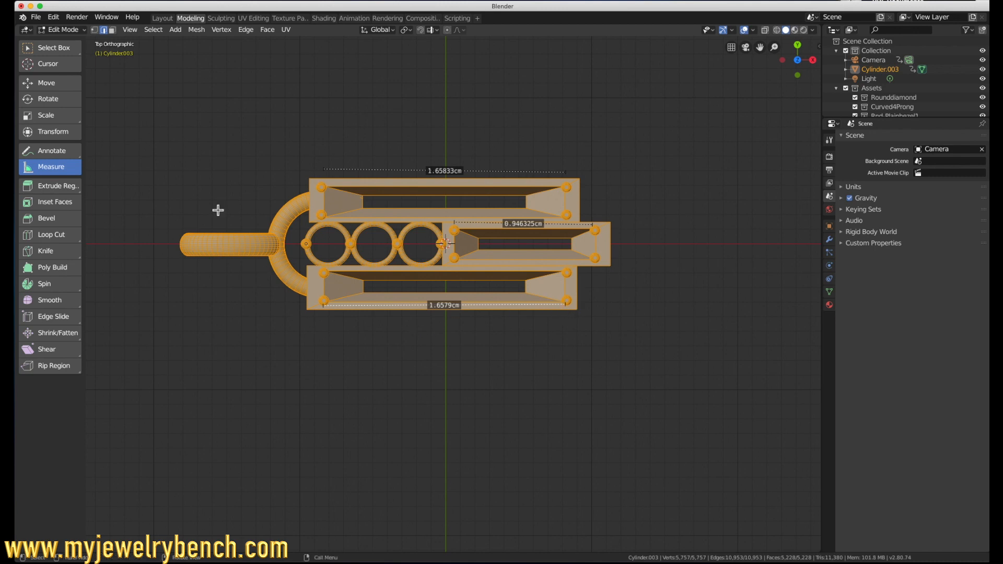
key("Tab")
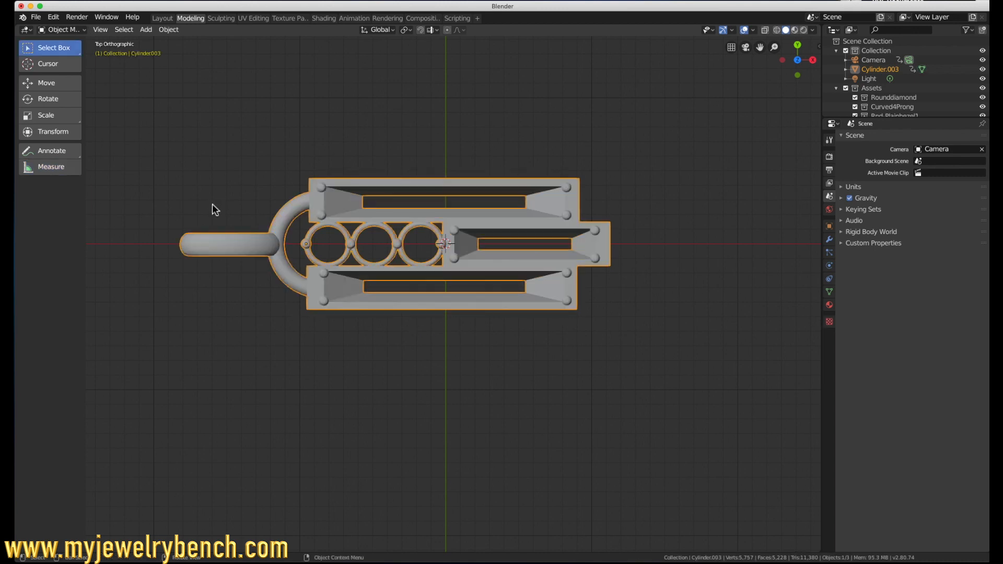
Step: Display the pendant in LookDev shading and apply Shade Smooth to it
middle_click_drag(323, 267, 245, 240)
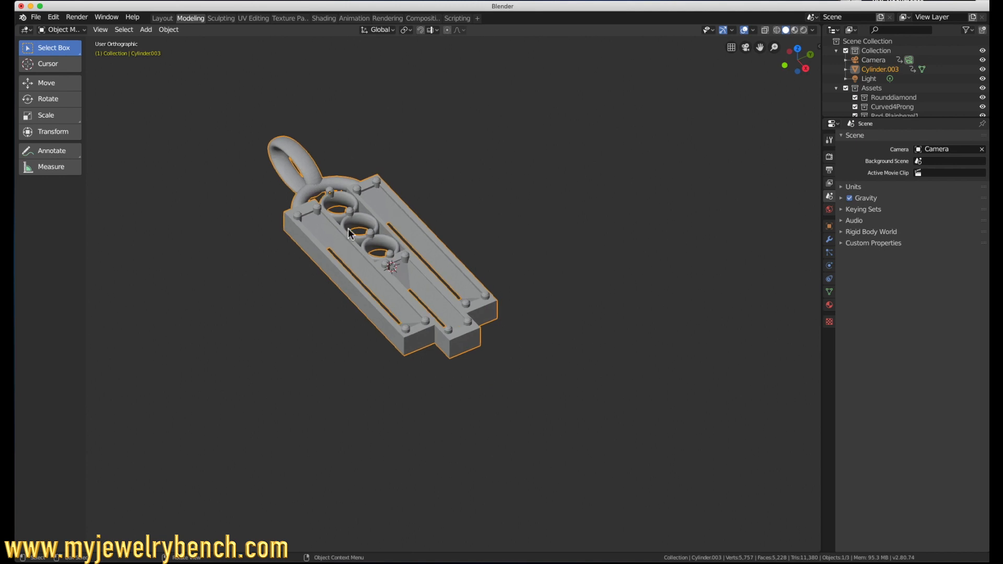
left_click(796, 31)
mouse_move(381, 248)
middle_mouse_down()
mouse_move(374, 276)
mouse_move(355, 284)
mouse_move(359, 271)
middle_mouse_up()
right_click(347, 101)
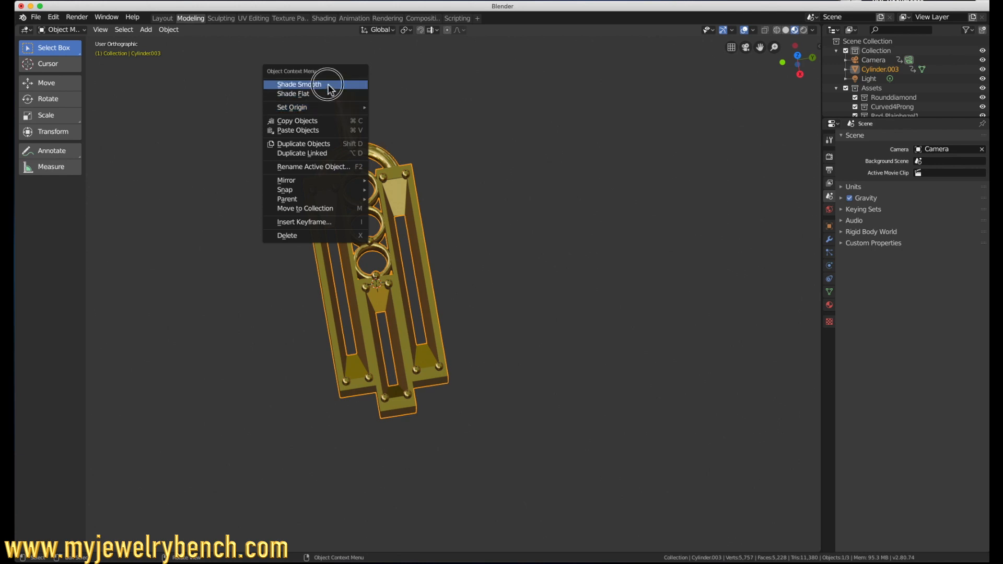
left_click(328, 87)
mouse_move(468, 171)
middle_mouse_down()
mouse_move(479, 167)
mouse_move(480, 129)
mouse_move(459, 154)
middle_mouse_up()
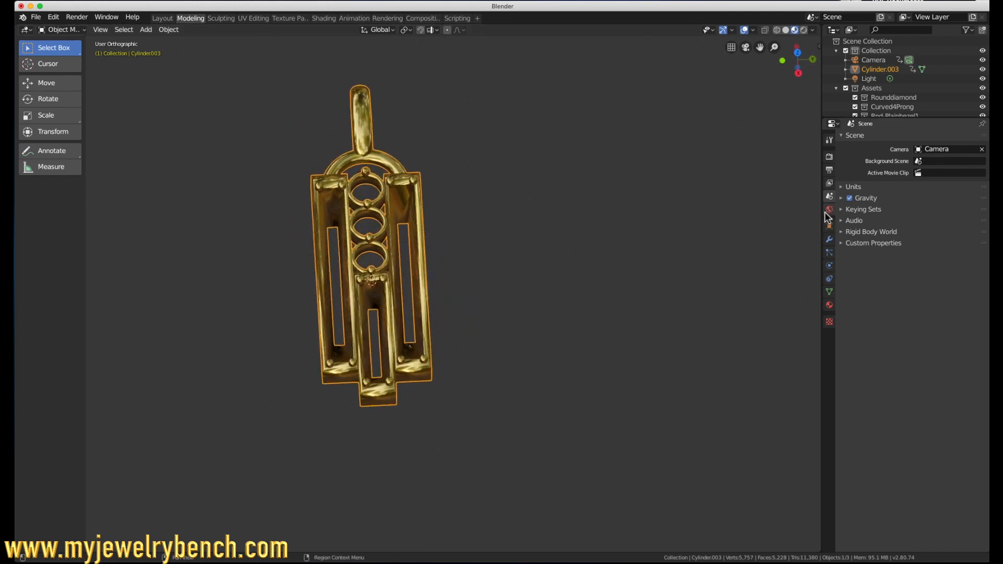
Step: Add an Edge Split modifier to the pendant to sharpen its smoothed edges
left_click(828, 241)
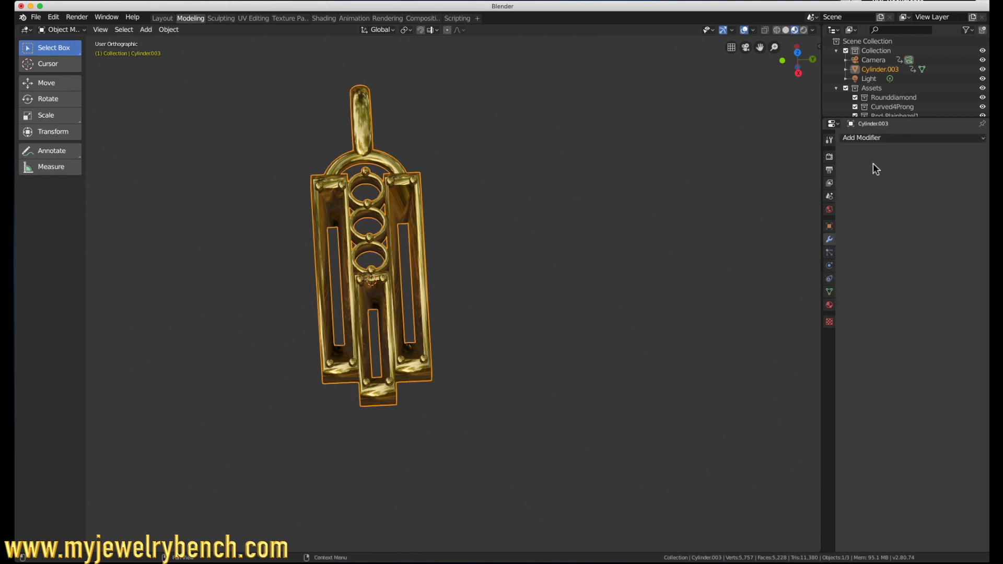
left_click(871, 139)
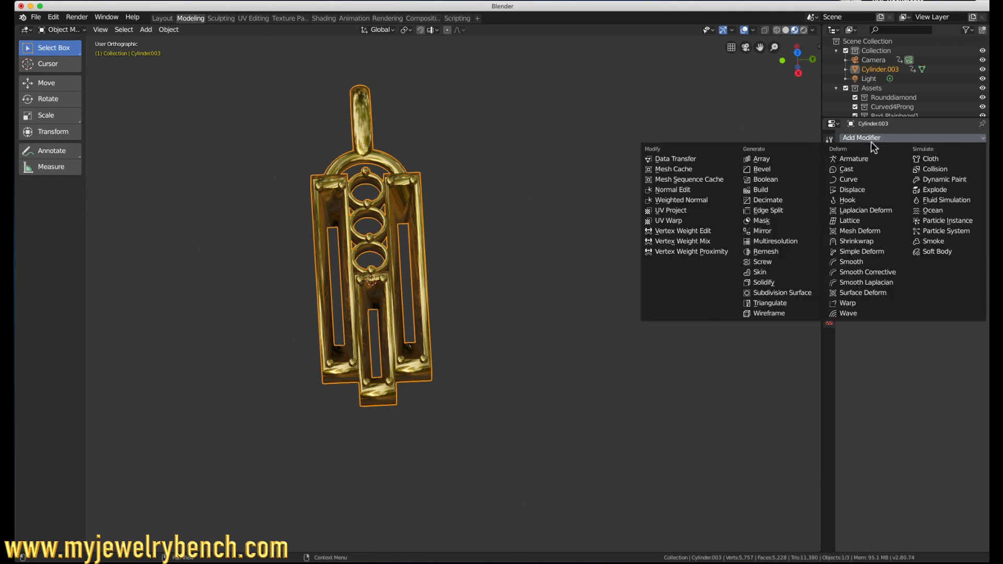
left_click(777, 211)
mouse_move(375, 282)
middle_mouse_down()
mouse_move(382, 253)
mouse_move(409, 237)
mouse_move(461, 239)
mouse_move(449, 286)
mouse_move(414, 302)
mouse_move(370, 292)
mouse_move(361, 271)
middle_mouse_up()
Step: Start an STL export of the selected pendant with the export scale set to 10
left_click(36, 17)
mouse_move(52, 152)
left_click(177, 217)
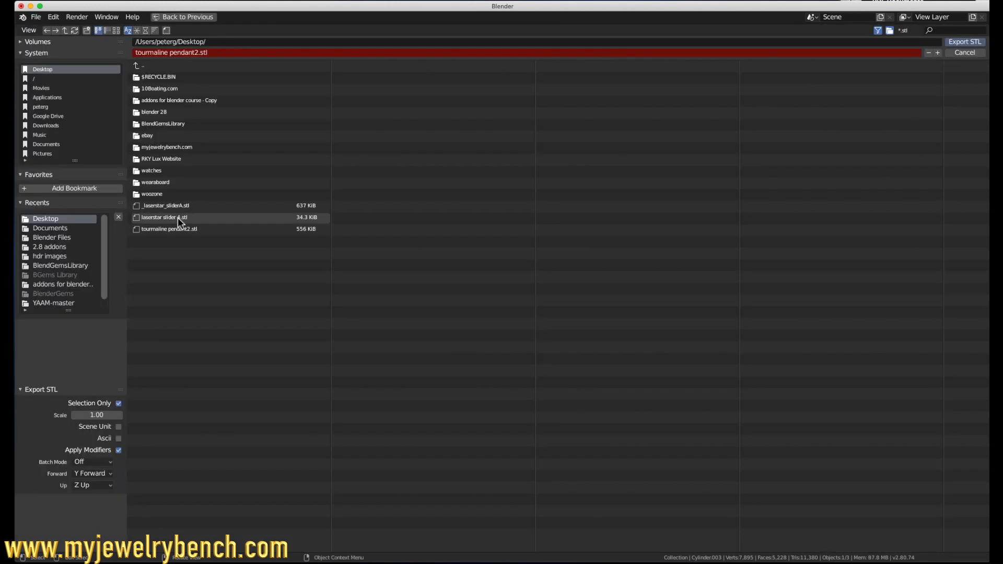
left_click(108, 416)
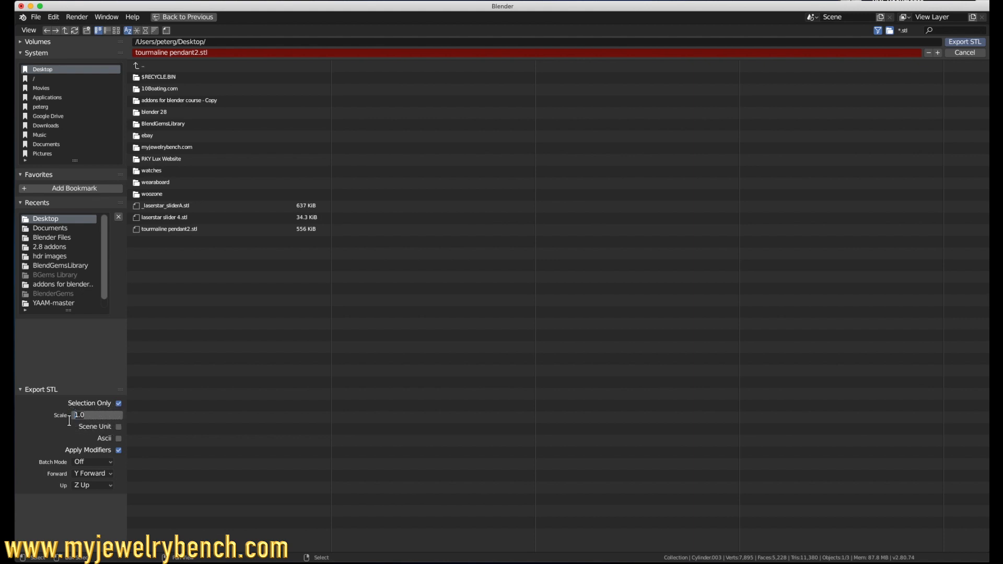
key("Return")
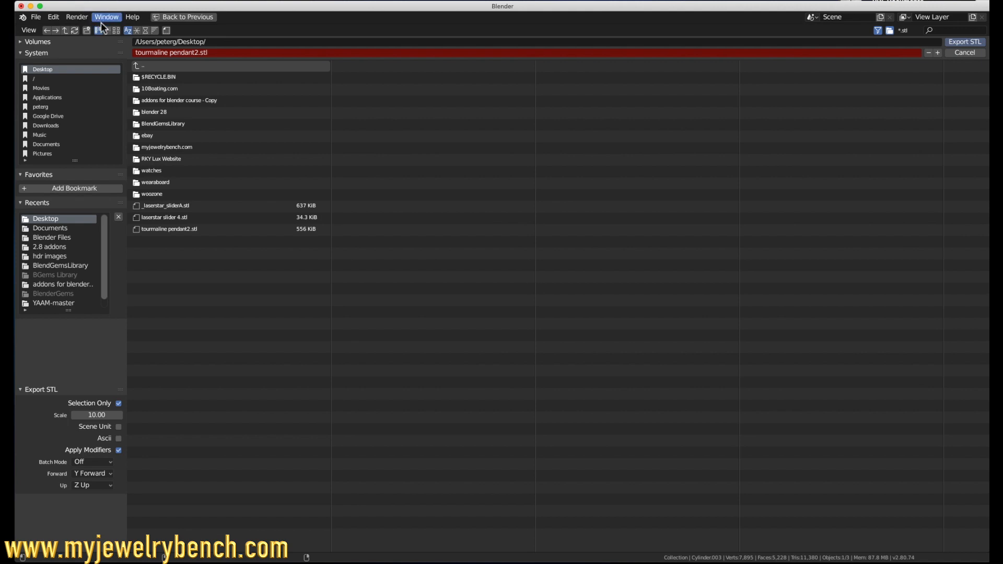
Step: Name the export file tourmaline pendant3.stl and export it to the Desktop
left_click(199, 54)
left_click(200, 54)
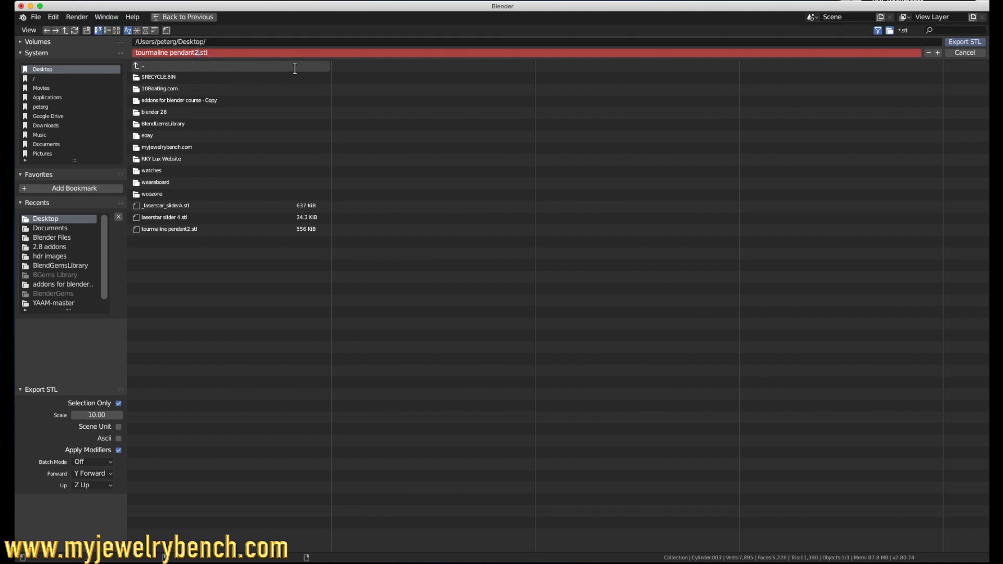
key("Return")
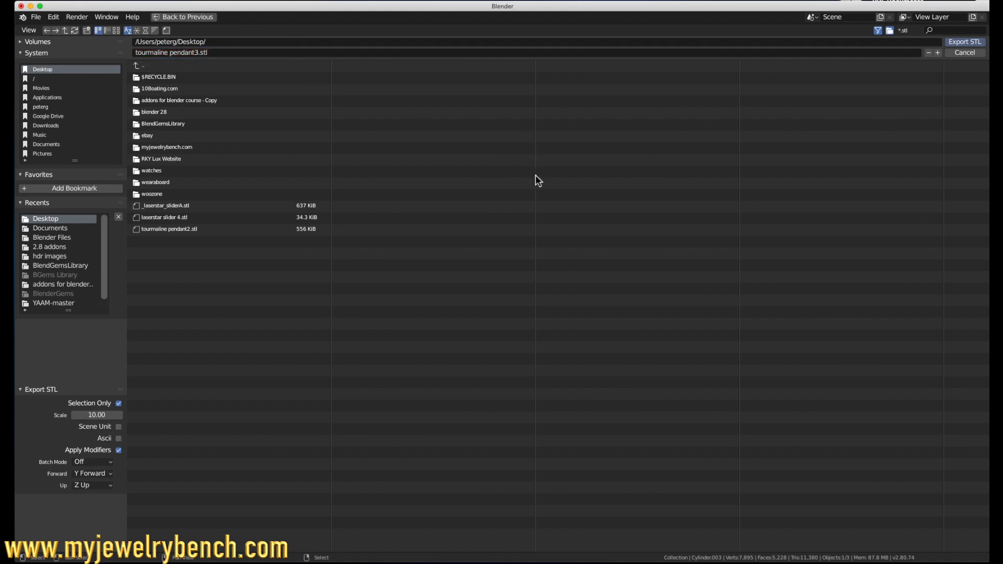
left_click(962, 43)
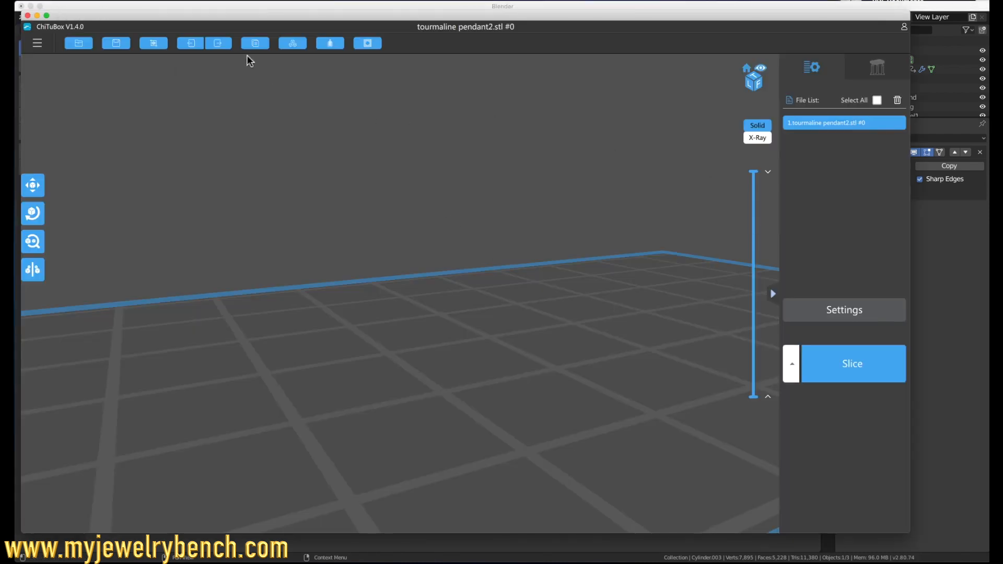
Step: In ChiTuBox, remove the loaded tourmaline pendant2.stl from the file list
left_click(37, 42)
left_click(42, 98)
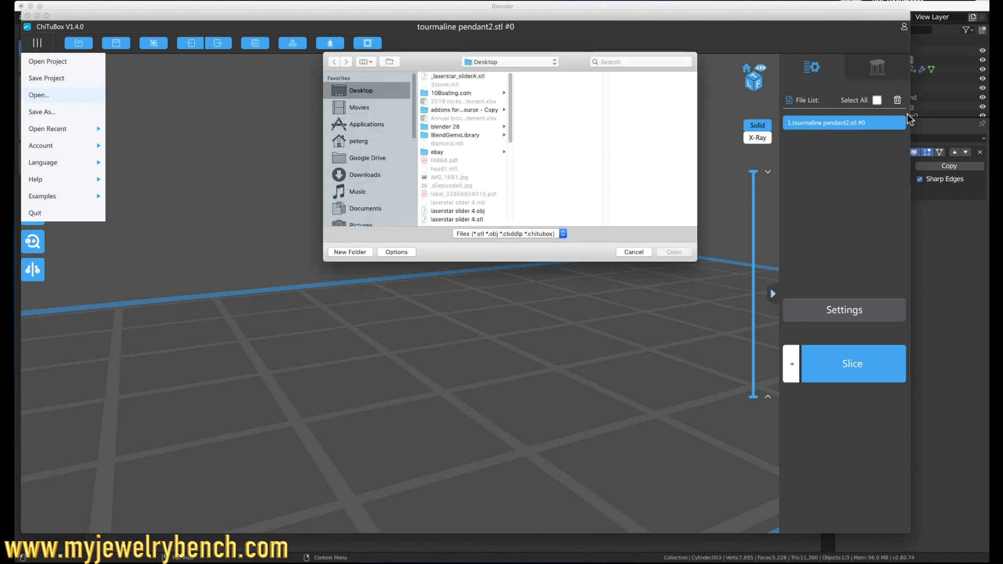
left_click(634, 252)
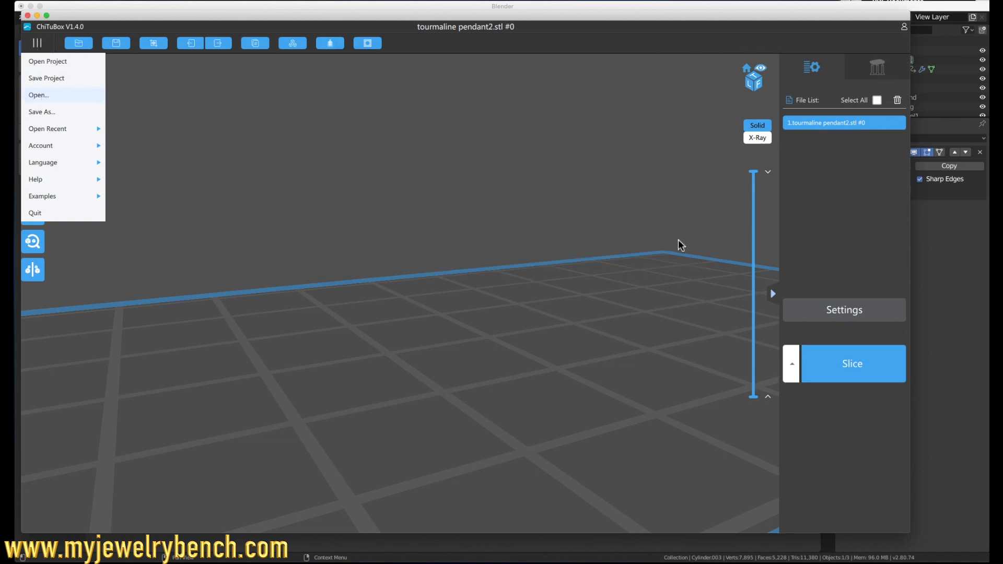
left_click(899, 101)
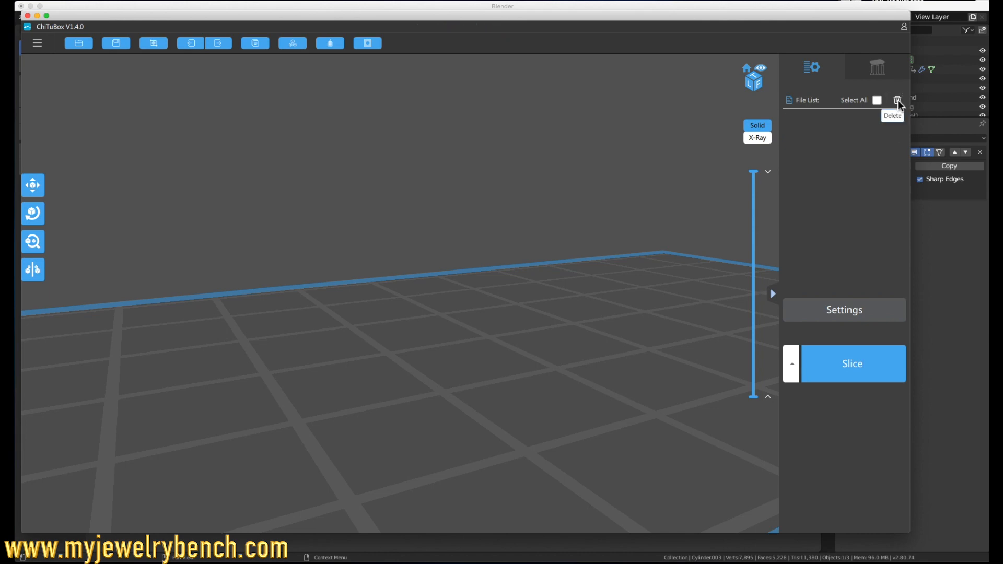
Step: Load tourmaline pendant2.stl from the Desktop, check its dimensions with the Scale tool, and remove it from the file list
left_click(35, 47)
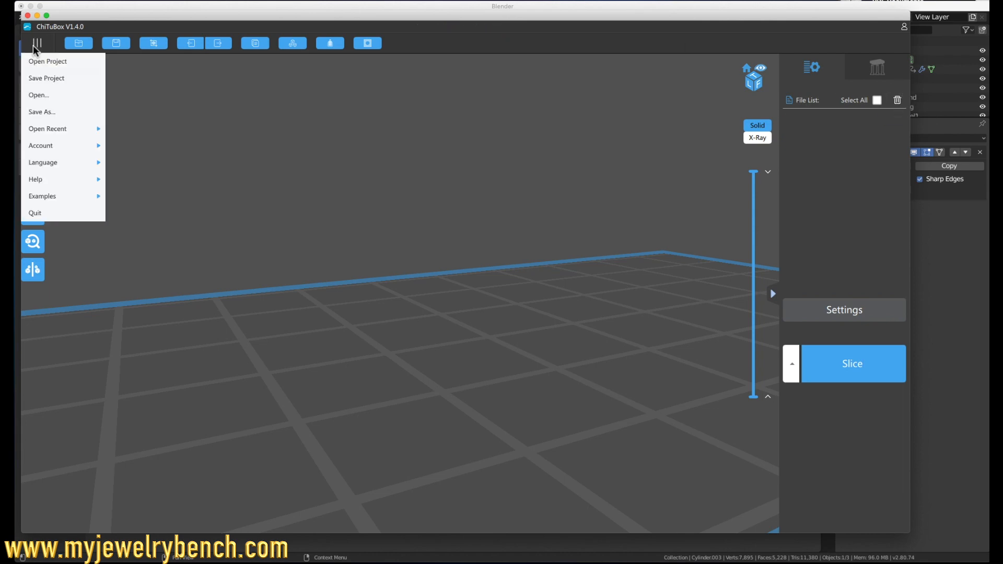
left_click(44, 96)
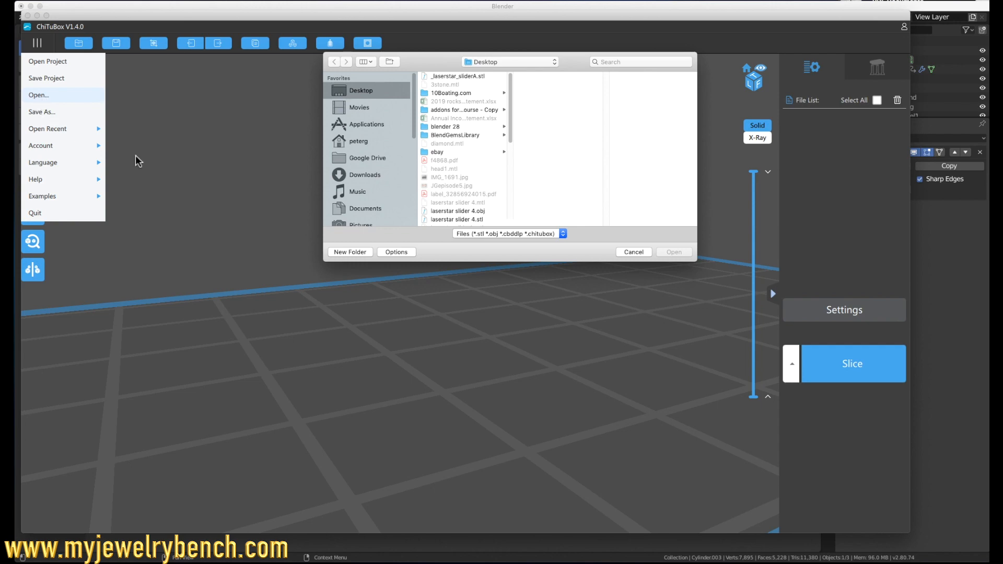
scroll(467, 171, "down", 10)
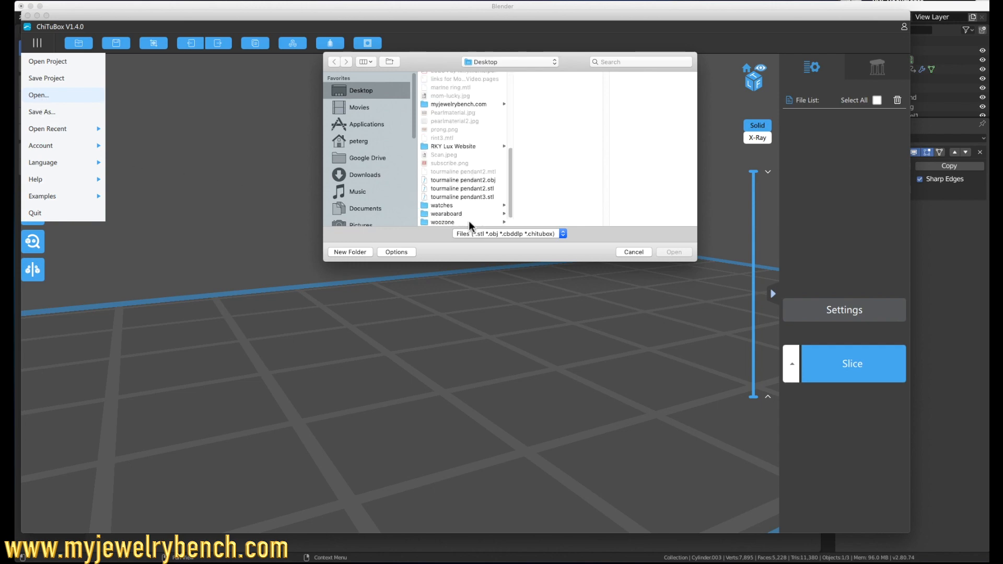
left_click(467, 189)
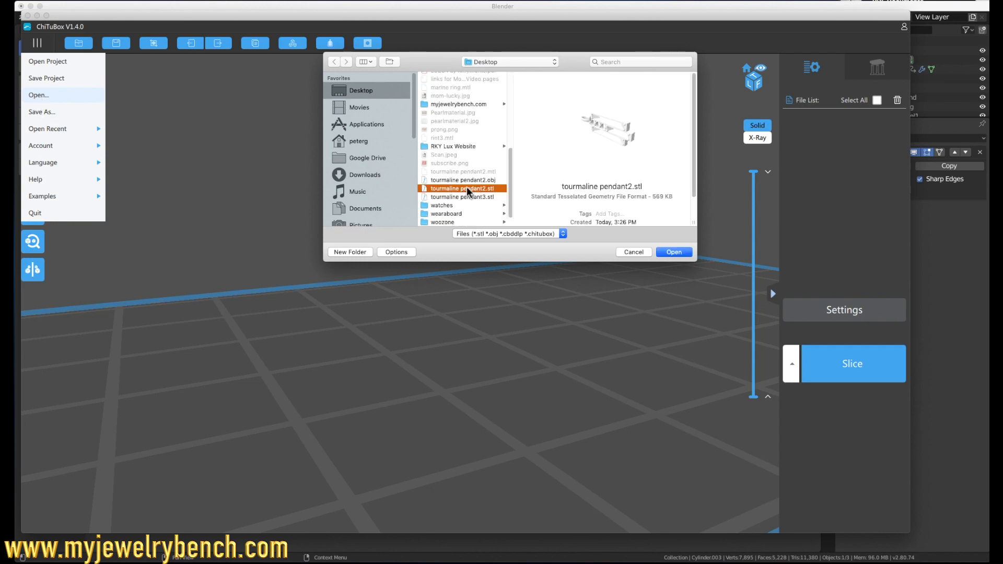
left_click(674, 252)
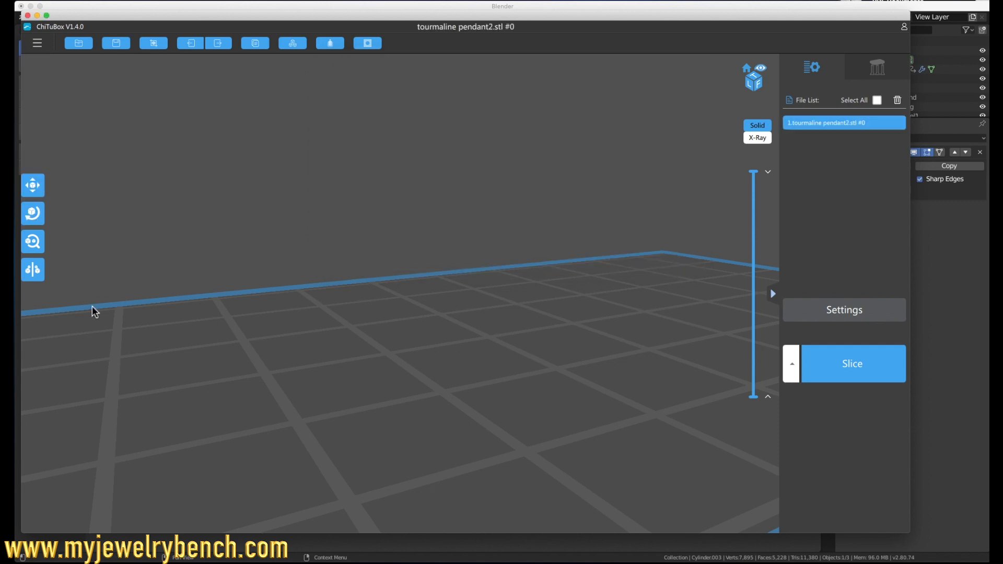
left_click(32, 243)
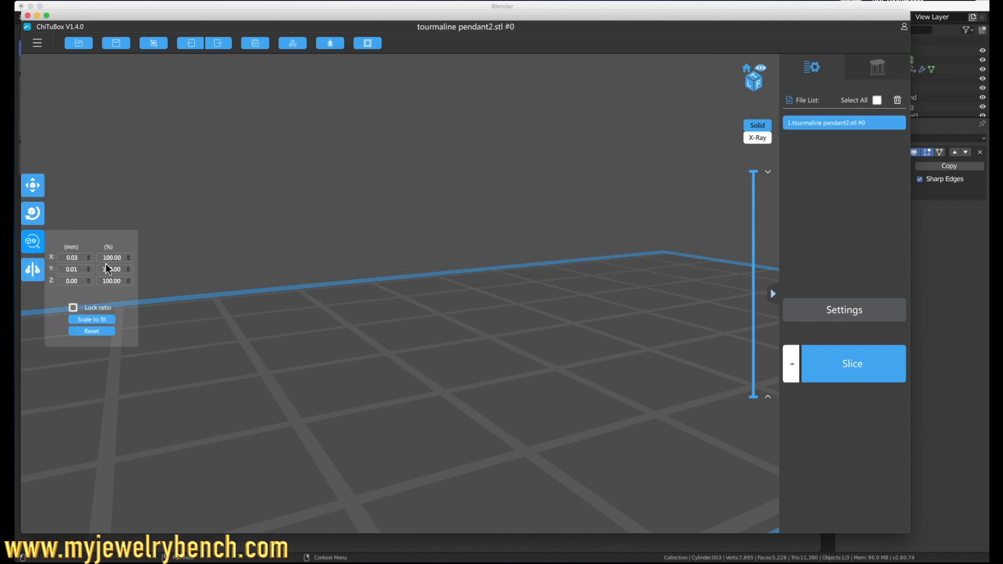
left_click(899, 103)
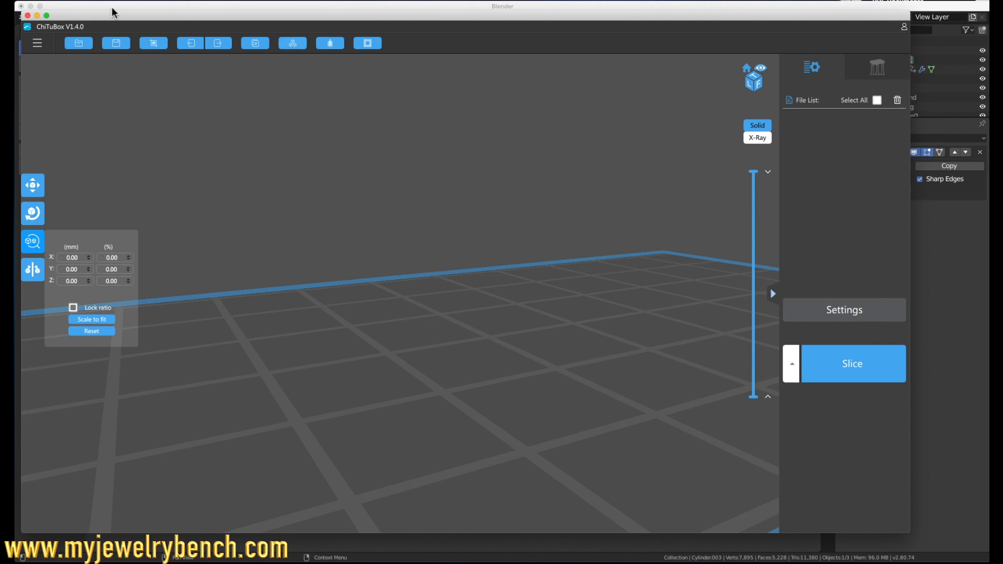
Step: Load tourmaline pendant3.stl from the Desktop onto the build plate
left_click(37, 42)
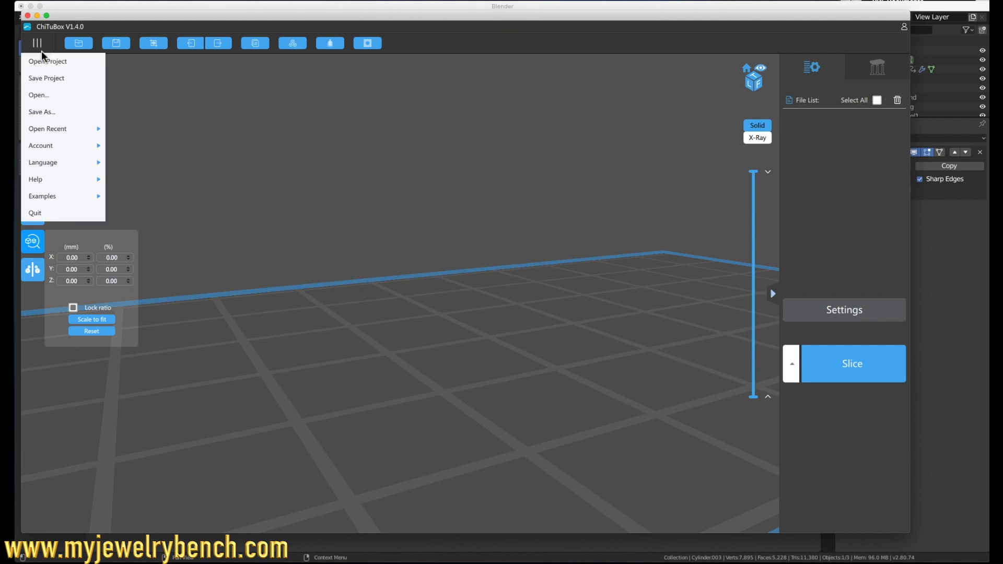
left_click(39, 95)
scroll(473, 219, "down", 5)
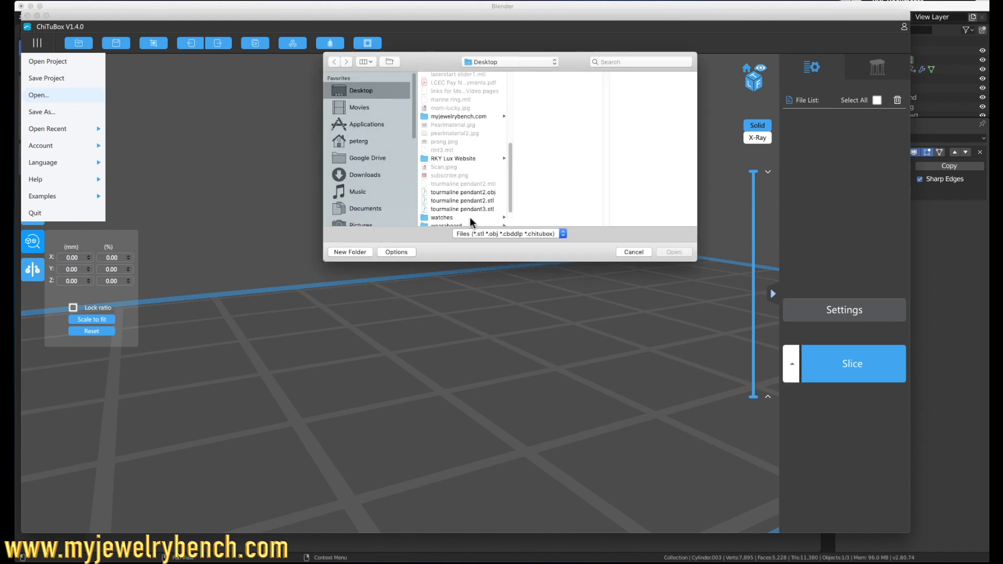
left_click(479, 211)
left_click(672, 252)
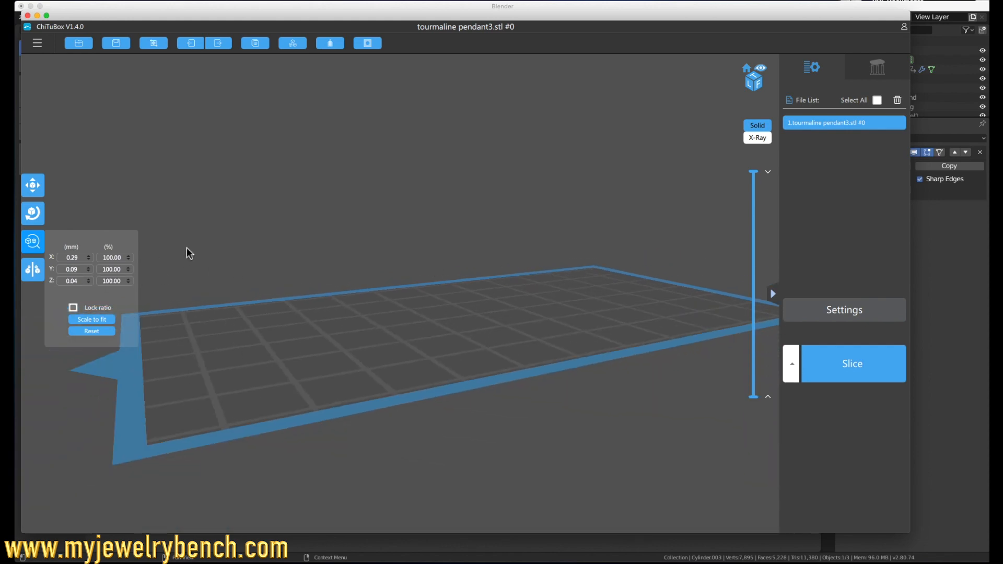
Step: Enlarge the pendant proportionally to a Y size of 10.09 mm
scroll(188, 249, "down", 5)
scroll(266, 262, "up", 3)
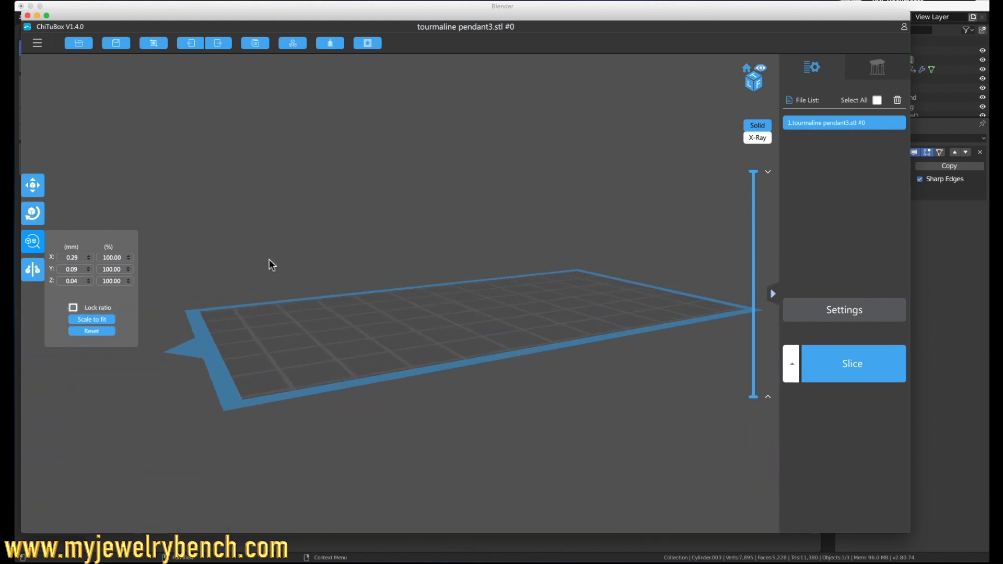
left_click(89, 269)
left_click(89, 268)
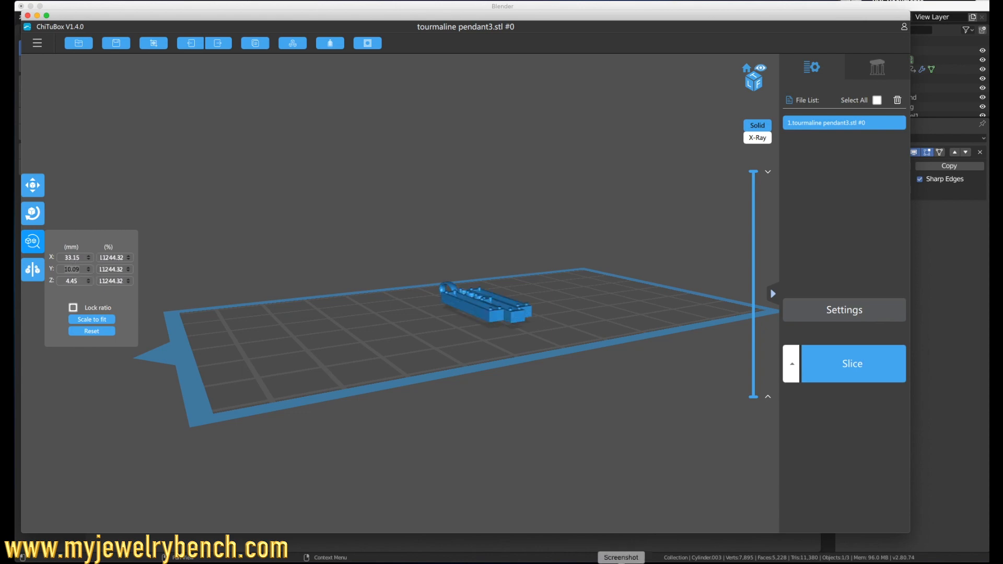
Step: Switch back to Blender and measure the pendant's full length, including the bail, from the top view in Edit Mode
left_click(893, 6)
middle_click_drag(373, 186, 441, 174)
key("KP_7")
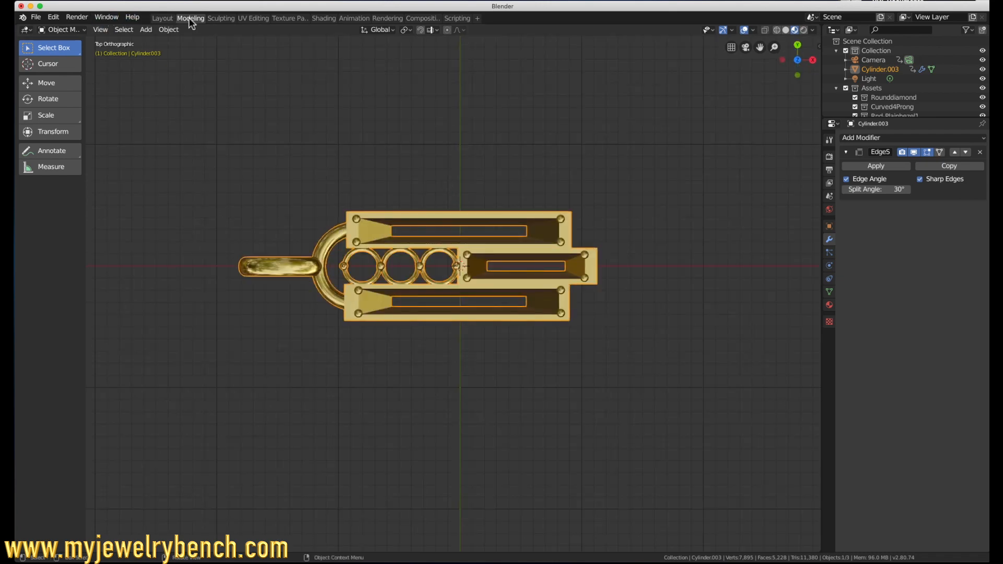
left_click(295, 202)
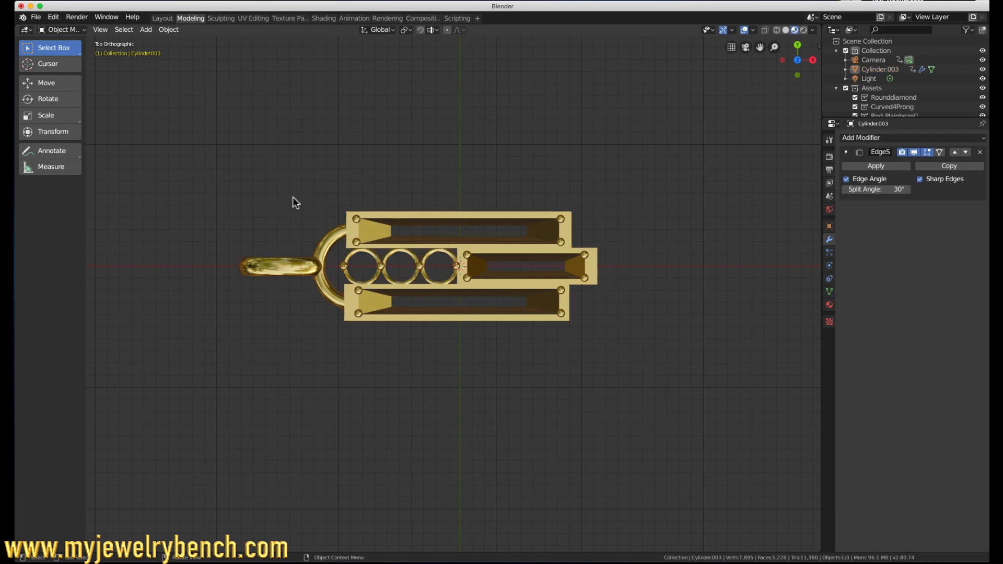
key("Tab")
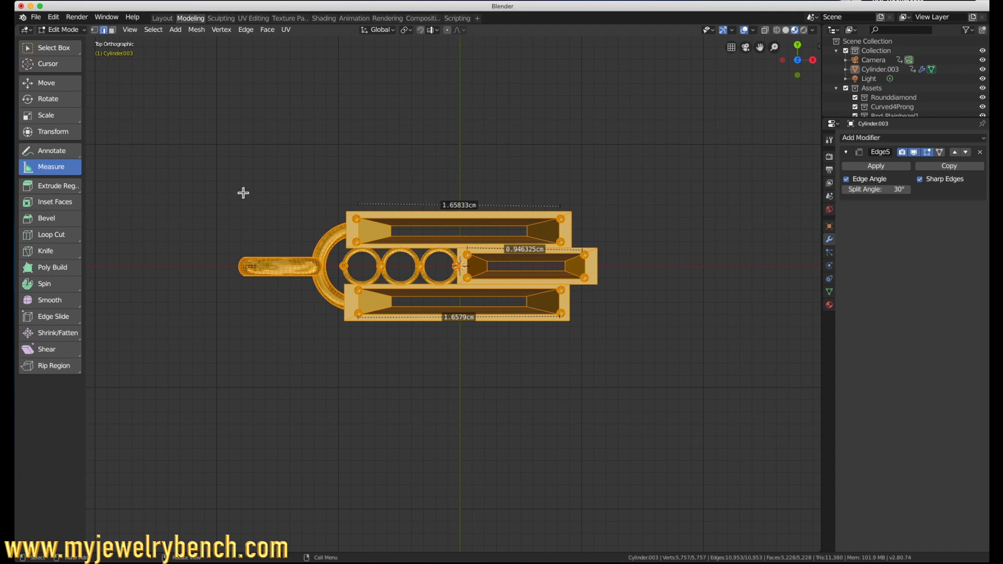
left_click_drag(240, 170, 596, 243)
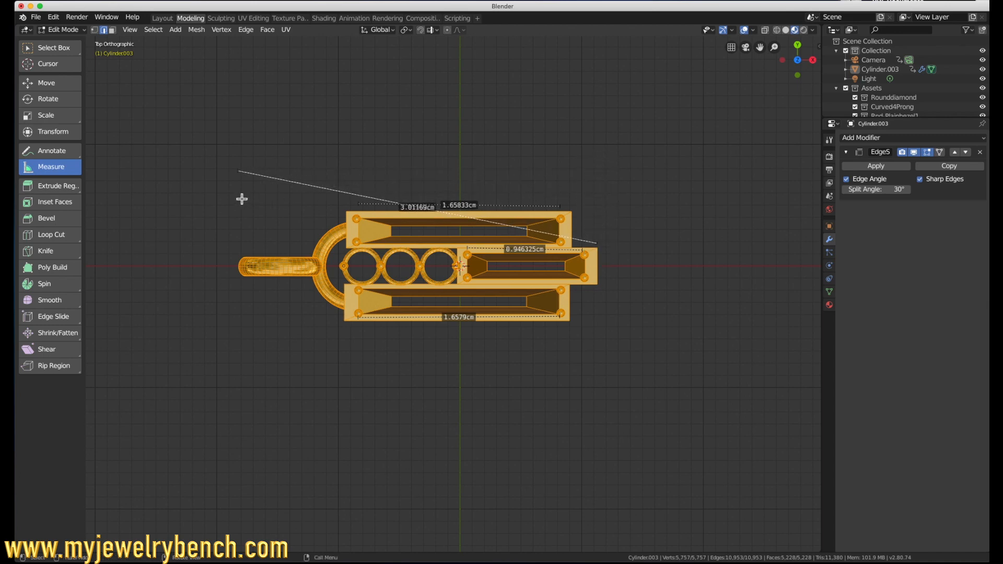
left_click_drag(239, 173, 241, 248)
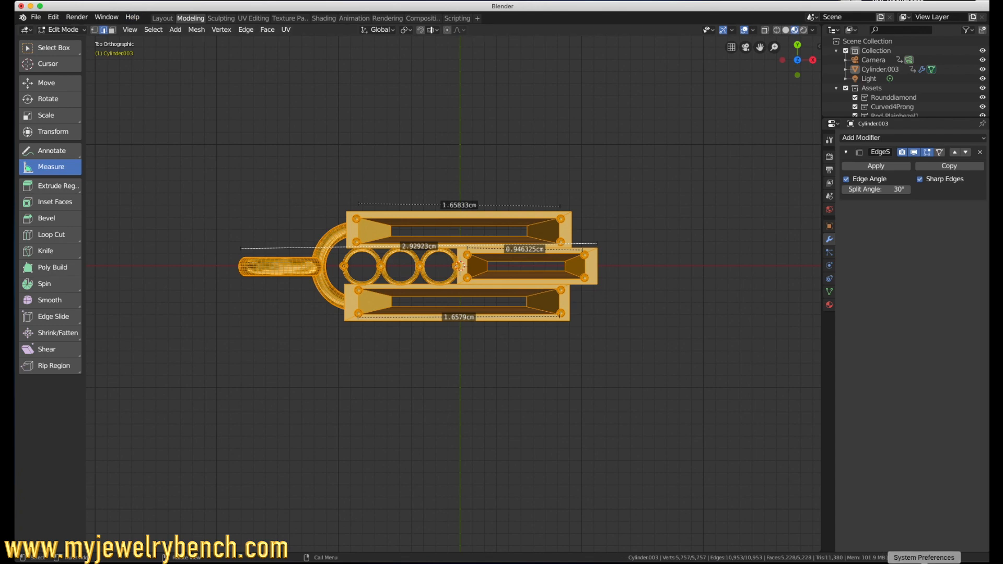
Step: Switch to ChiTuBox and scale the pendant proportionally to an X size of 29.5 mm
left_click(946, 561)
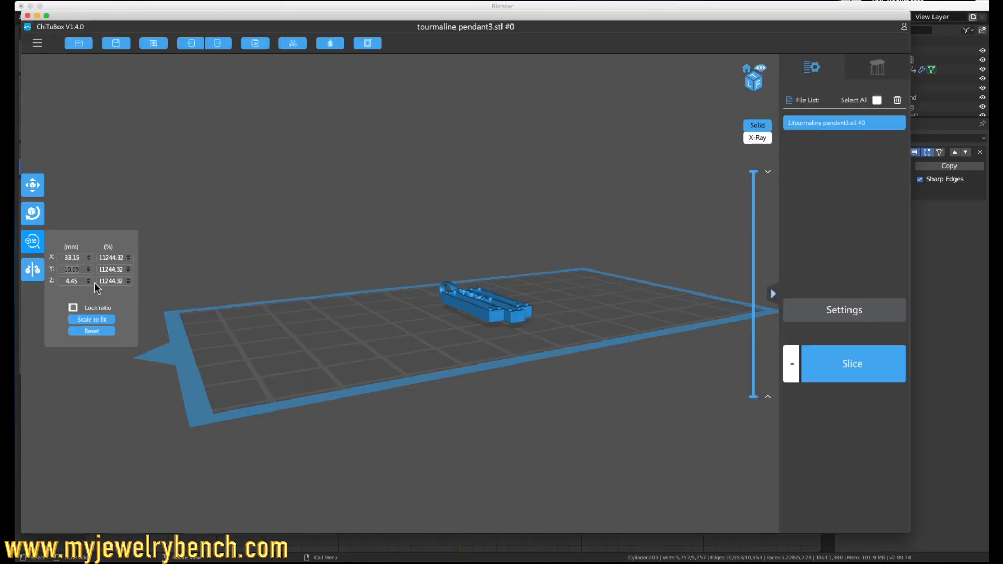
left_click(87, 257)
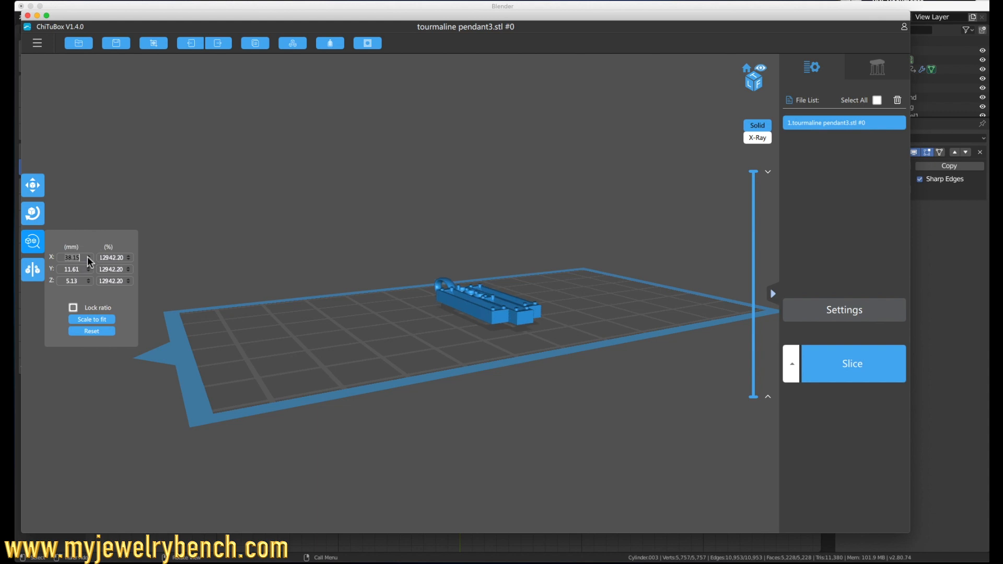
left_click(88, 260)
left_click(89, 260)
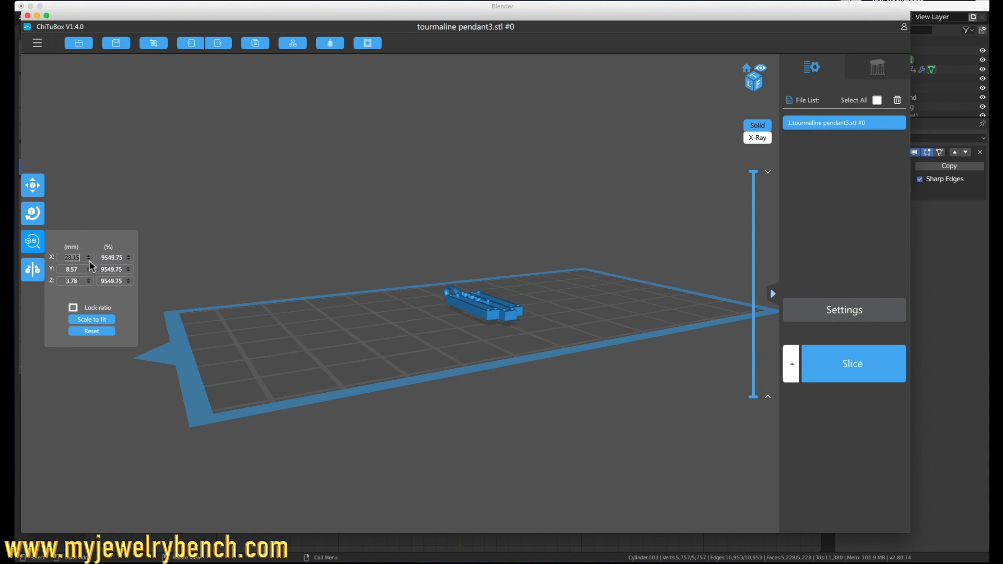
left_click(81, 258)
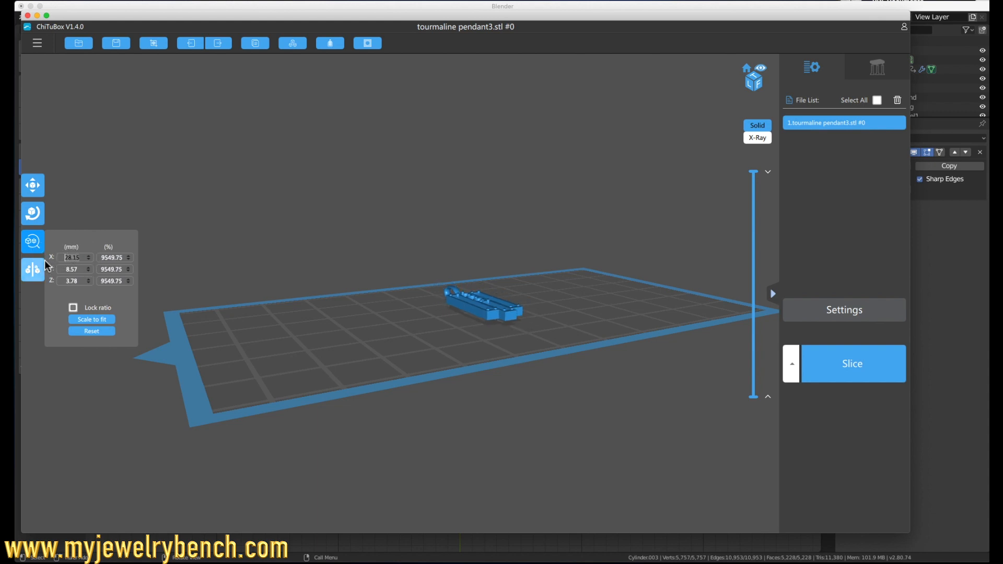
type("29.5")
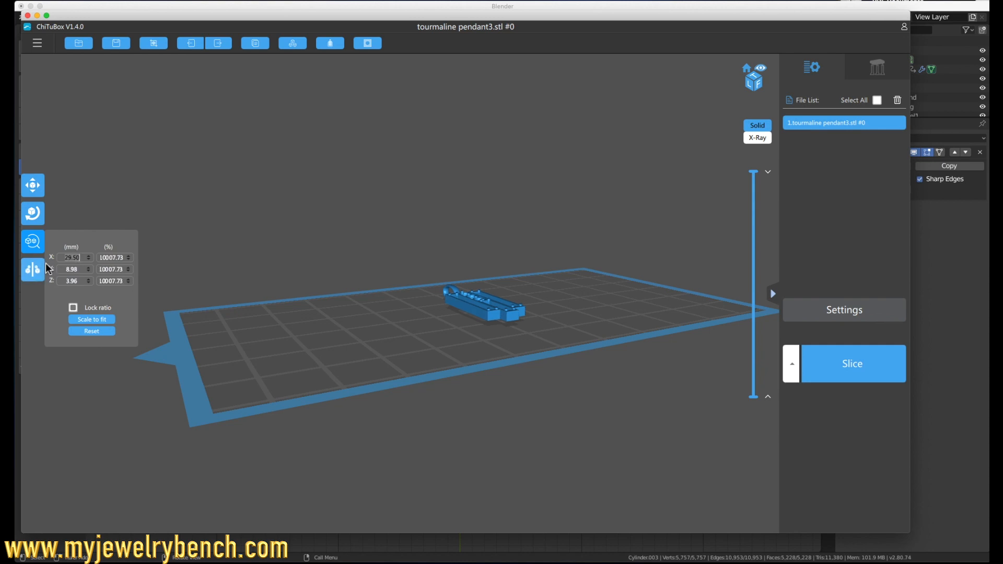
Step: Set the Z lift height for the pendant's supports to 4 mm
left_click_drag(403, 300, 397, 321)
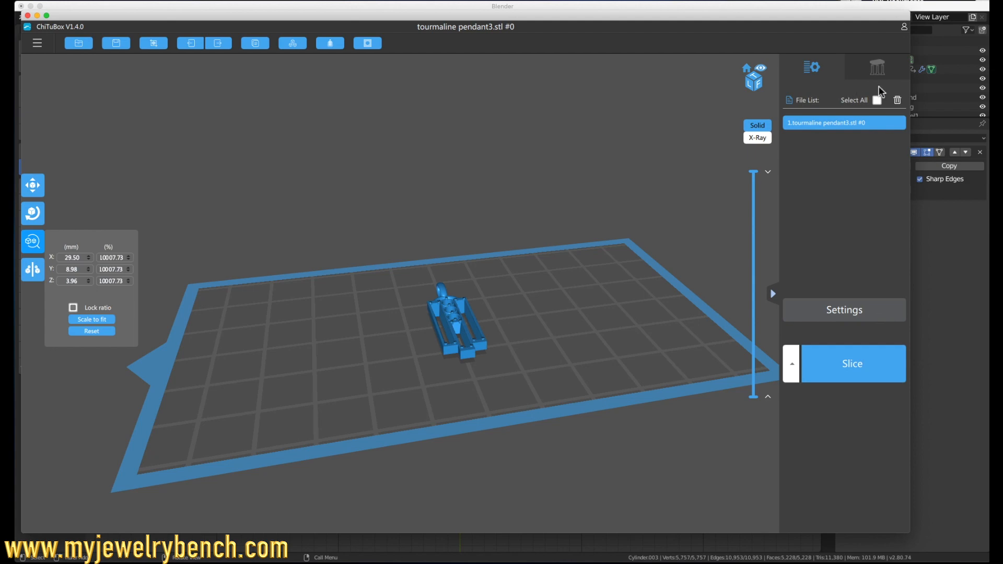
left_click(866, 74)
left_click(899, 101)
left_click(899, 98)
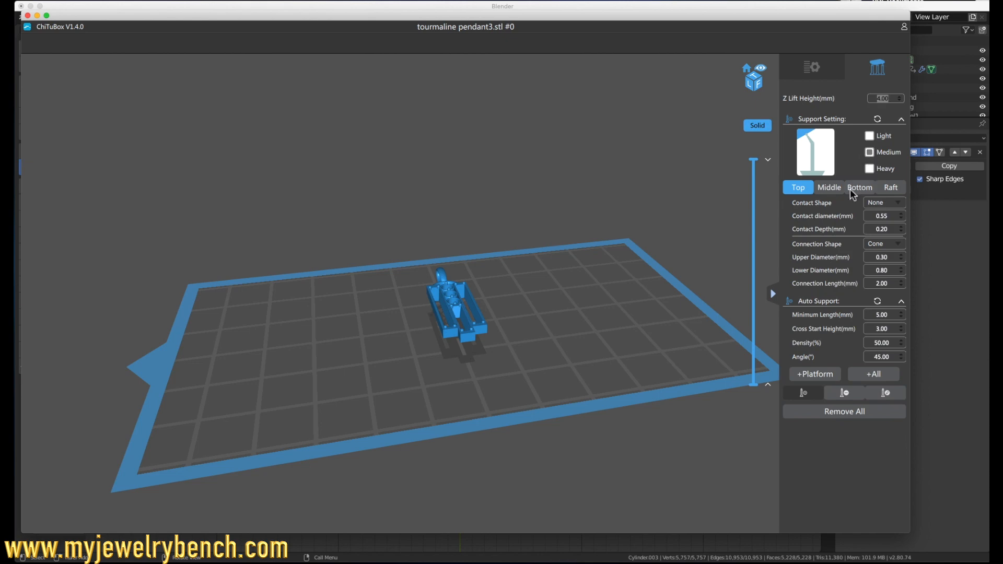
Step: Generate automatic platform supports under the flat-lying pendant and recheck its scaled dimensions
left_click(808, 375)
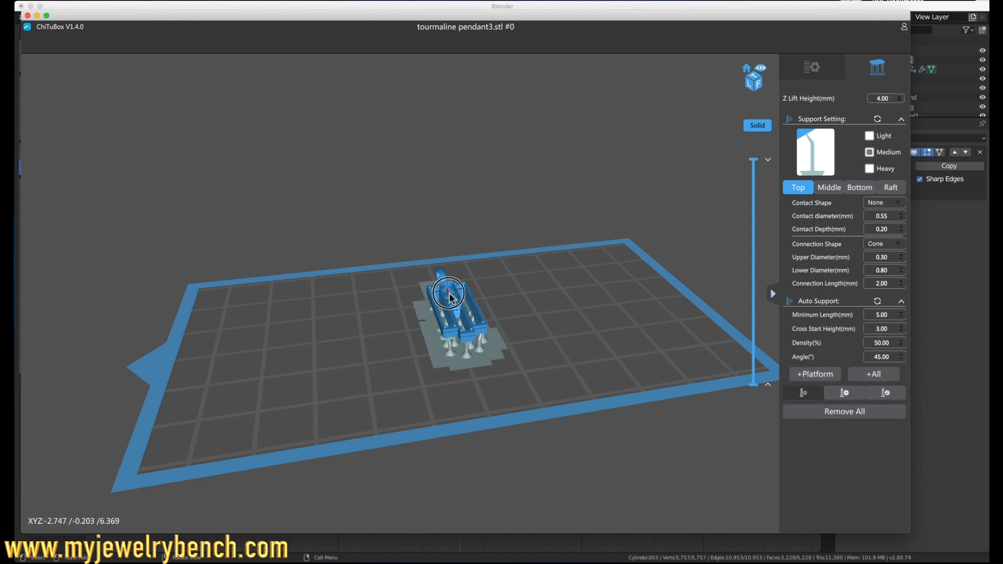
left_click(811, 66)
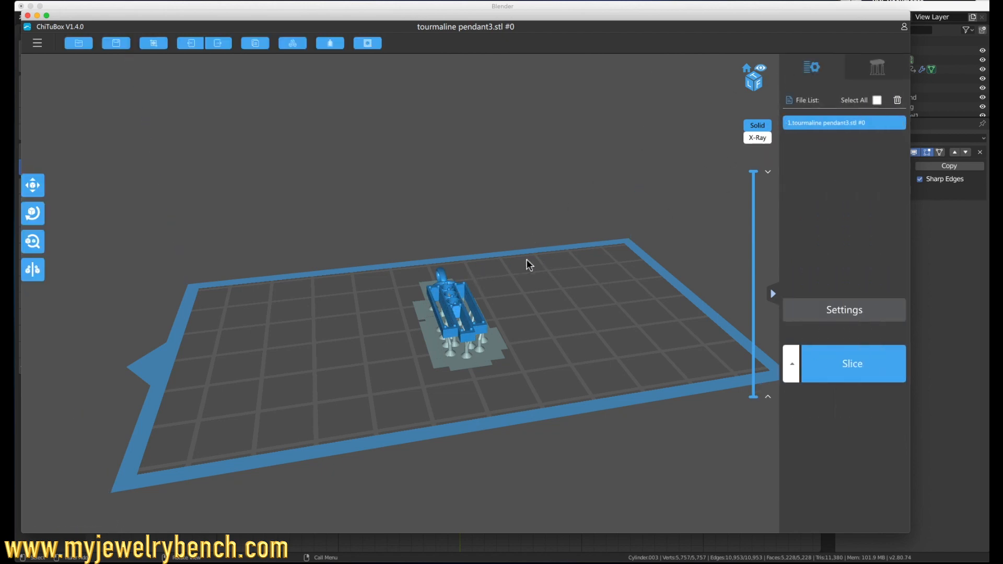
left_click(40, 243)
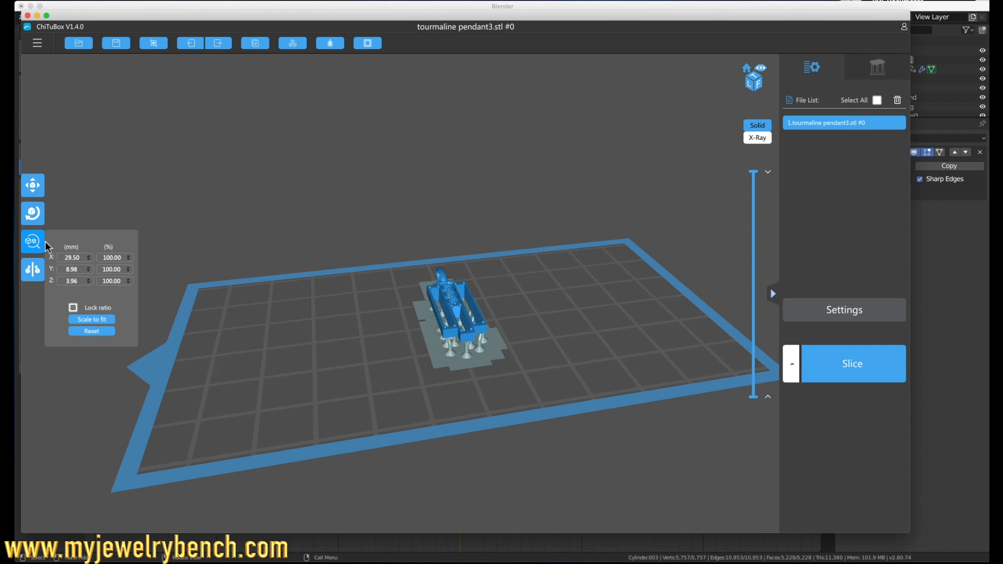
Step: Tilt the pendant 45° about the Y axis, keeping X and Z at 0° and accepting removal of the existing supports
left_click(33, 213)
left_click(66, 226)
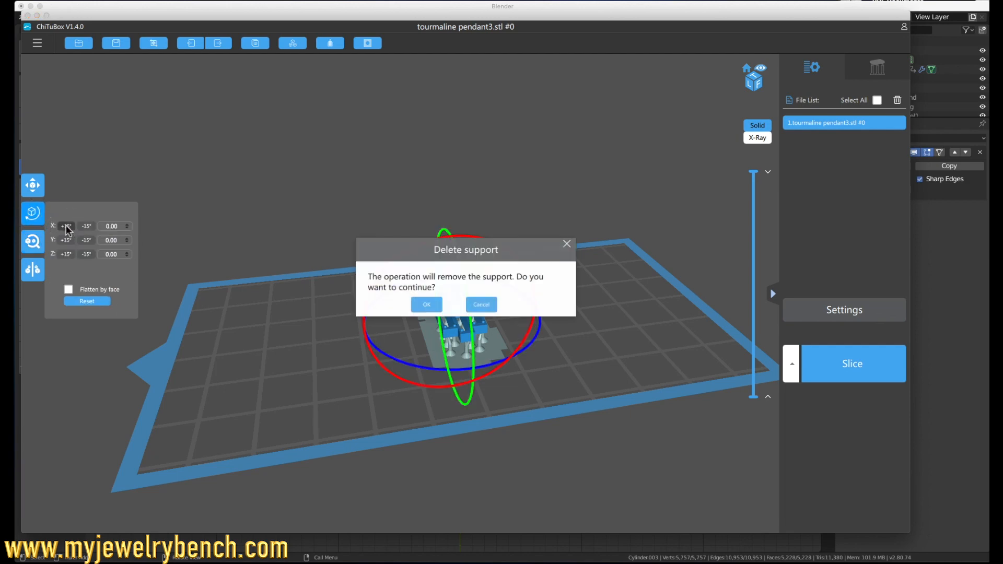
left_click(423, 305)
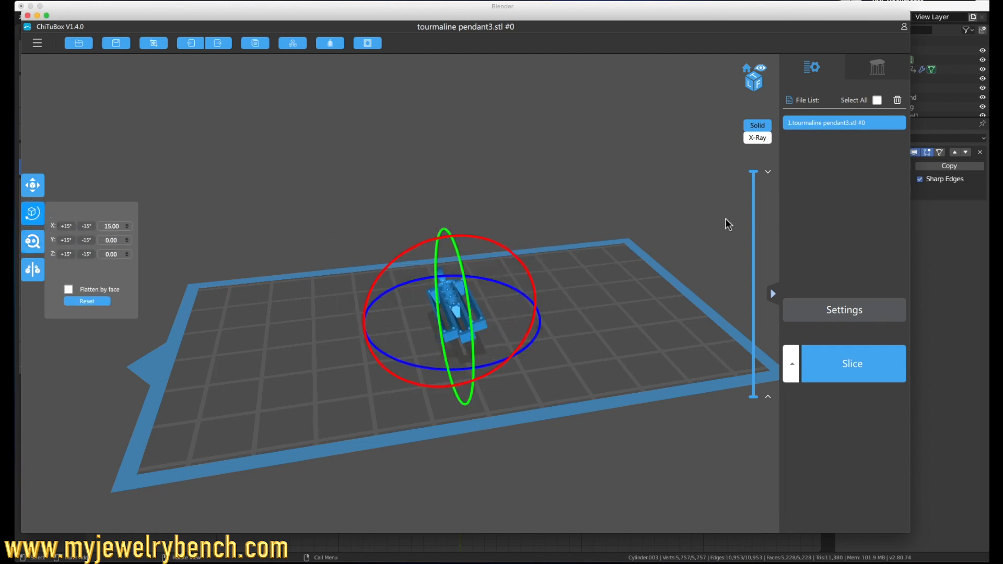
left_click(86, 226)
left_click(66, 240)
left_click(67, 241)
left_click_drag(385, 320, 364, 292)
left_click(68, 241)
left_click_drag(264, 257, 185, 265)
left_click_drag(320, 271, 405, 249)
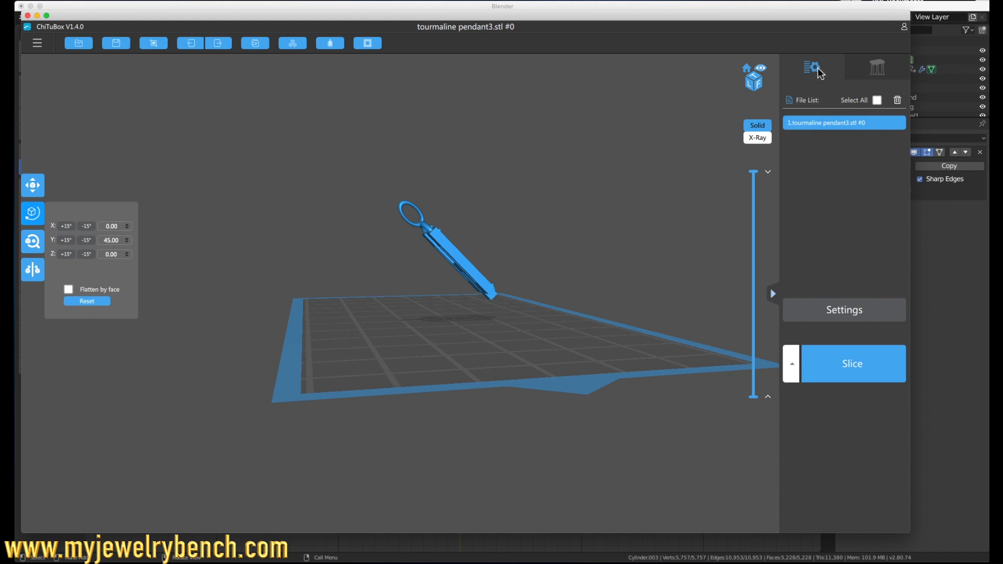
Step: Generate automatic medium platform supports under the tilted pendant
left_click(877, 67)
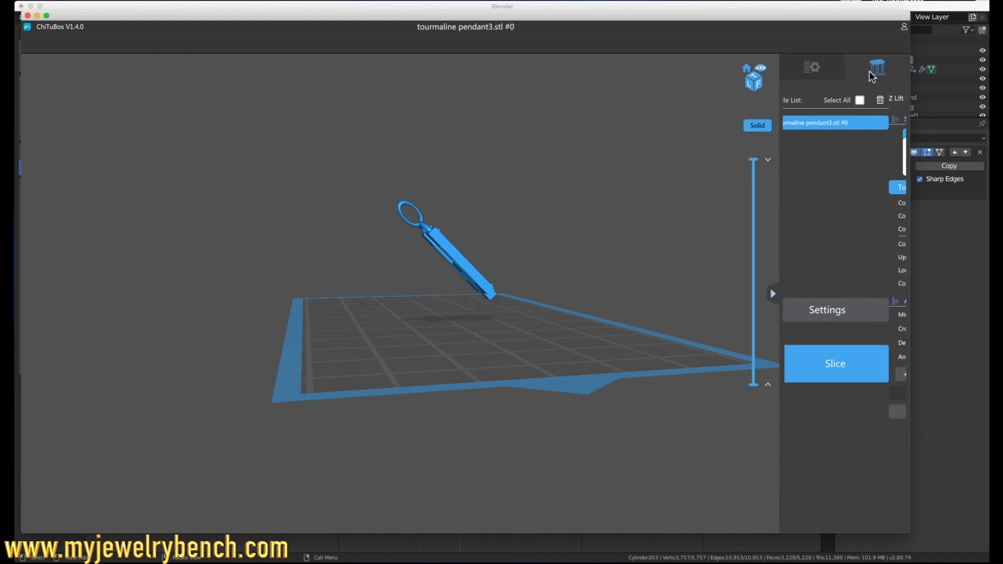
left_click(809, 375)
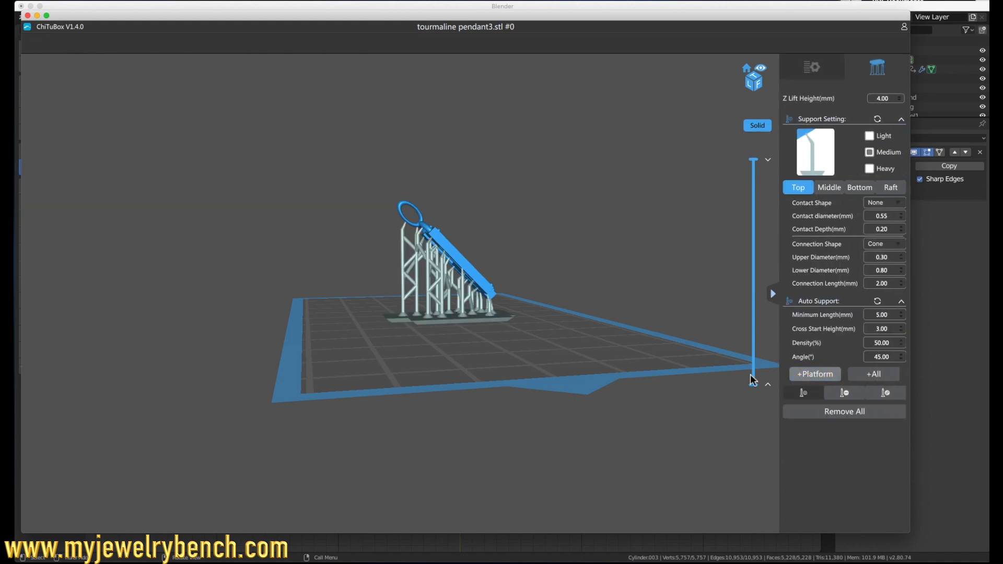
Step: Examine the supports from below, the side and above, checking their contact with the pendant body and bail
mouse_move(460, 274)
middle_mouse_down()
mouse_move(469, 277)
mouse_move(462, 290)
middle_mouse_up()
left_click_drag(462, 290, 481, 312)
scroll(480, 313, "up", 10)
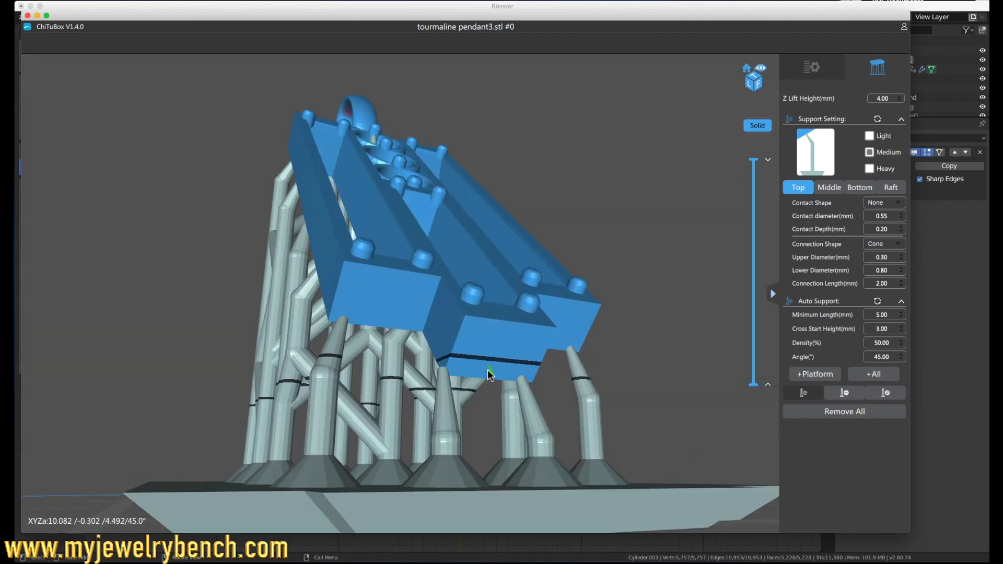
left_click_drag(488, 373, 453, 377)
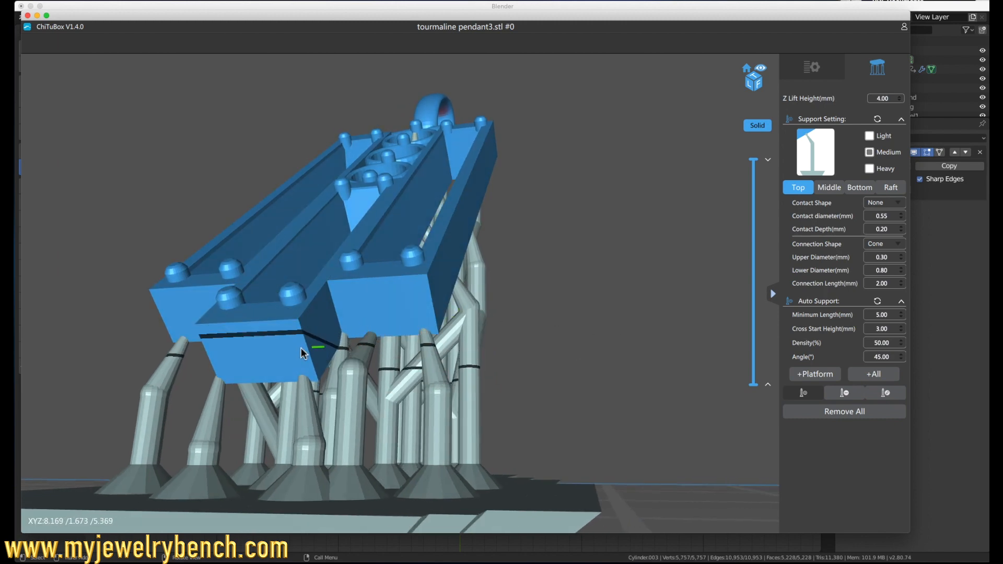
left_click_drag(371, 341, 372, 373)
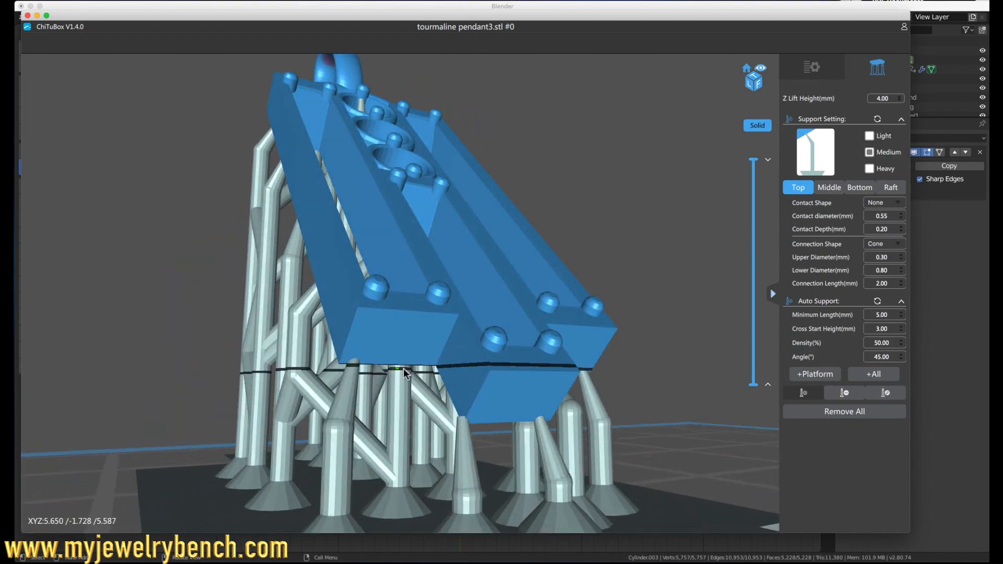
left_click_drag(416, 365, 672, 386)
right_click_drag(672, 384, 678, 402)
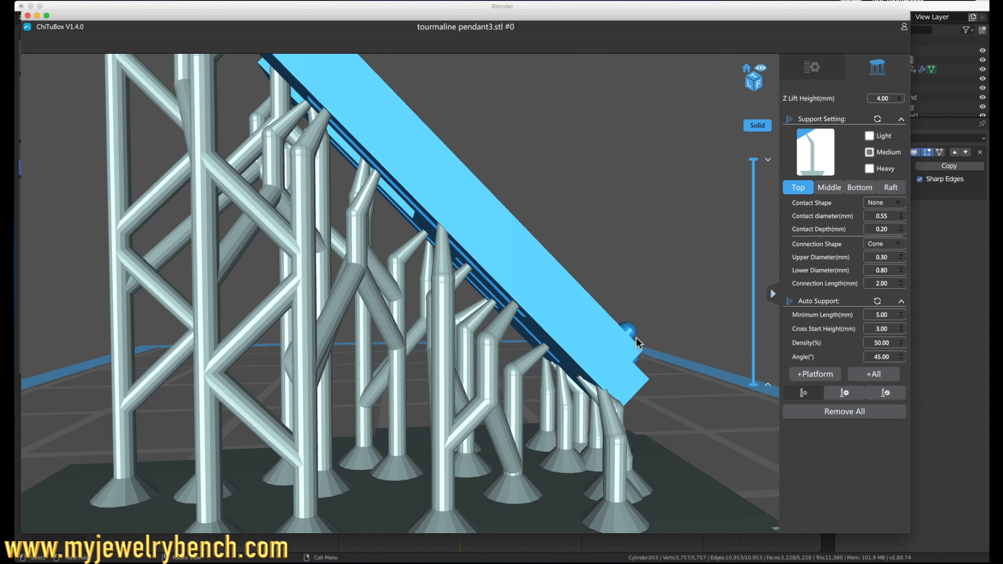
scroll(630, 307, "down", 5)
left_click_drag(565, 337, 498, 293)
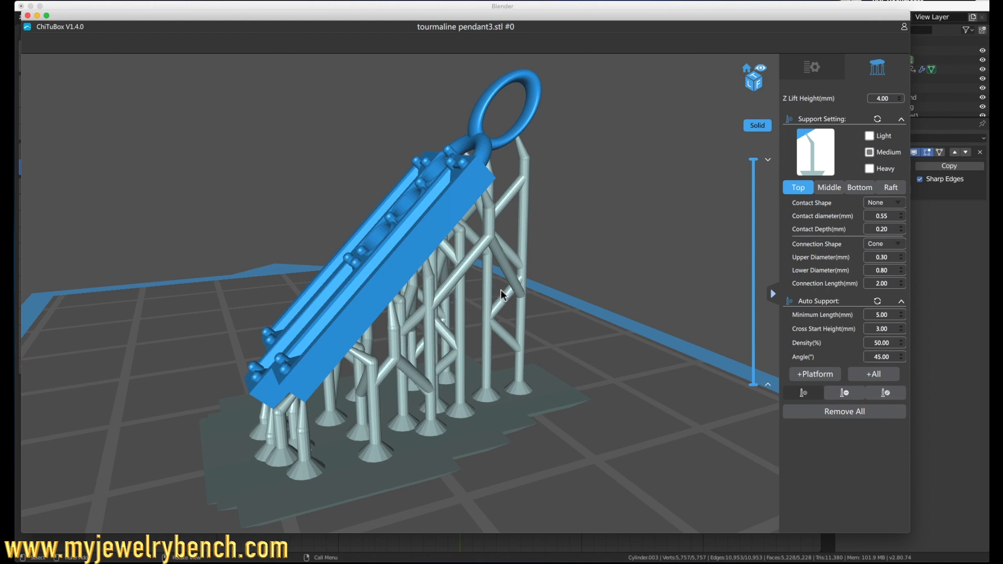
right_click_drag(476, 224, 478, 282)
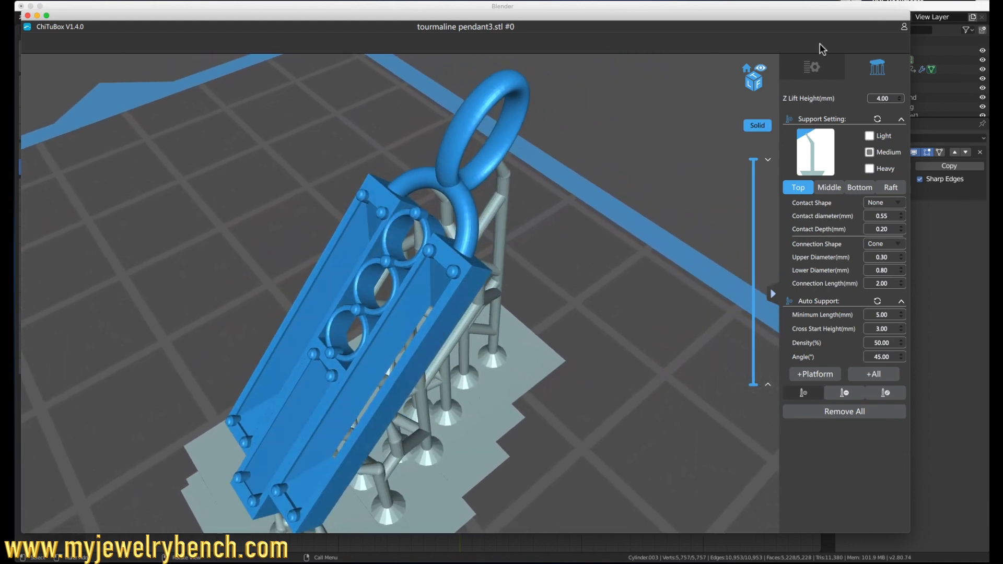
Step: Slice the supported pendant and preview its layer cross-sections from the bail down to mid-height
left_click(813, 67)
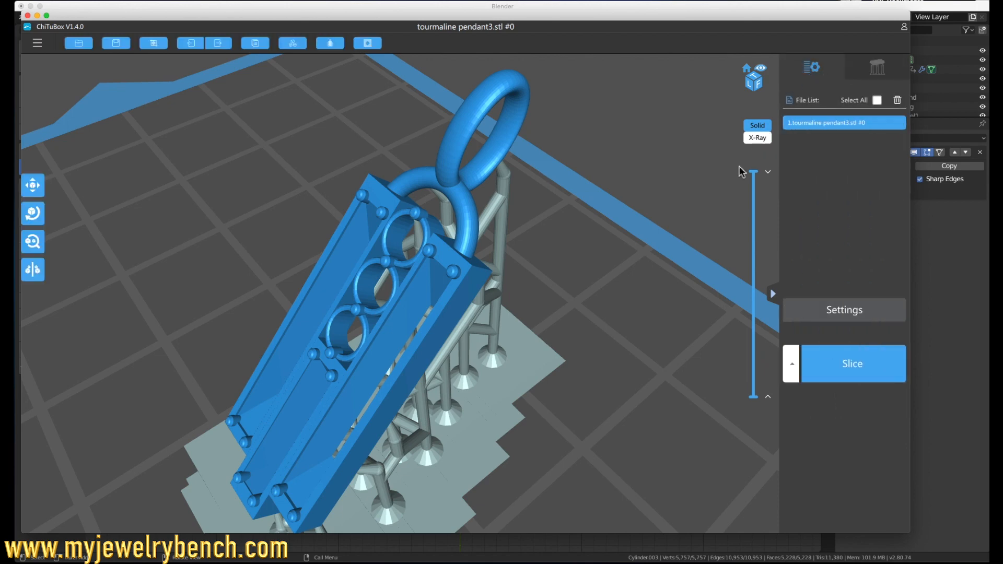
left_click(844, 350)
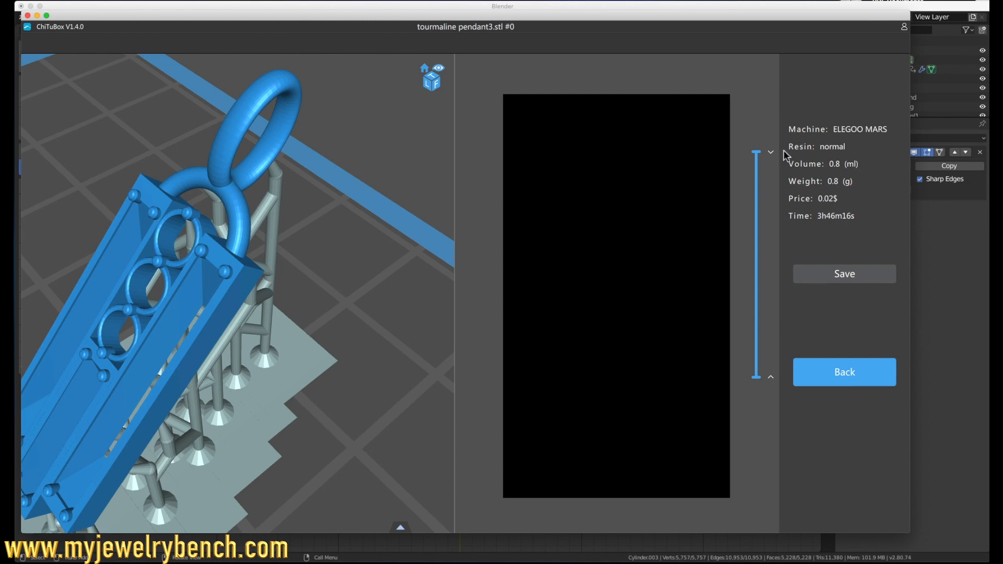
left_click(756, 166)
left_click_drag(756, 166, 756, 192)
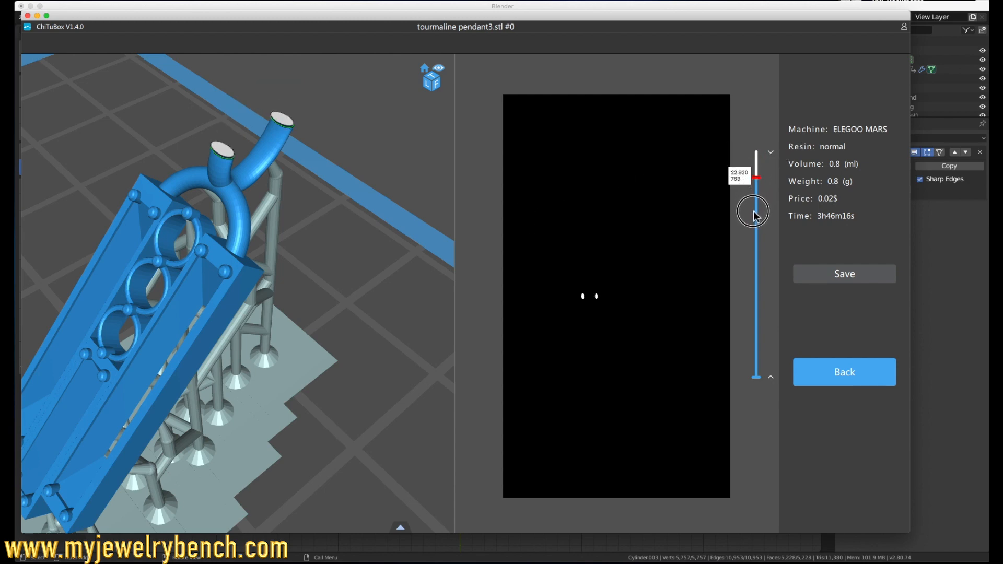
left_click(755, 256)
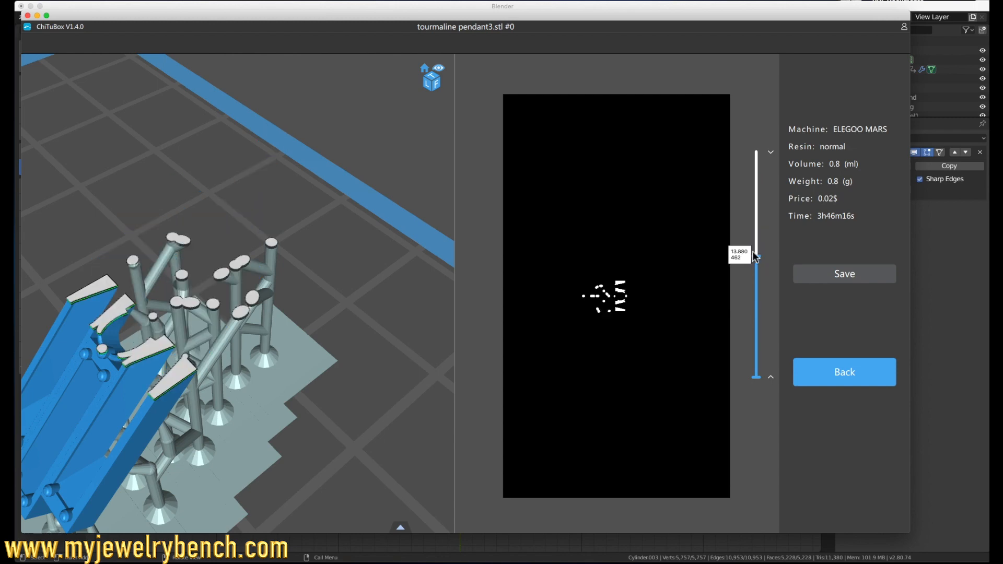
Step: Save the sliced file as FancyPendant.cbddlp on the PHOTOS drive and close the slicer
left_click(878, 272)
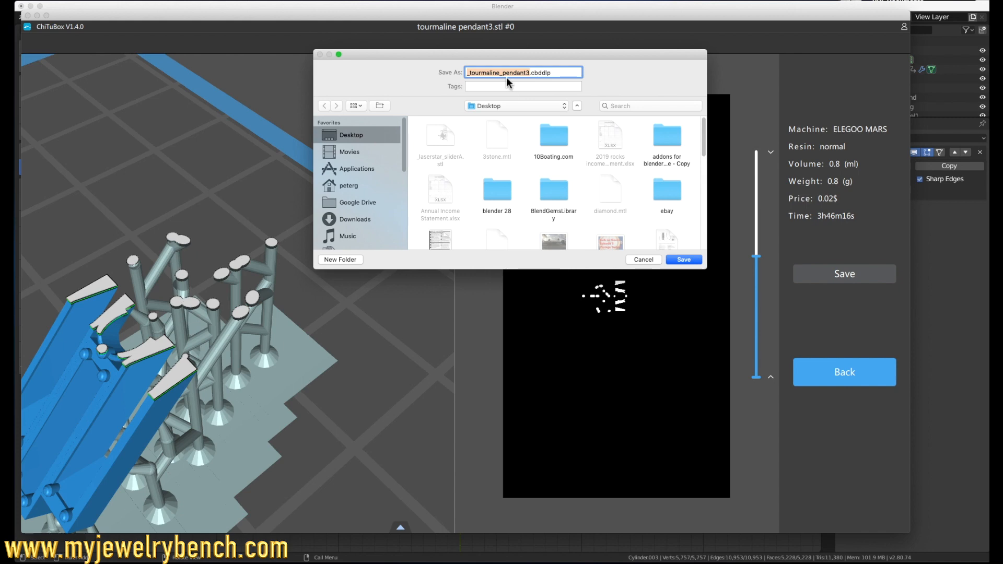
scroll(332, 204, "down", 5)
left_click(359, 215)
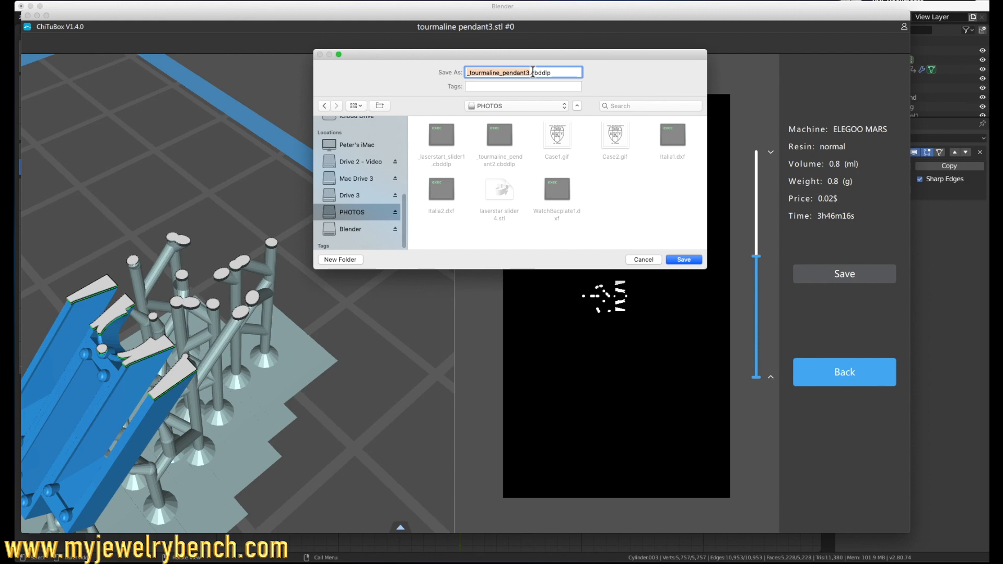
type("FancyPen")
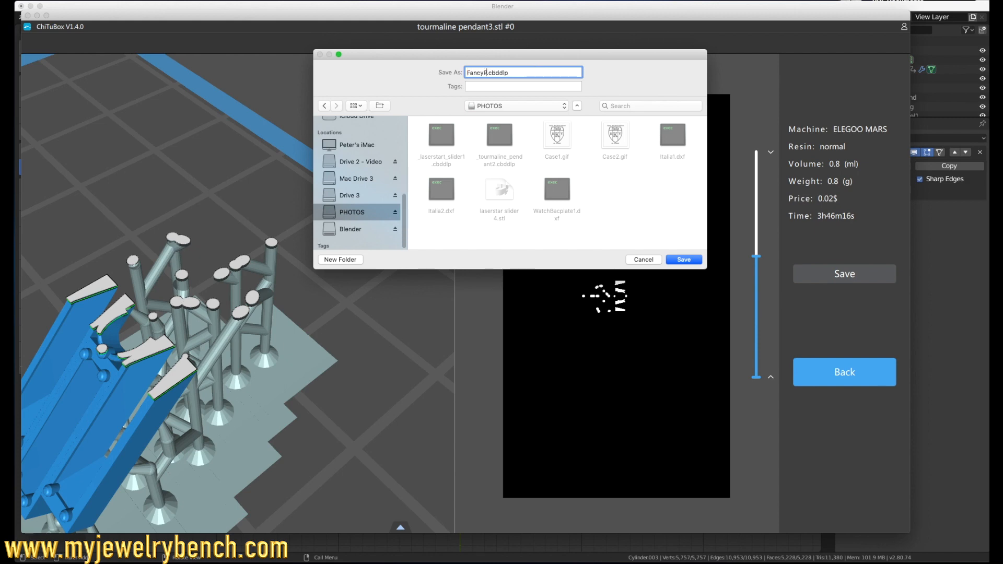
type("dant")
left_click(681, 260)
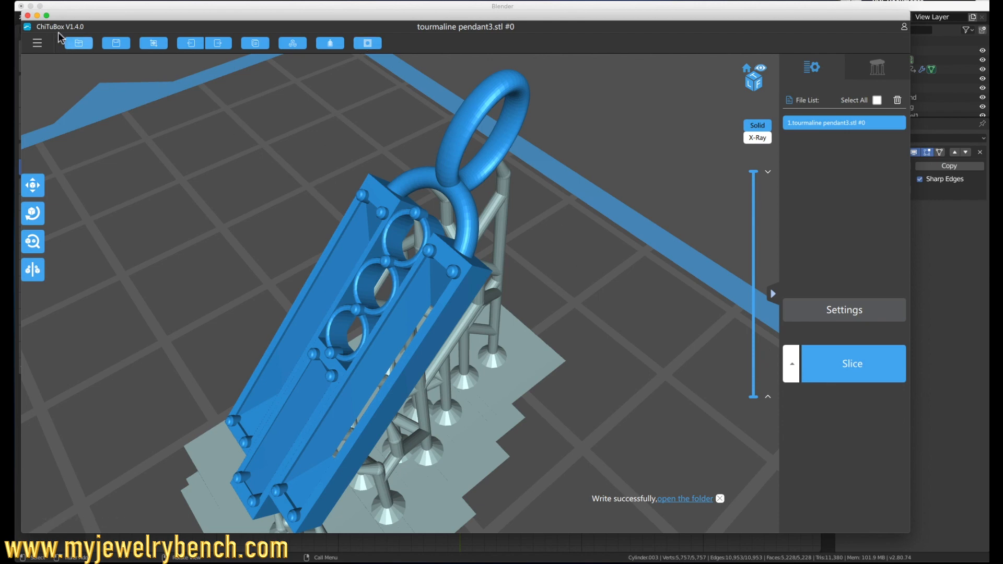
left_click(27, 17)
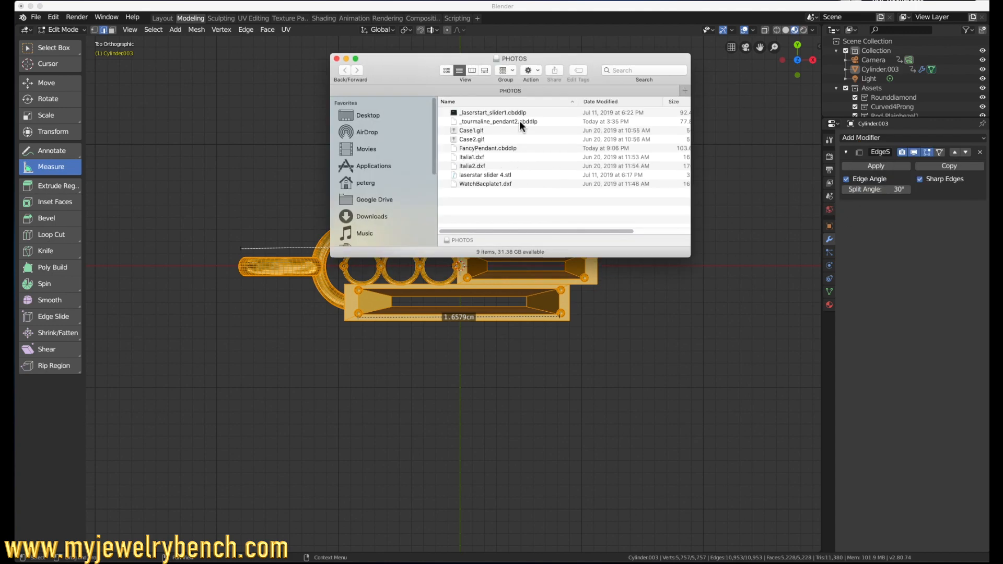
Step: Delete _laserstart_slider1.cbddlp, _tourmaline_pendant2.cbddlp and laserstar slider 4.stl from the PHOTOS drive in Finder
left_click(514, 121)
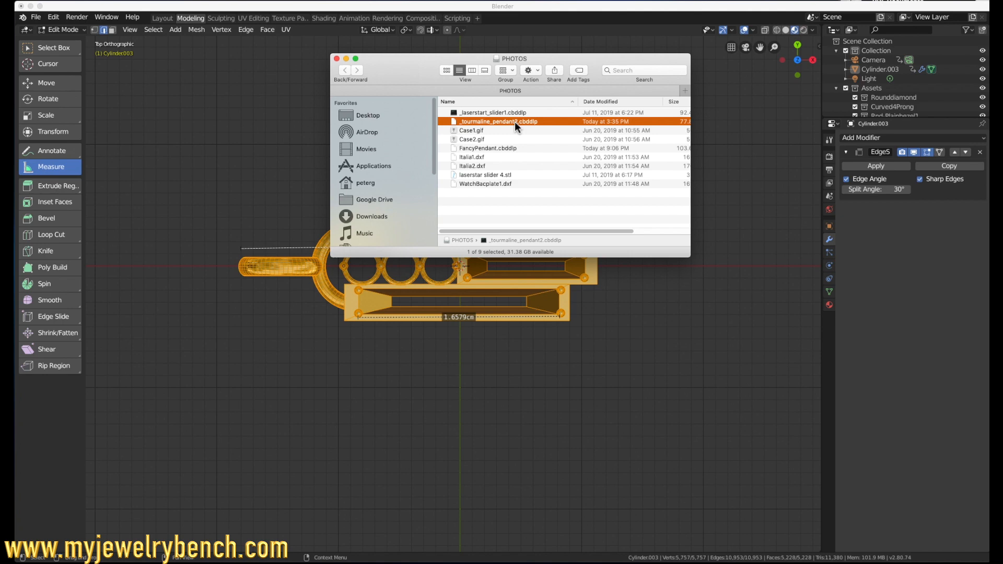
left_click(497, 175, "shift")
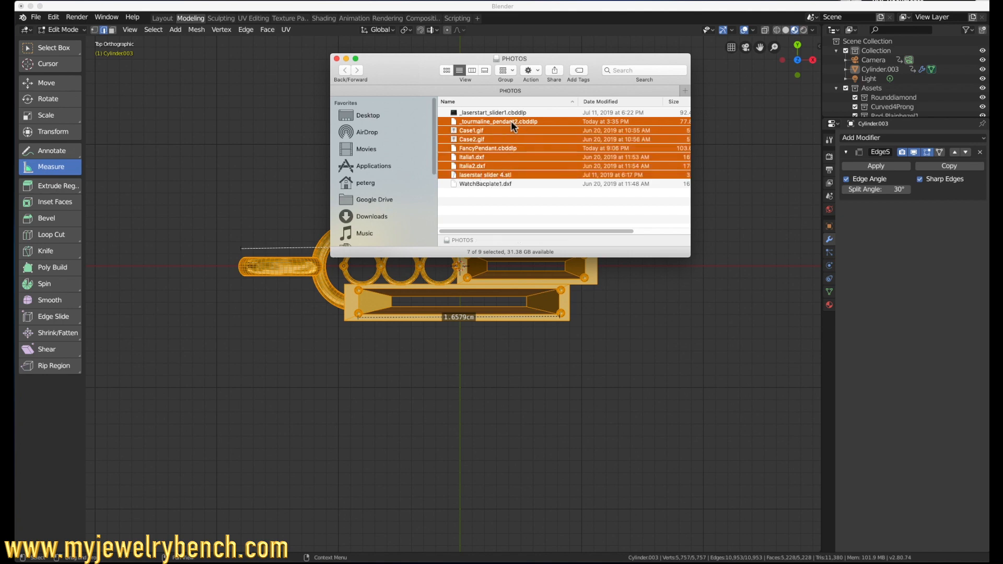
left_click(517, 184)
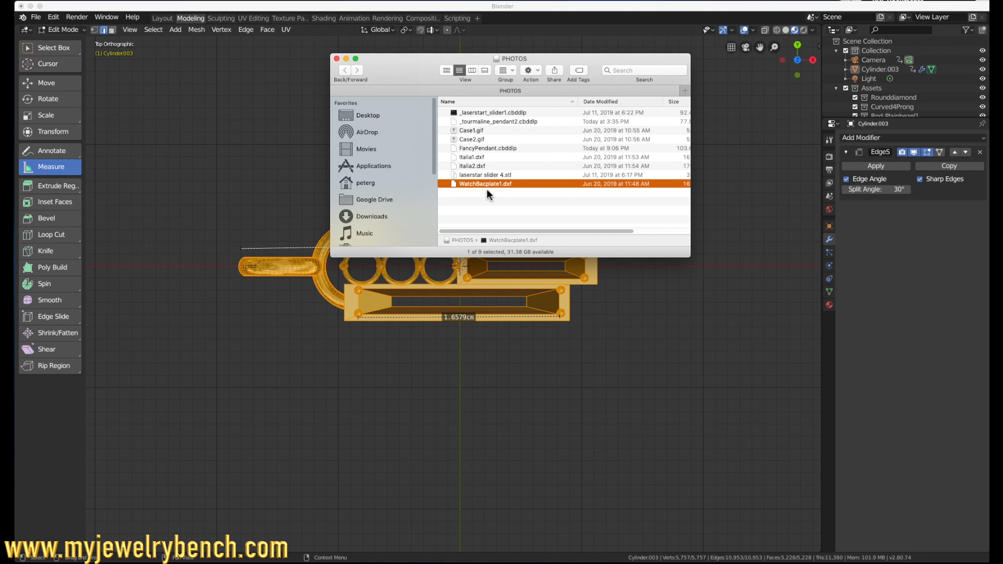
left_click(477, 176)
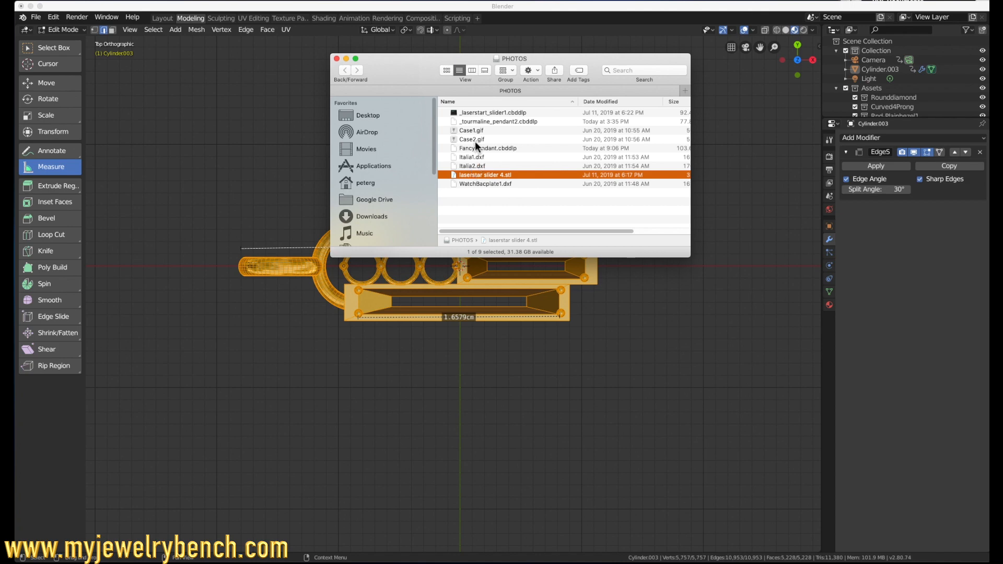
left_click(480, 121, "super")
left_click(503, 114, "super")
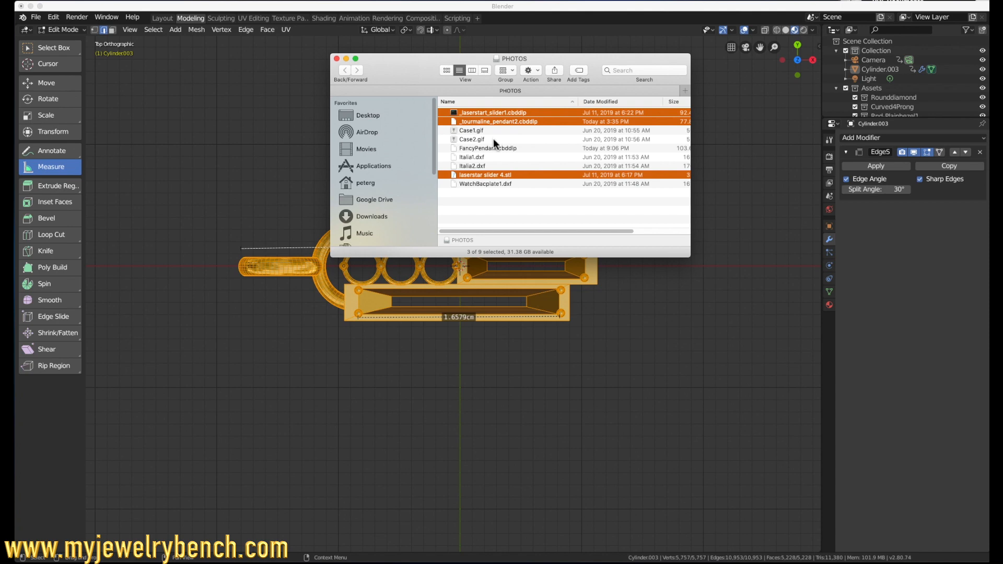
right_click(508, 175)
left_click(536, 216)
Step: Minimize the drive's file window and eject the PHOTOS drive
left_click(346, 59)
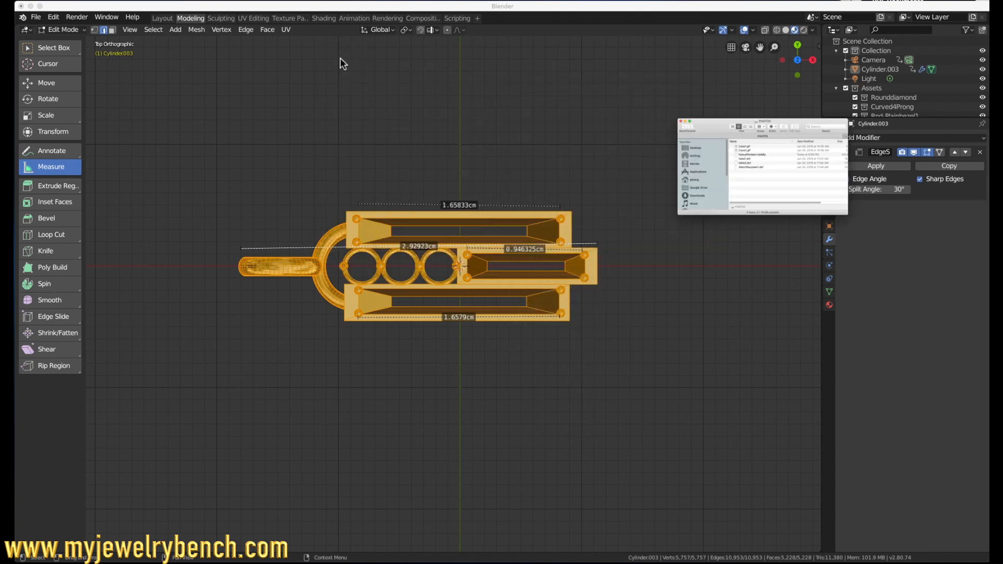
right_click(989, 180)
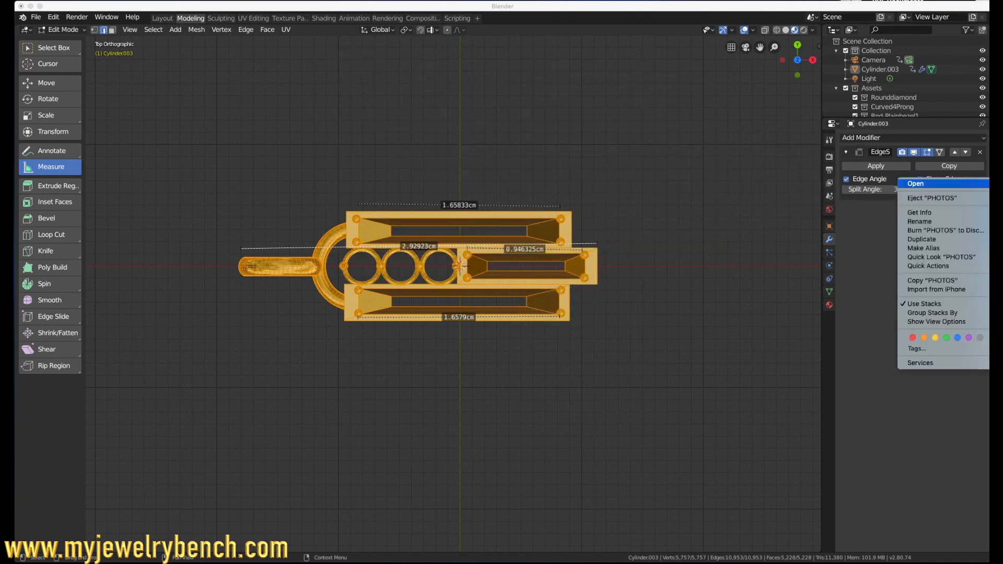
left_click(950, 201)
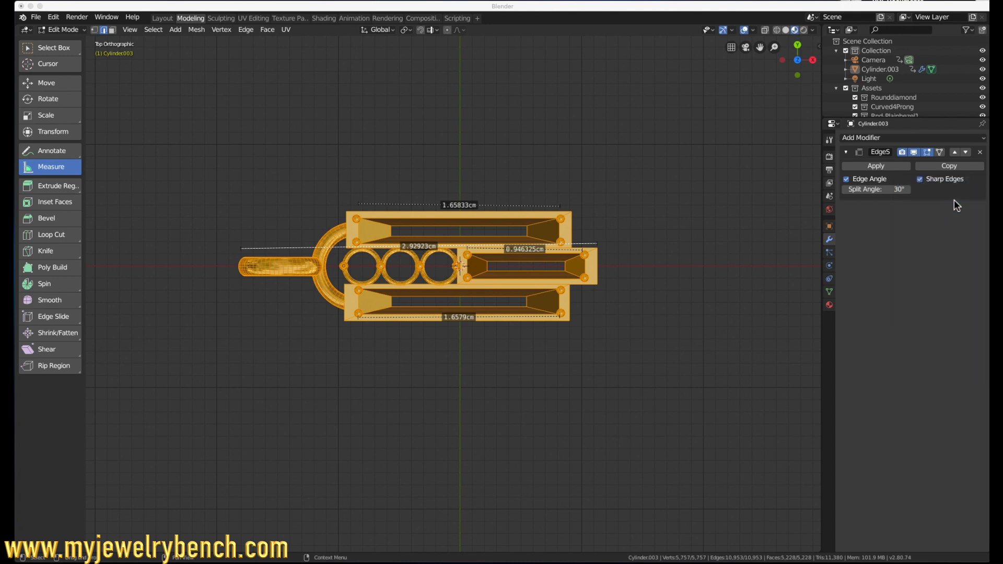